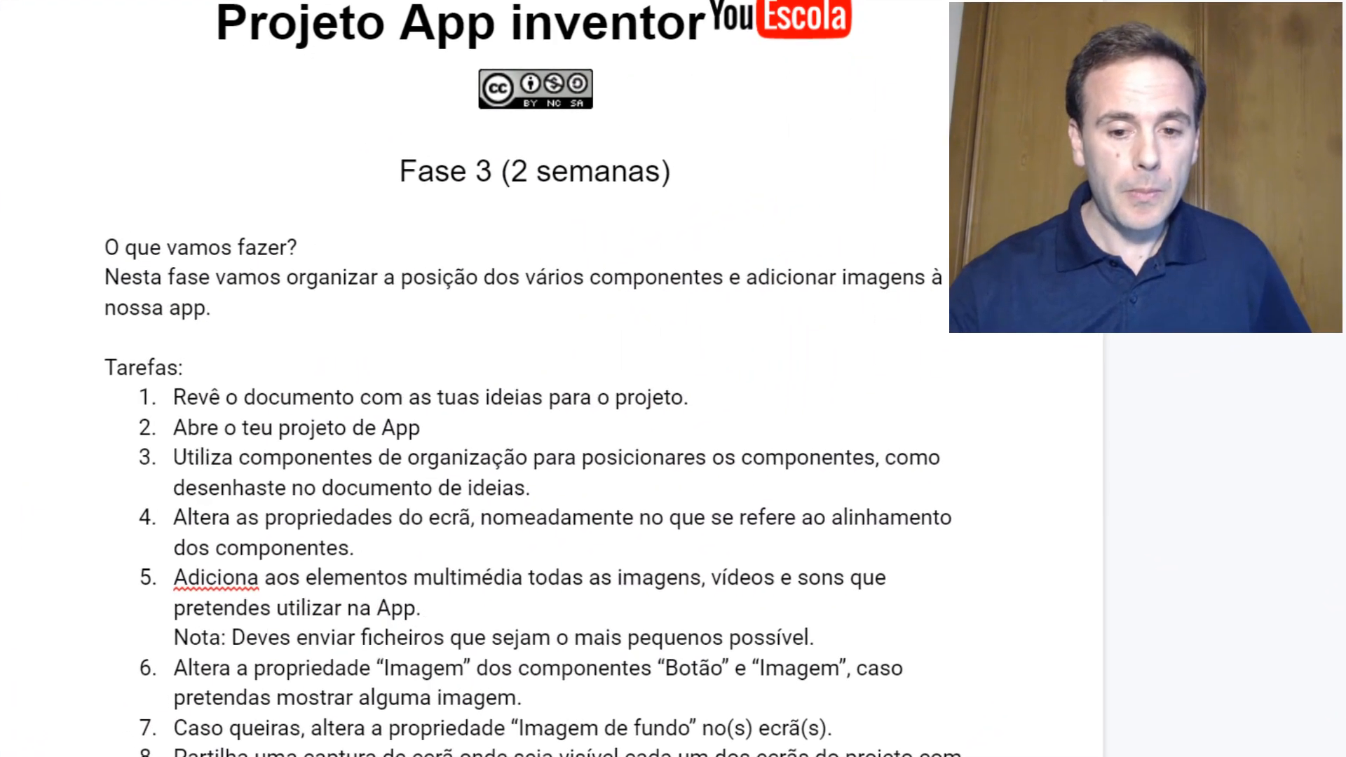
Read the Fase 3 task list in the project document and highlight the first task about reviewing the project ideas.
{"action": "scroll", "coordinate": [293, 510], "scroll_direction": "down", "scroll_amount": 2}
{"action": "double_click", "coordinate": [186, 253]}
{"action": "left_click_drag", "start_coordinate": [399, 266], "coordinate": [696, 273]}
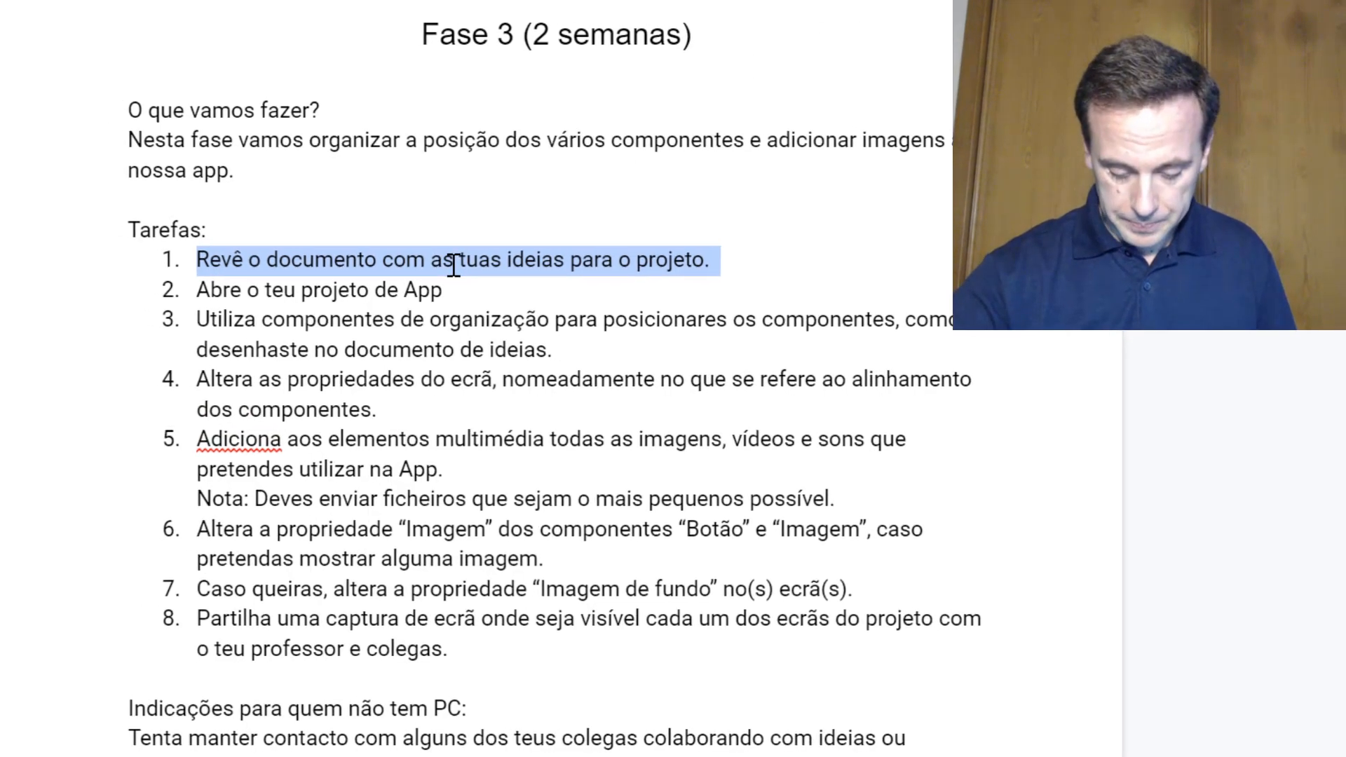
Switch to the MIT App Inventor project in full screen and select the "nome:" label followed by the text box below it.
{"action": "left_click", "coordinate": [493, 26]}
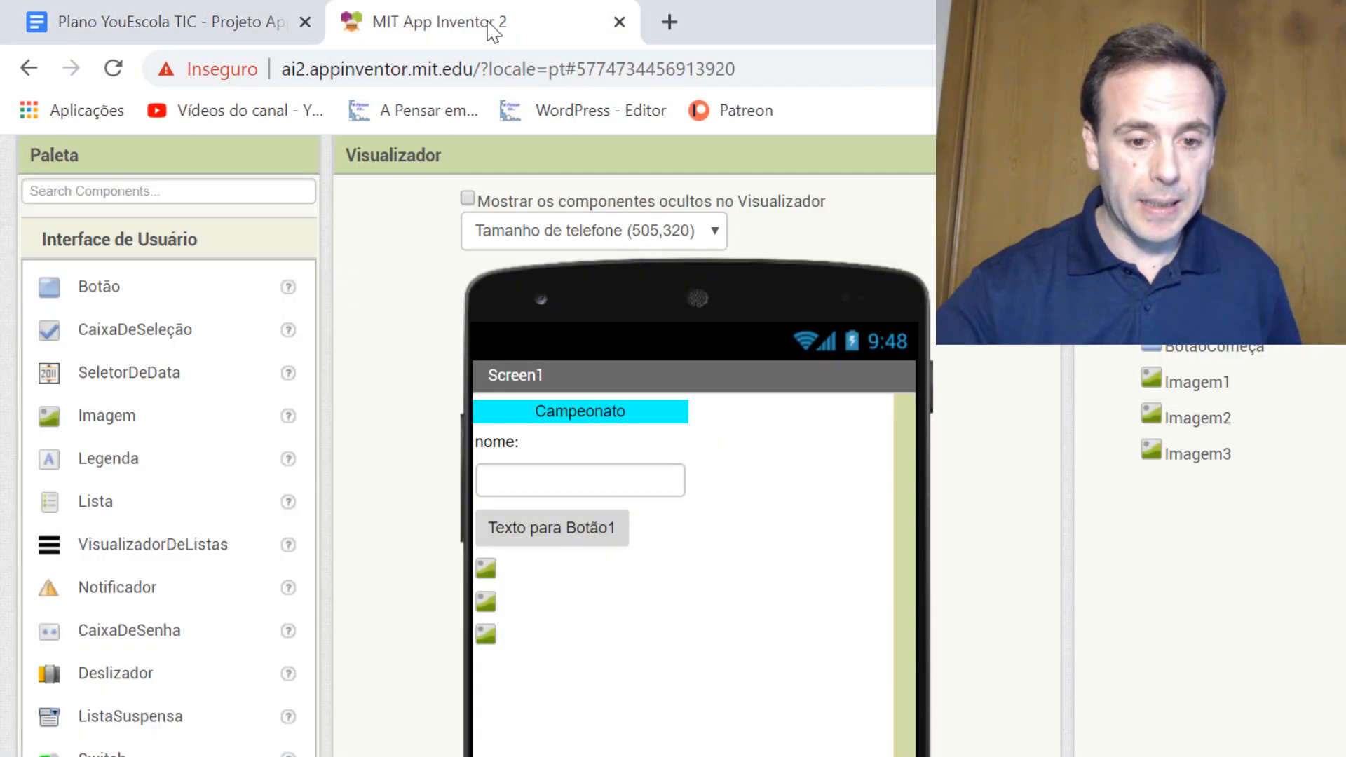
{"action": "key", "text": "F11"}
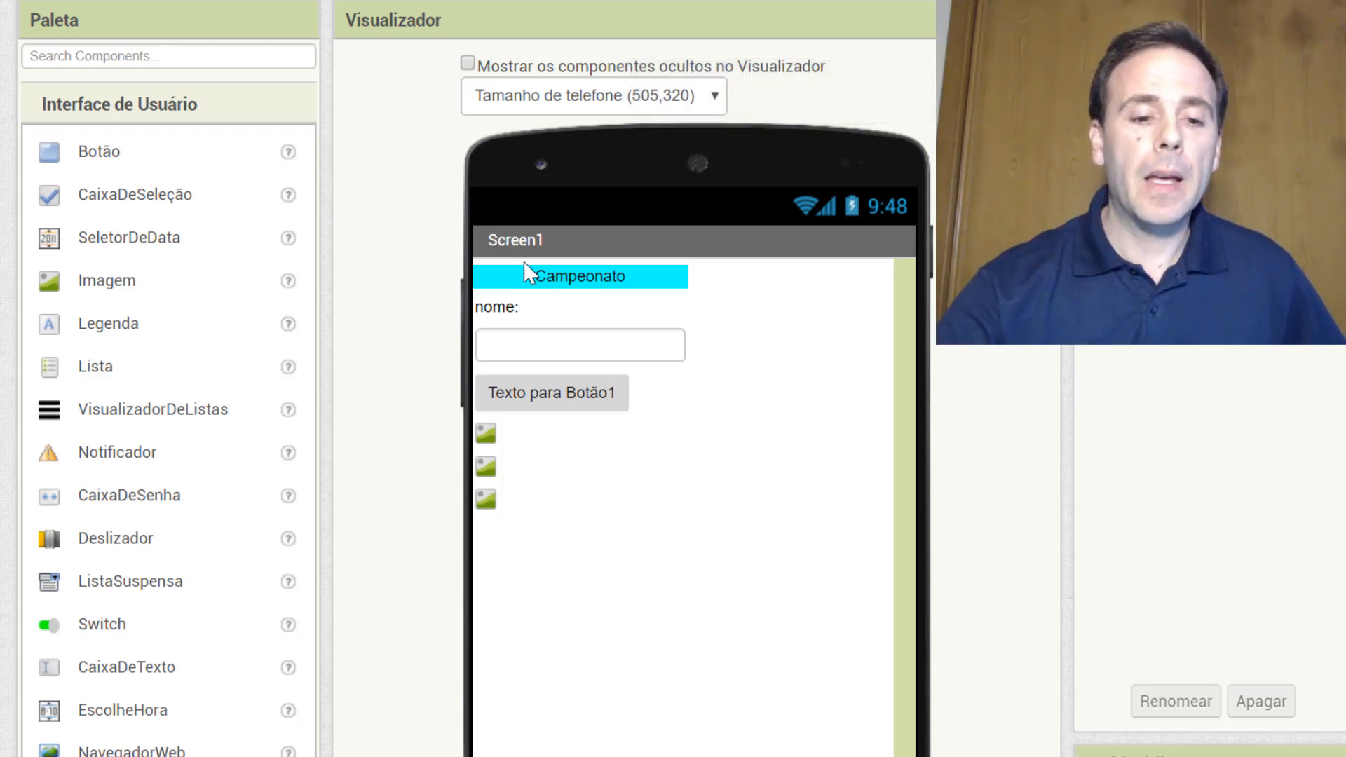
{"action": "left_click", "coordinate": [510, 309]}
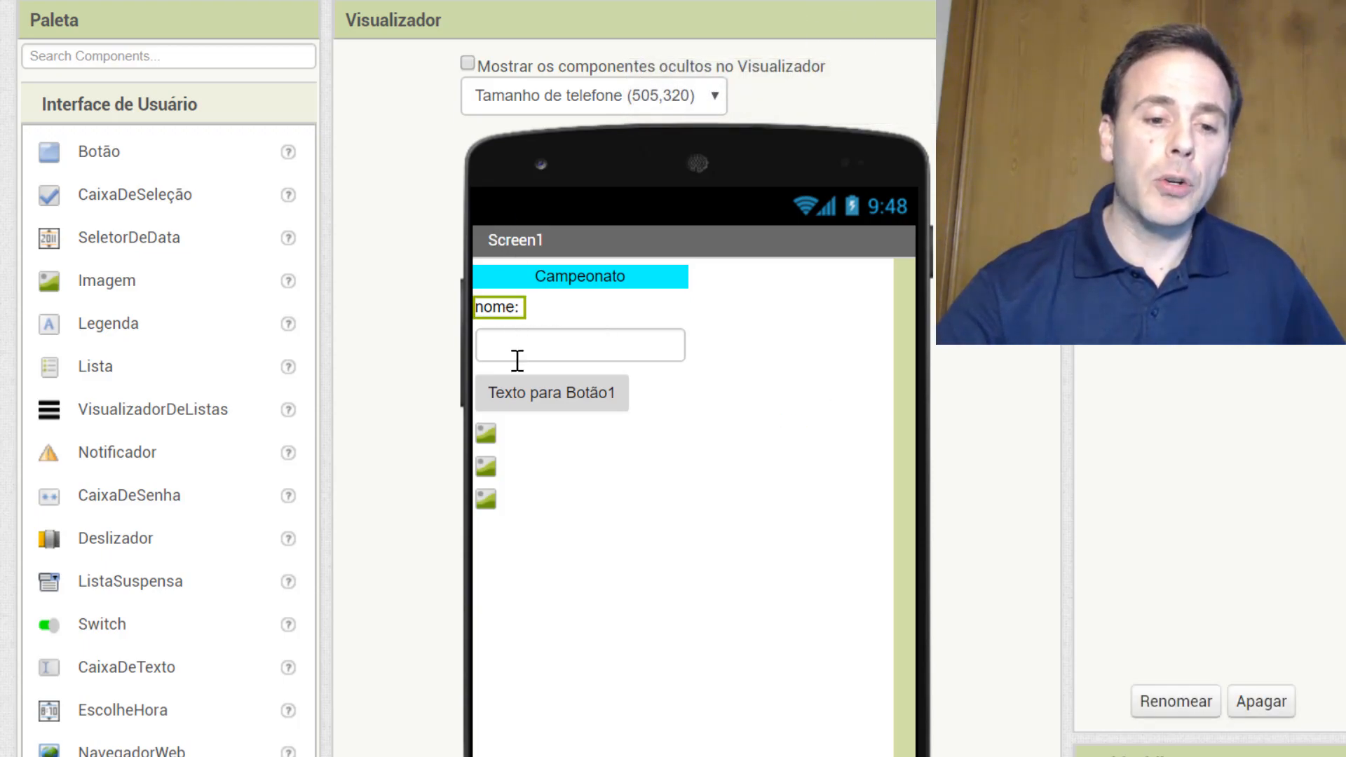
{"action": "left_click", "coordinate": [521, 350]}
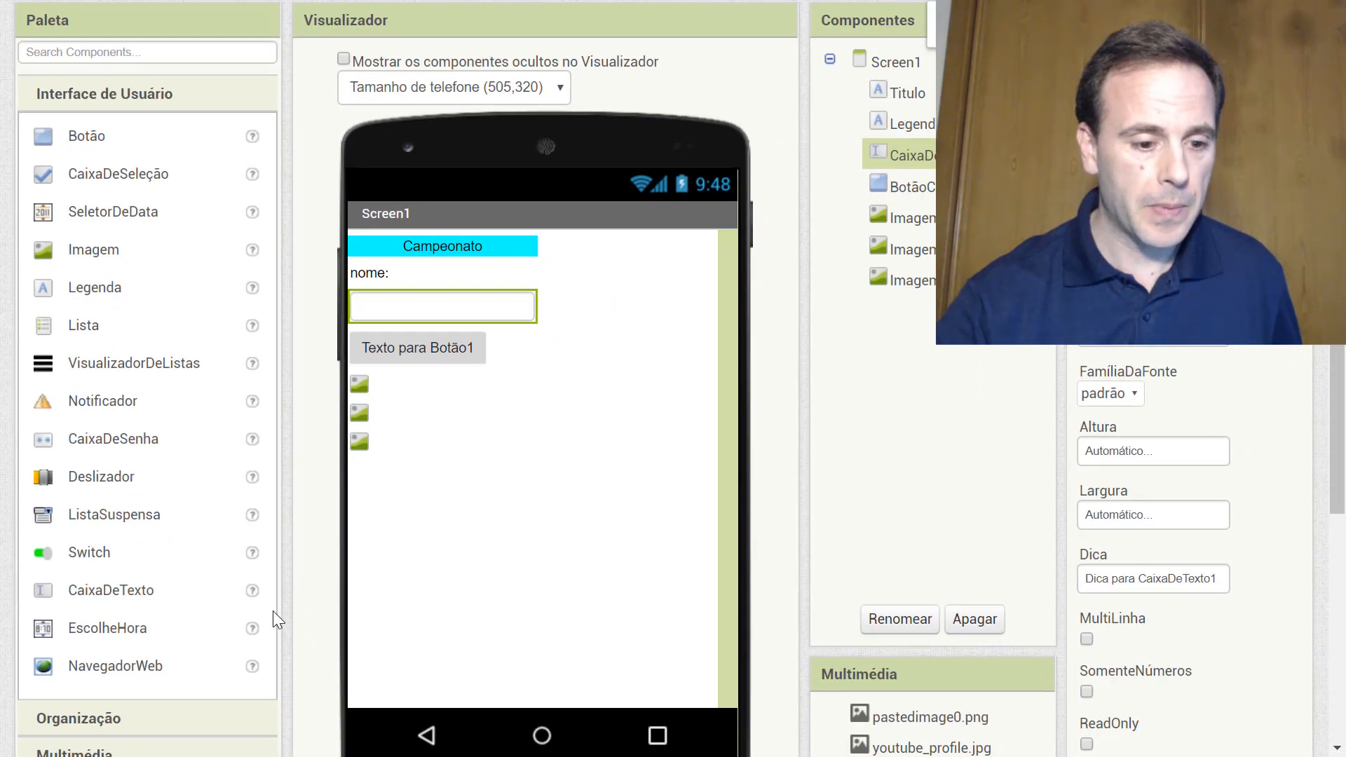
Add an OrganizaçãoHorizontal below the Campeonato title and move the "nome:" label and the text box into it side by side.
{"action": "scroll", "coordinate": [249, 701], "scroll_direction": "down", "scroll_amount": 1}
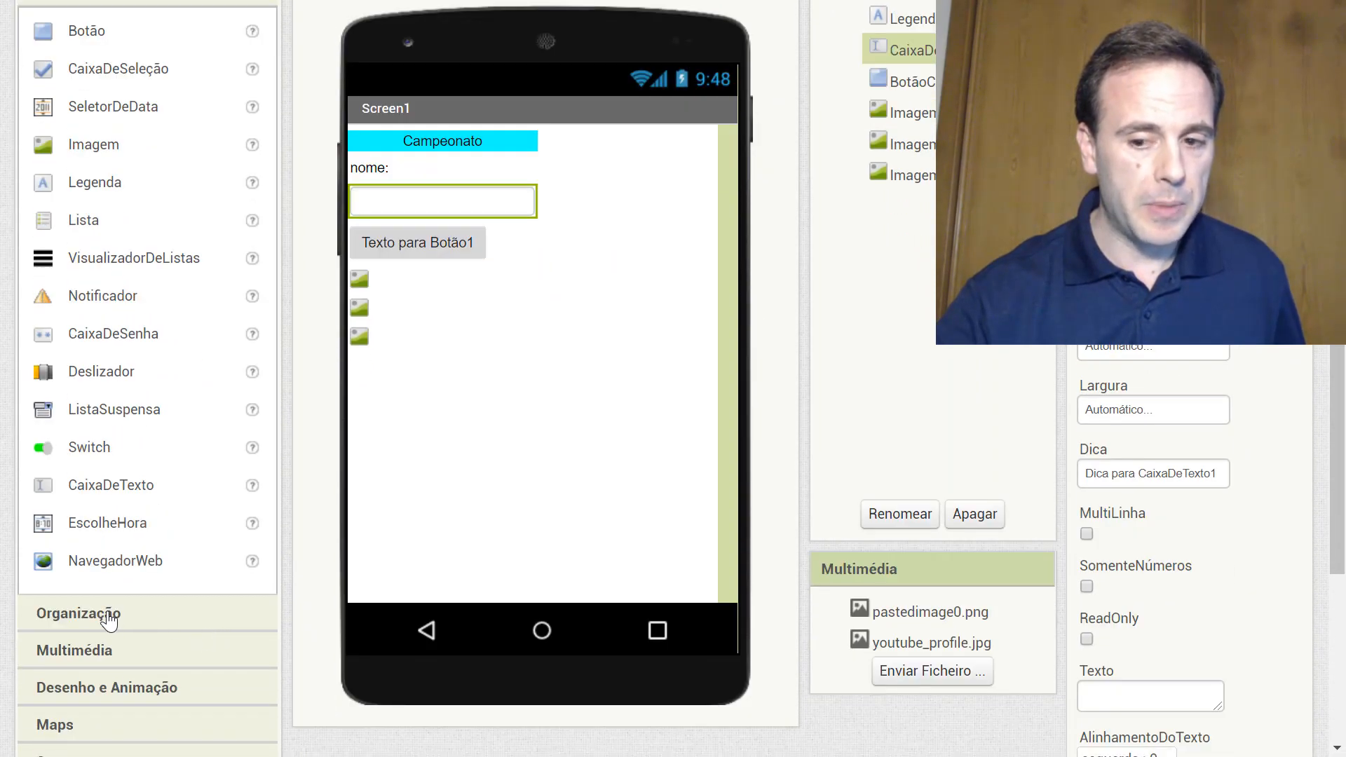
{"action": "left_click", "coordinate": [101, 621]}
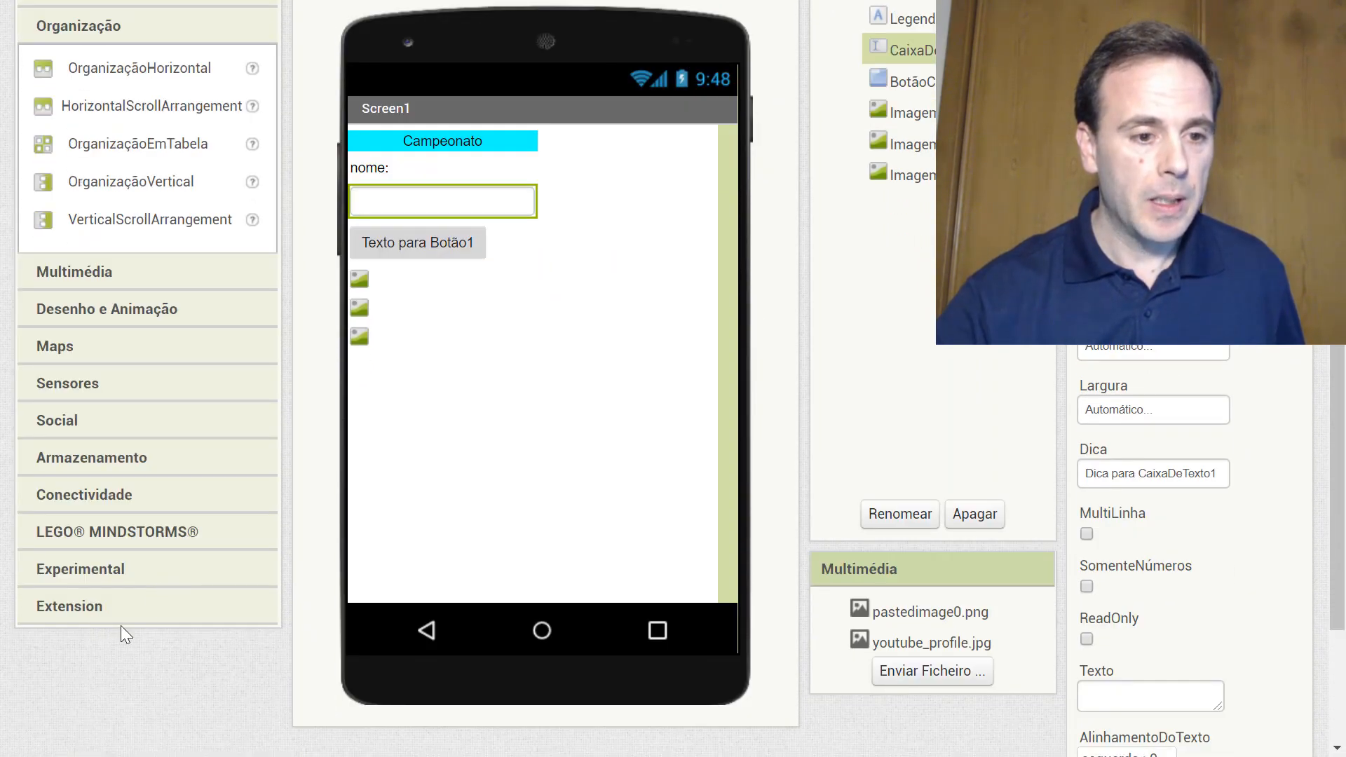
{"action": "scroll", "coordinate": [120, 625], "scroll_direction": "up", "scroll_amount": 3}
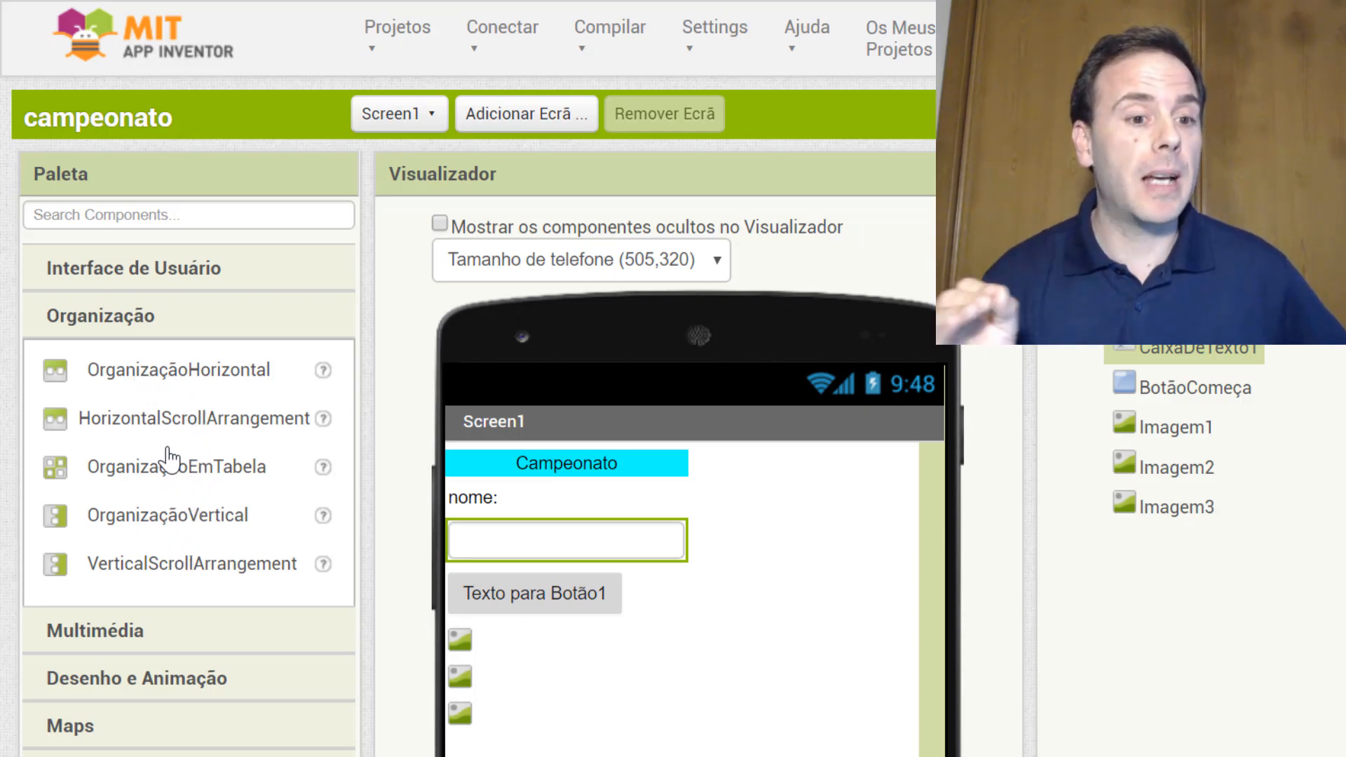
{"action": "left_click_drag", "start_coordinate": [111, 385], "coordinate": [757, 504]}
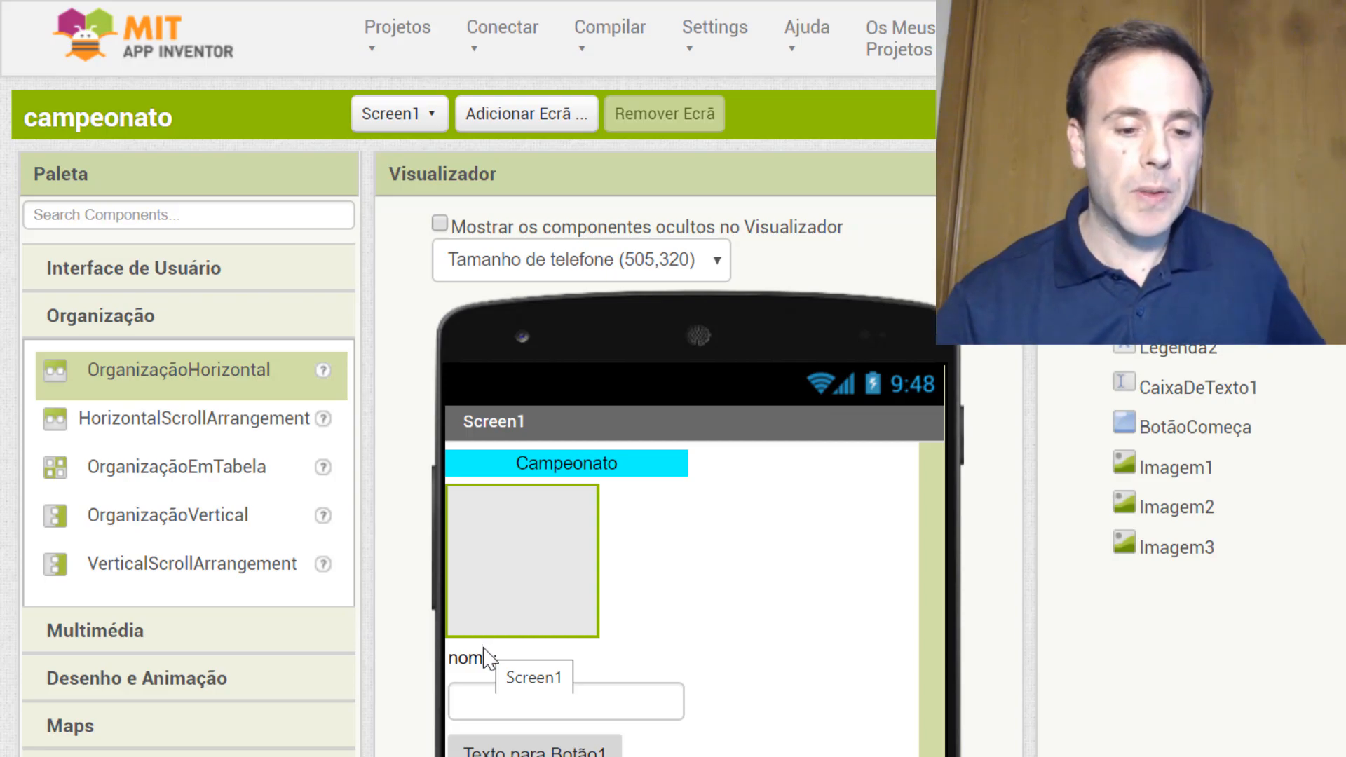
{"action": "left_click_drag", "start_coordinate": [473, 655], "coordinate": [479, 556]}
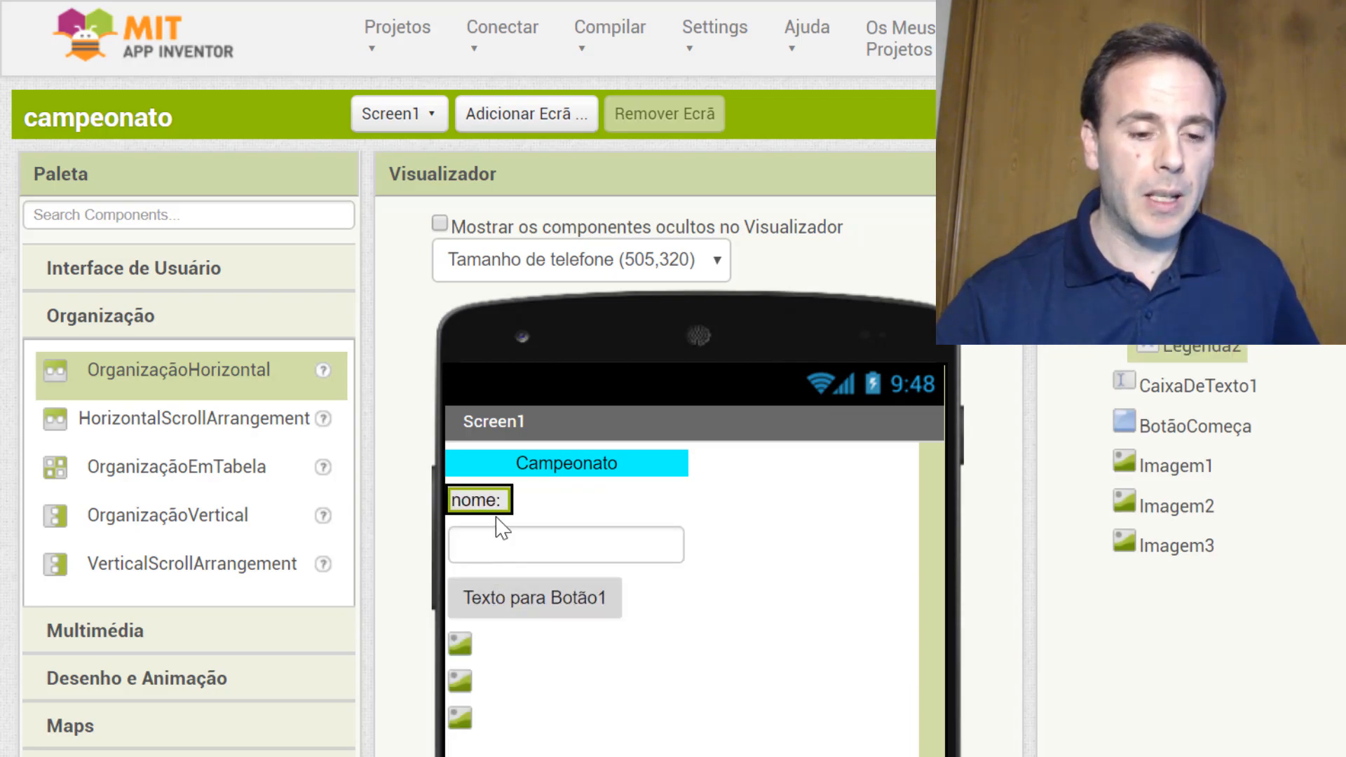
{"action": "left_click_drag", "start_coordinate": [481, 547], "coordinate": [498, 503]}
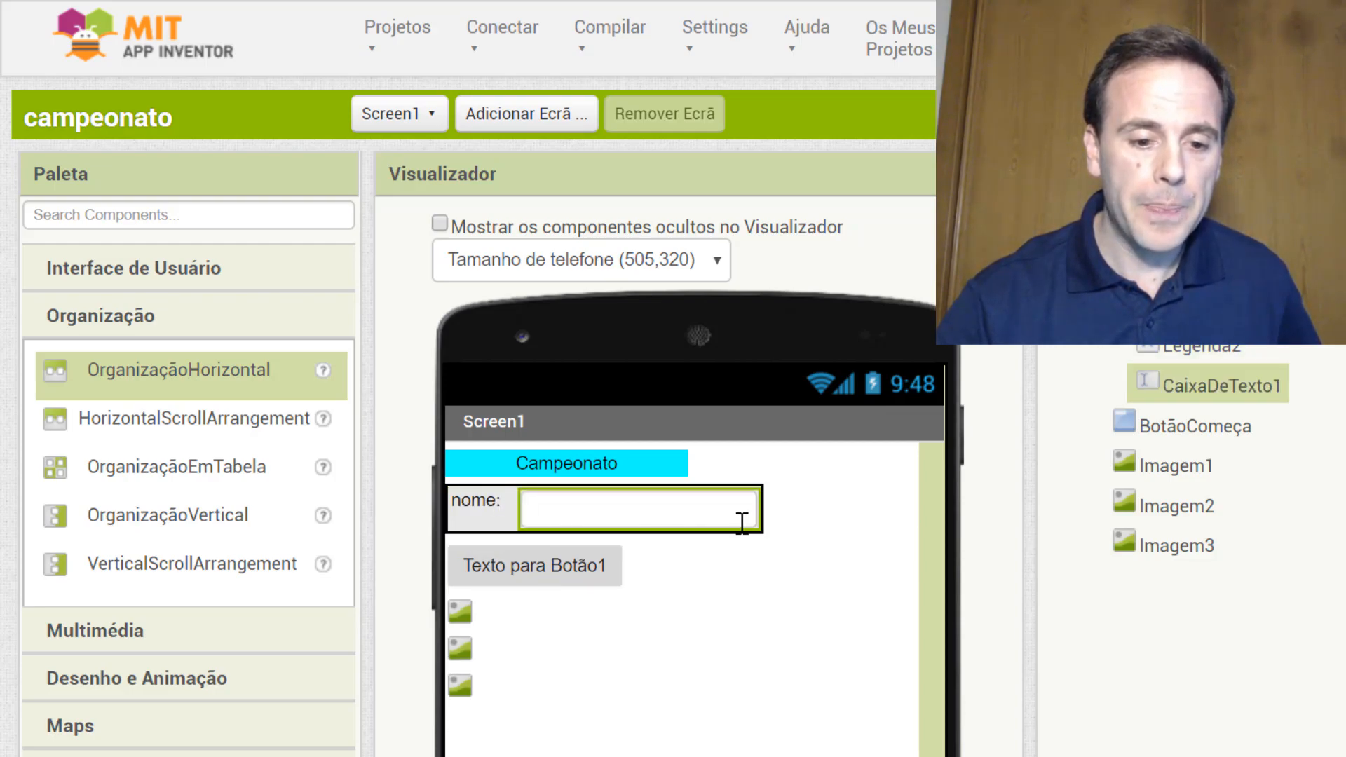
Try placing the BotãoComeça button inside the horizontal arrangement beside the text box, and move it back out below the arrangement.
{"action": "left_click_drag", "start_coordinate": [534, 586], "coordinate": [721, 515]}
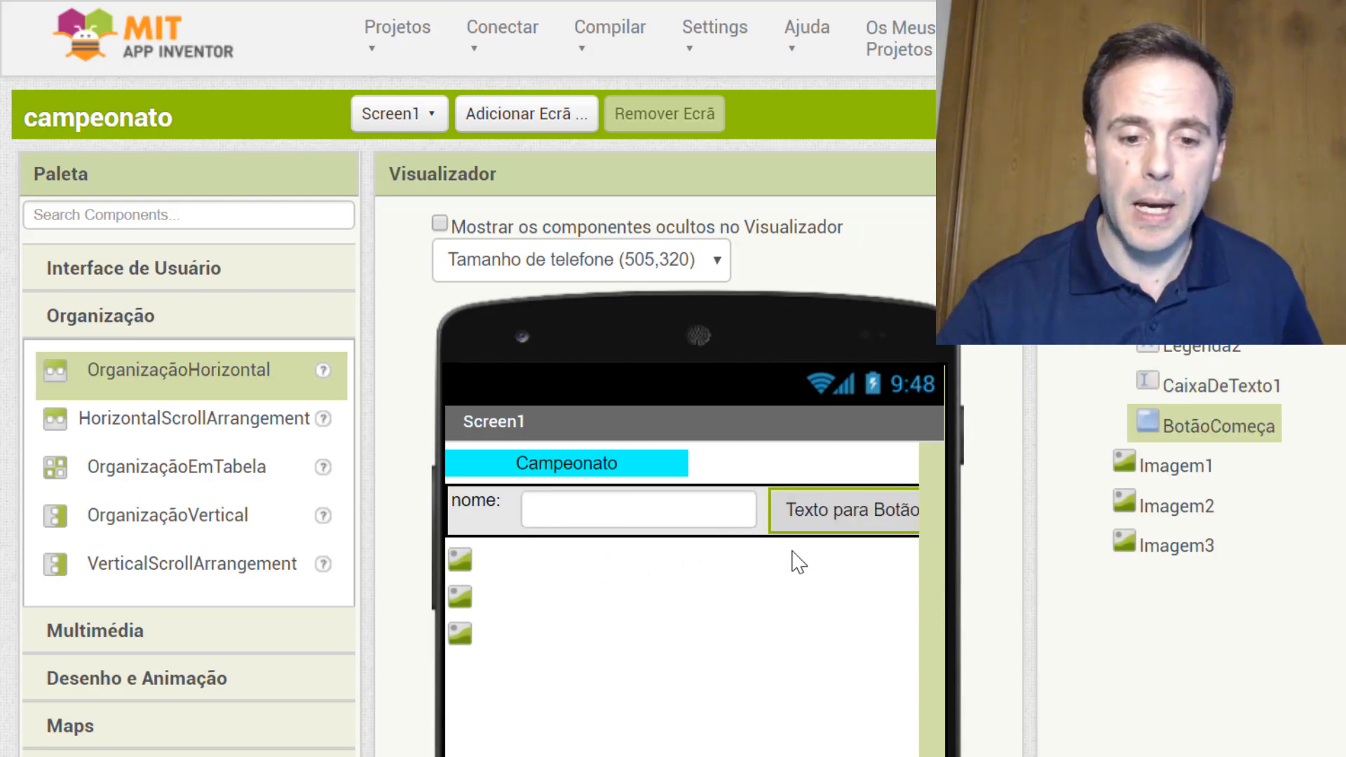
{"action": "left_click_drag", "start_coordinate": [810, 542], "coordinate": [655, 556]}
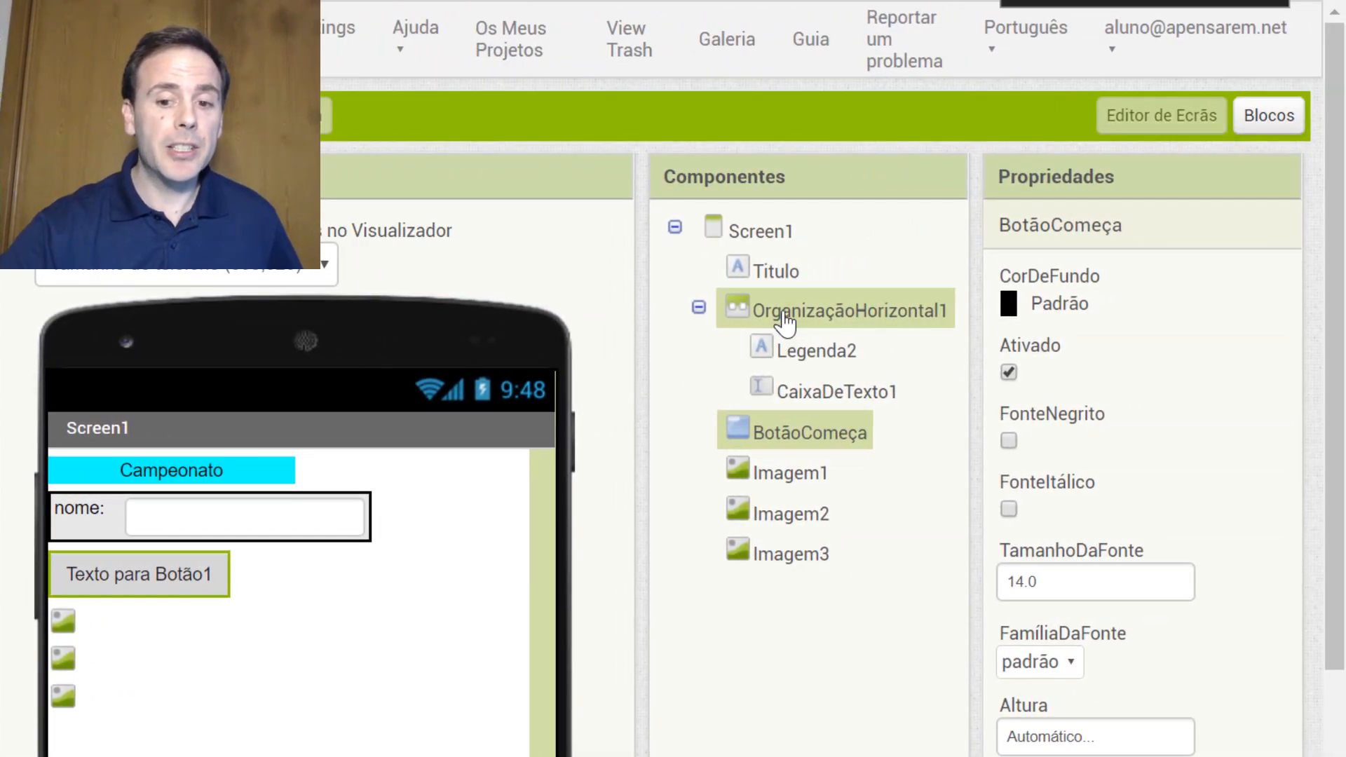
Look through OrganizaçãoHorizontal1 and its nested components, and set the arrangement's width to Preencher principal.
{"action": "left_click", "coordinate": [772, 322]}
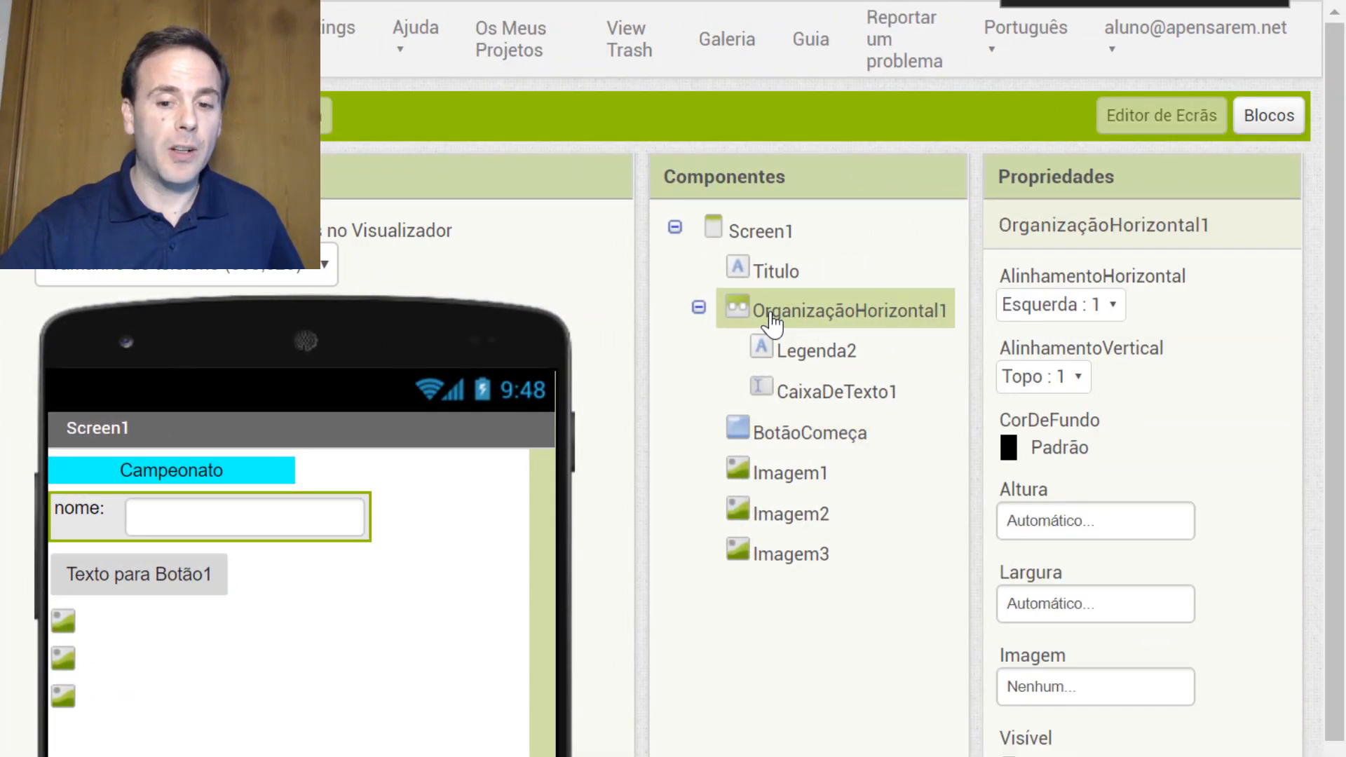
{"action": "left_click", "coordinate": [807, 353]}
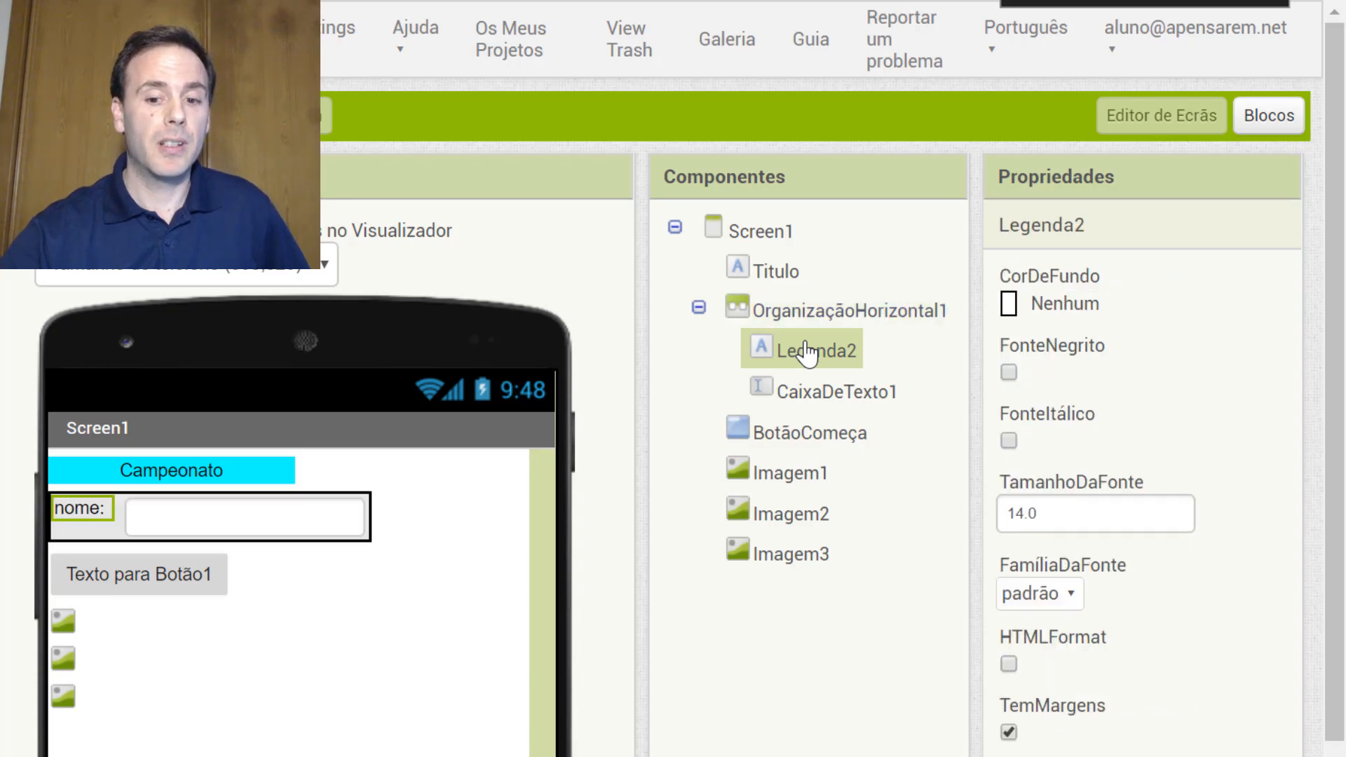
{"action": "left_click", "coordinate": [806, 392]}
{"action": "left_click", "coordinate": [793, 322]}
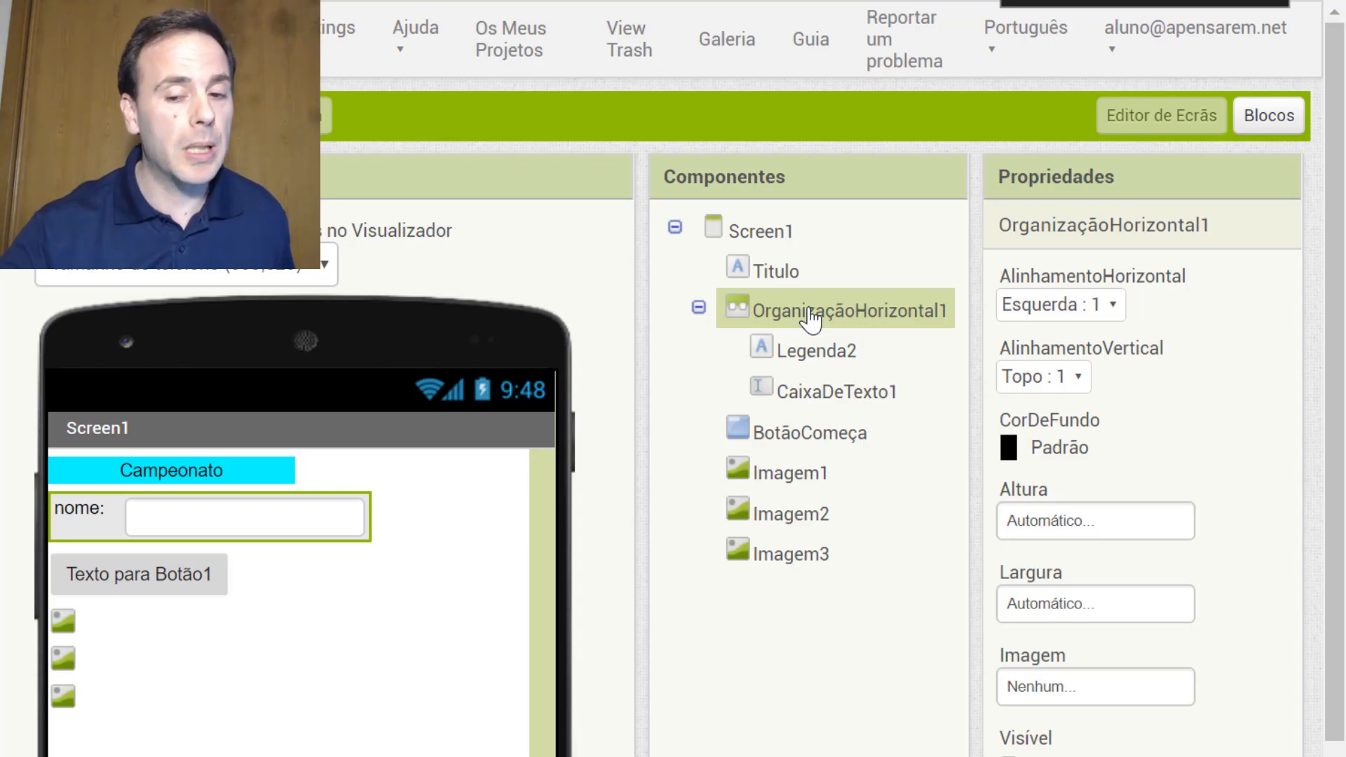
{"action": "left_click", "coordinate": [1050, 607]}
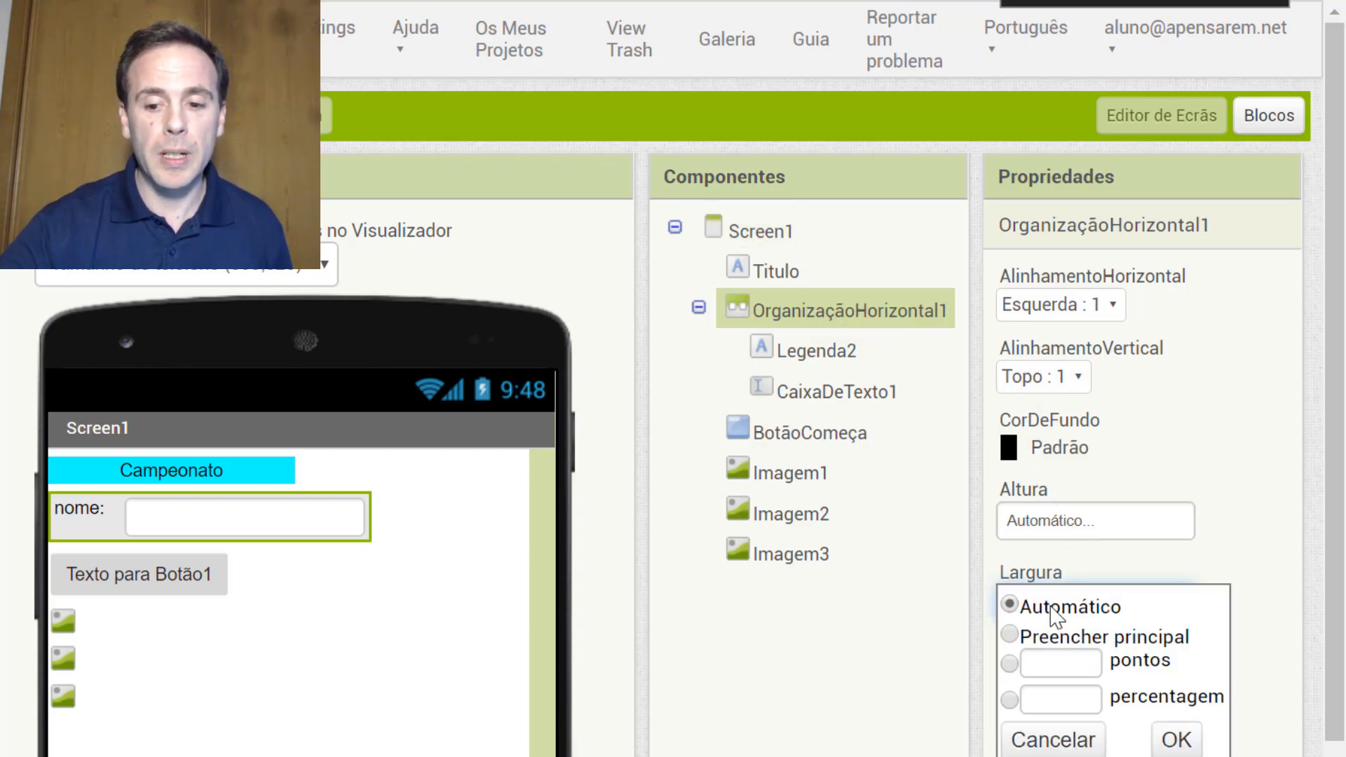
{"action": "left_click", "coordinate": [1024, 639]}
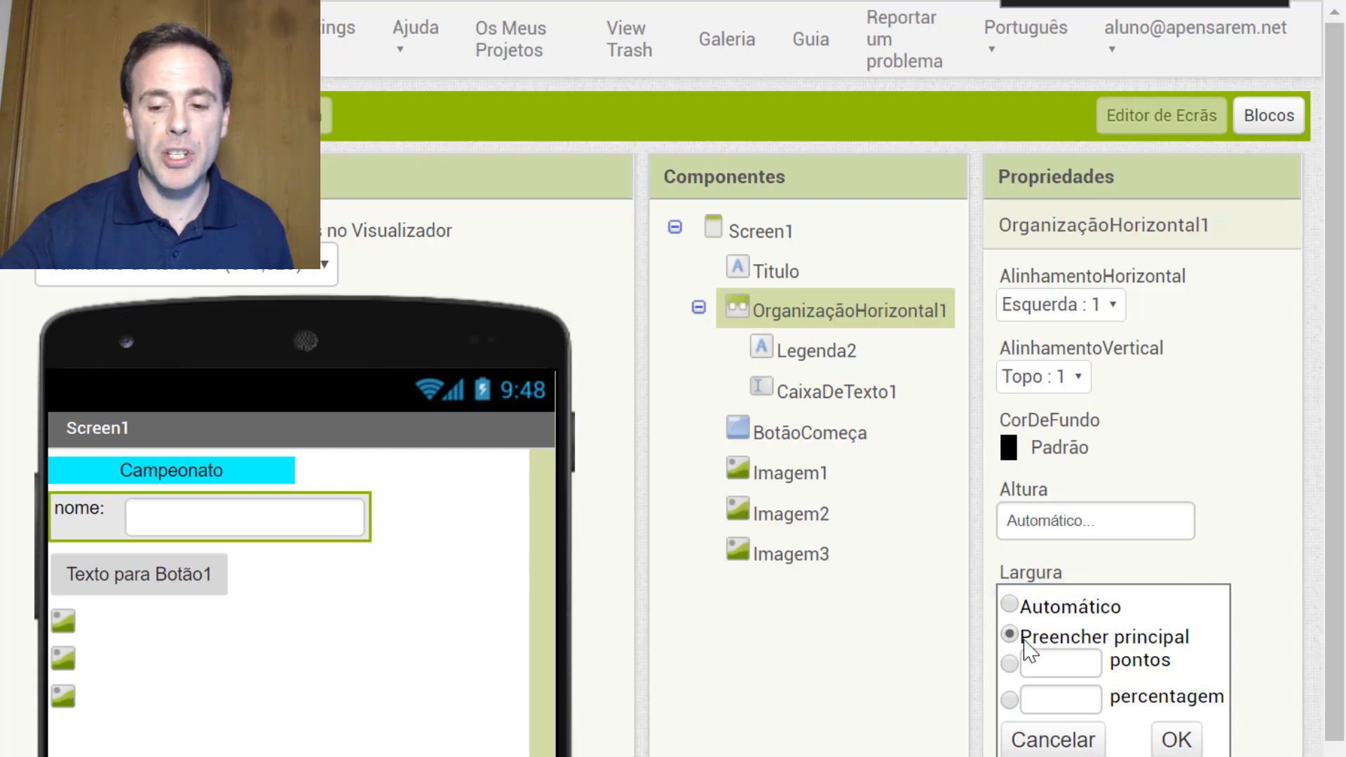
{"action": "left_click", "coordinate": [1177, 741]}
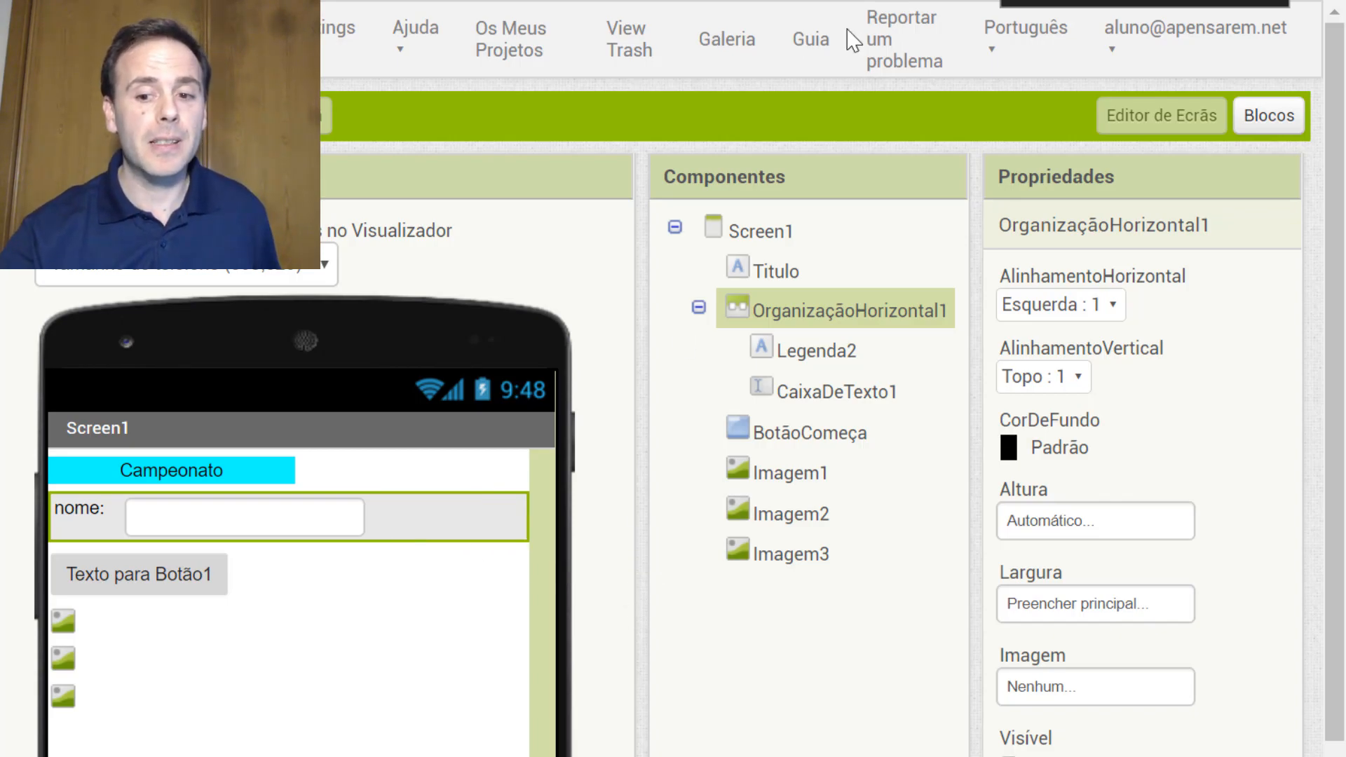
Try the Centro : 3 horizontal alignment on OrganizaçãoHorizontal1 and restore it to Esquerda : 1.
{"action": "left_click", "coordinate": [1104, 308]}
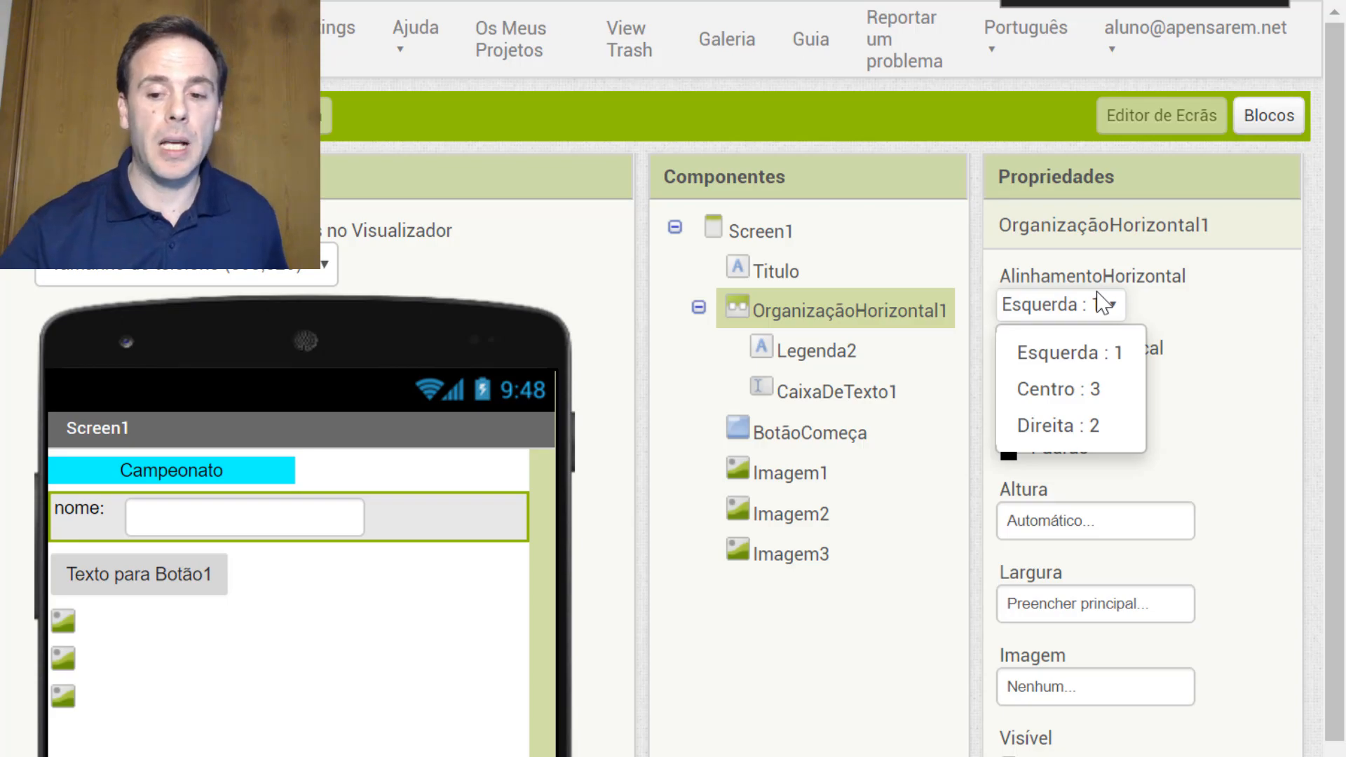
{"action": "left_click", "coordinate": [1048, 391]}
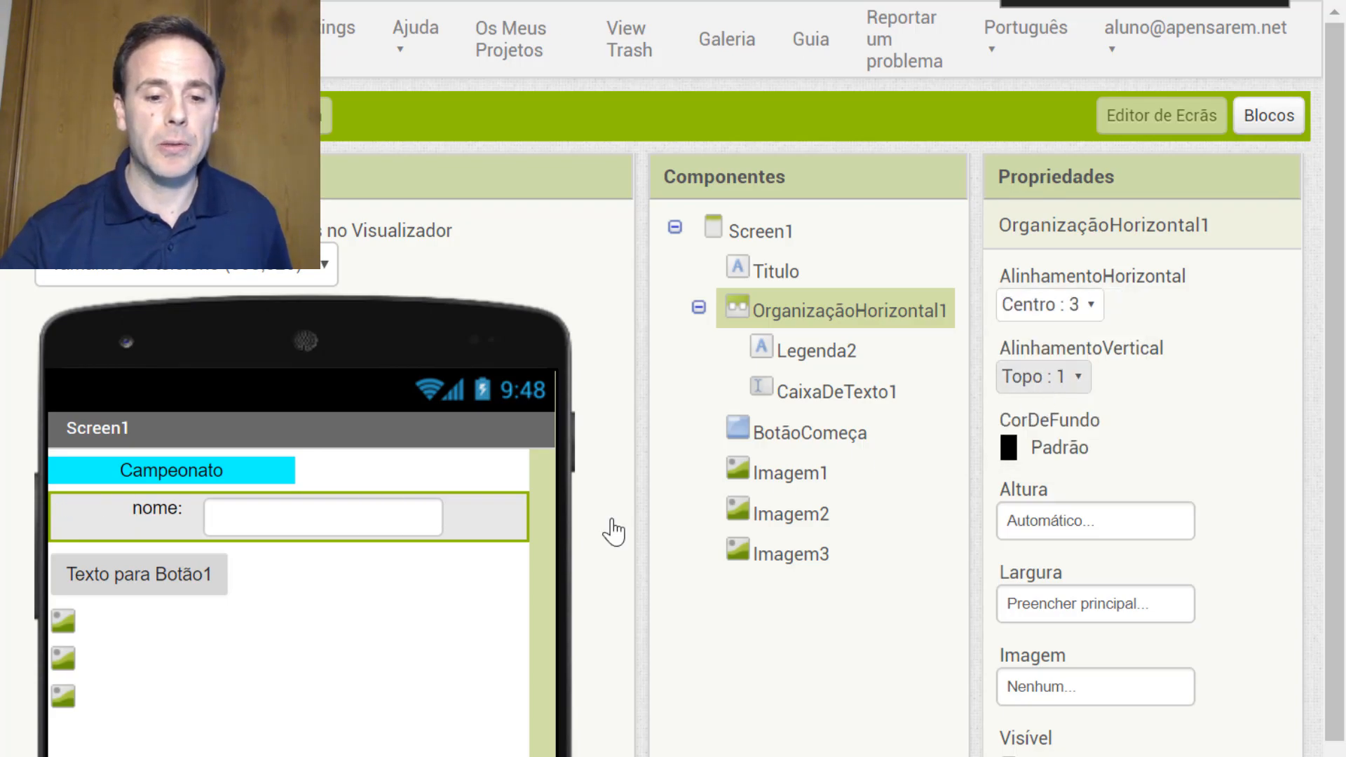
{"action": "left_click", "coordinate": [363, 651]}
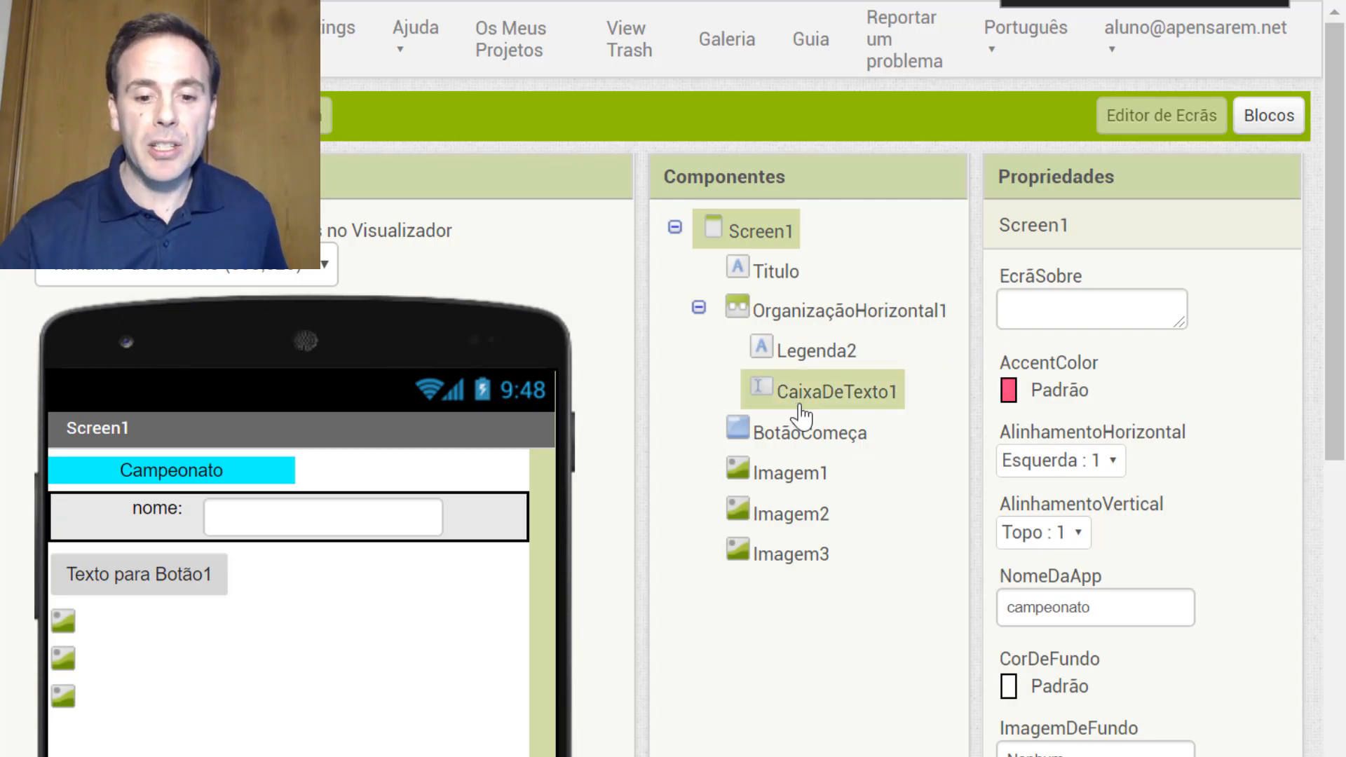
{"action": "left_click", "coordinate": [489, 528]}
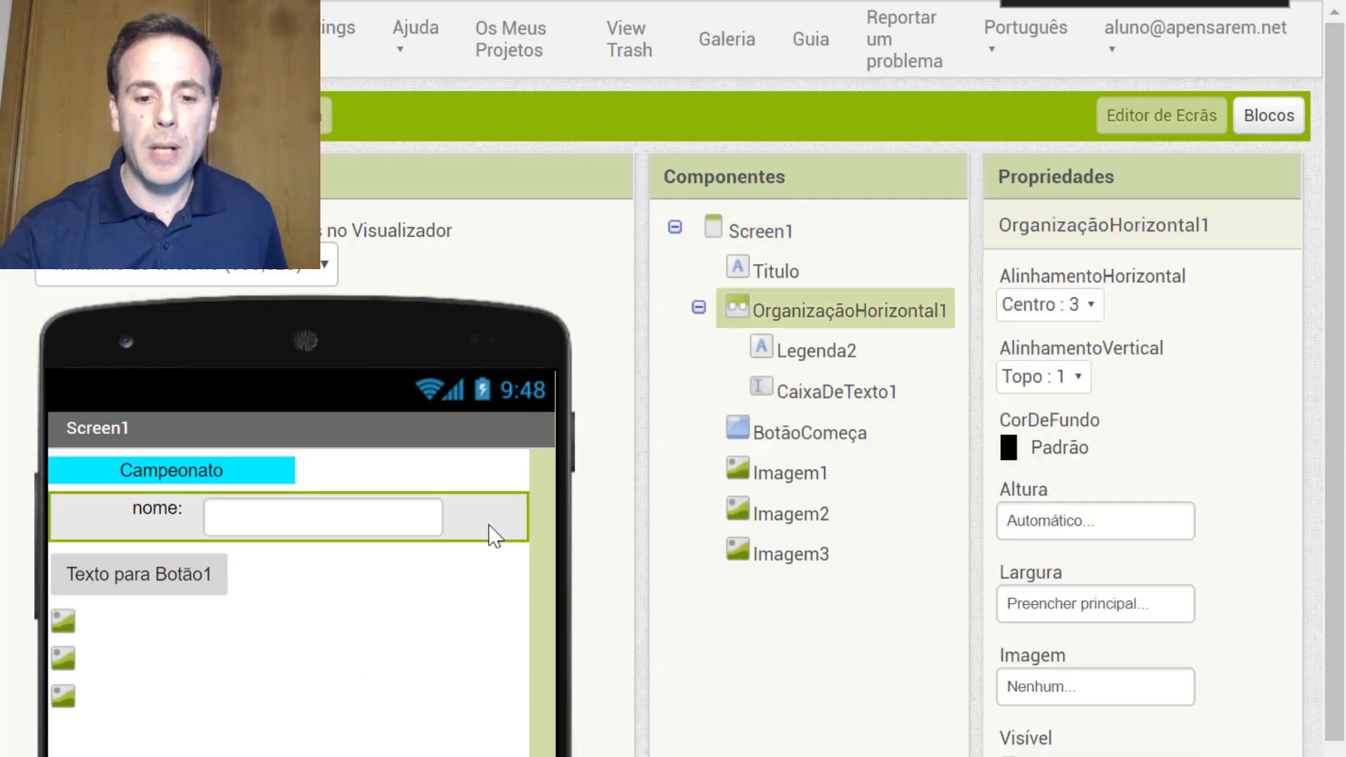
{"action": "left_click", "coordinate": [1055, 307]}
{"action": "left_click", "coordinate": [1055, 354]}
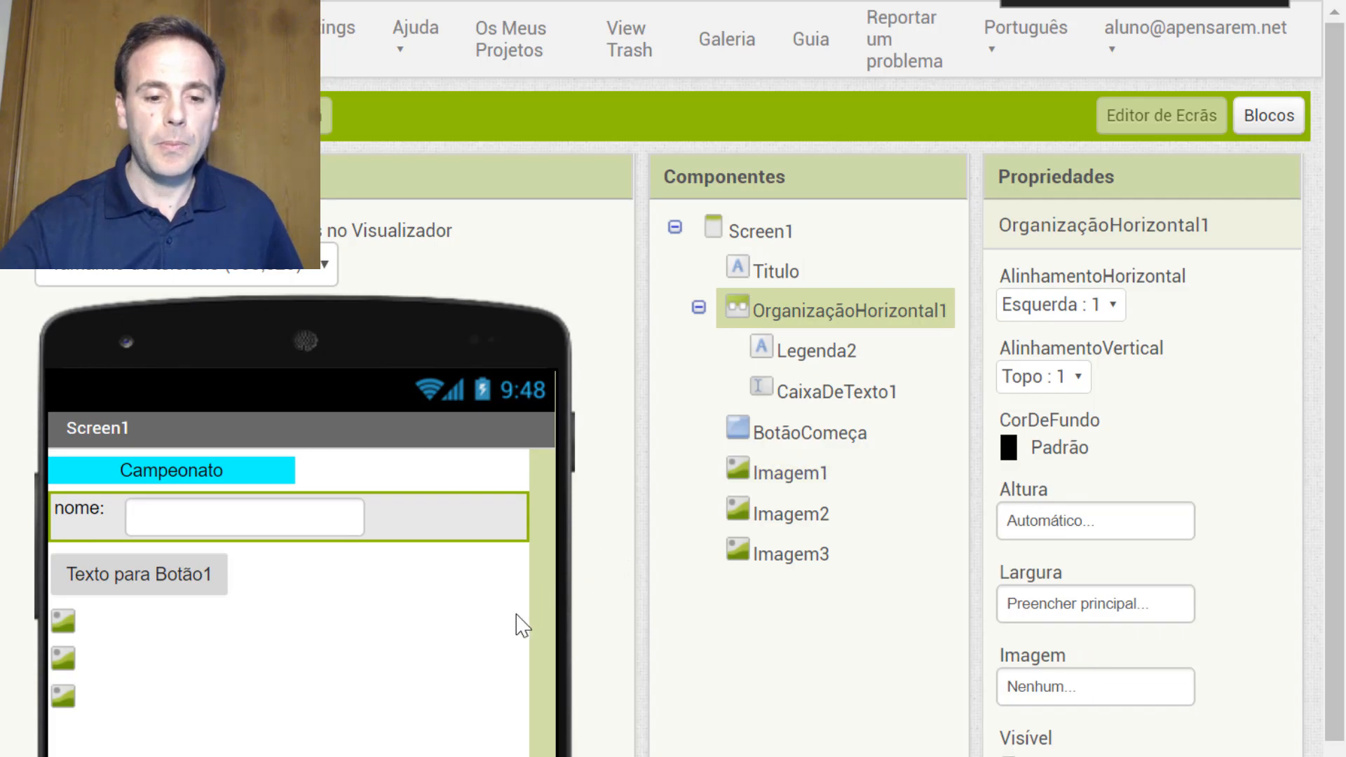
{"action": "left_click", "coordinate": [485, 658]}
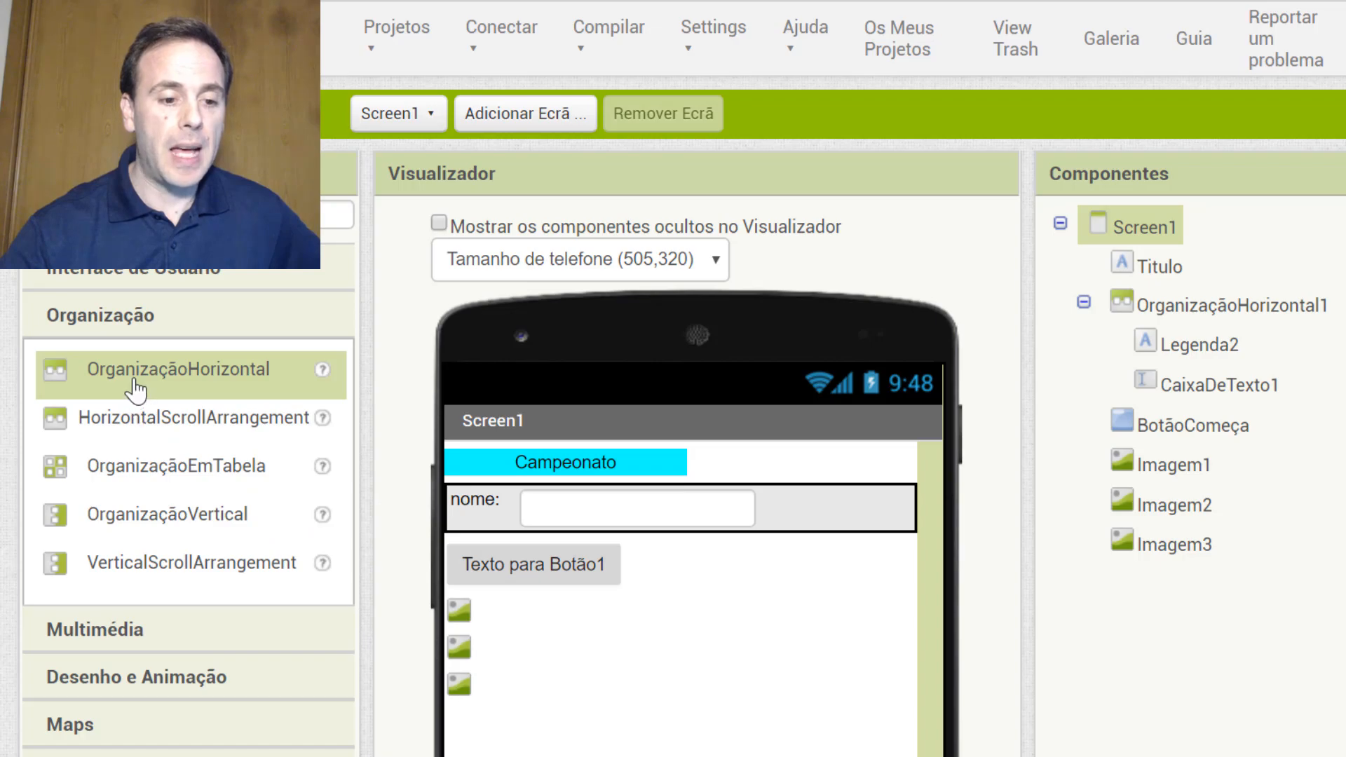
Add a second OrganizaçãoHorizontal below the BotãoComeça button and move Imagem1, Imagem2 and Imagem3 into it.
{"action": "left_click_drag", "start_coordinate": [135, 382], "coordinate": [526, 610]}
{"action": "left_click_drag", "start_coordinate": [463, 754], "coordinate": [522, 624]}
{"action": "left_click", "coordinate": [1169, 510]}
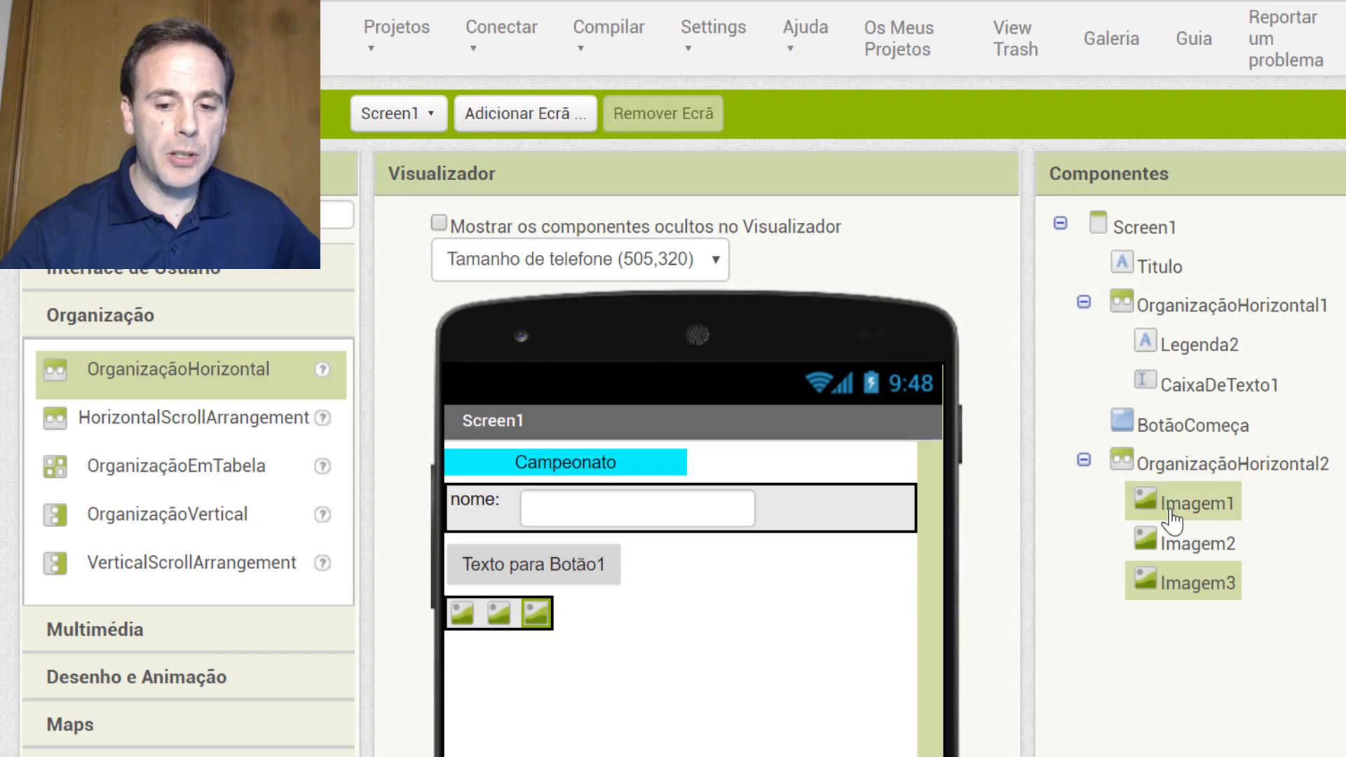
{"action": "left_click", "coordinate": [1181, 547]}
{"action": "left_click", "coordinate": [1185, 583]}
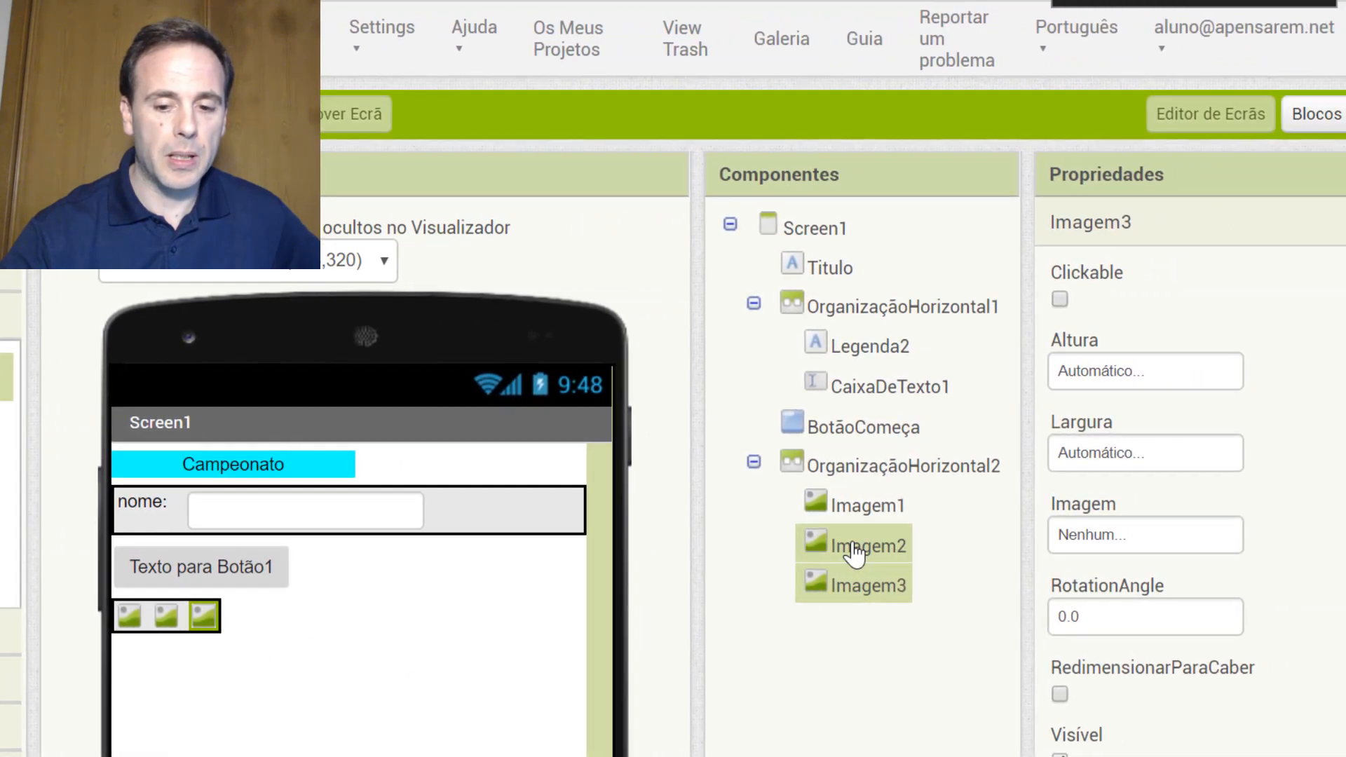
{"action": "left_click", "coordinate": [1184, 545]}
{"action": "left_click", "coordinate": [1184, 504]}
{"action": "left_click", "coordinate": [792, 604]}
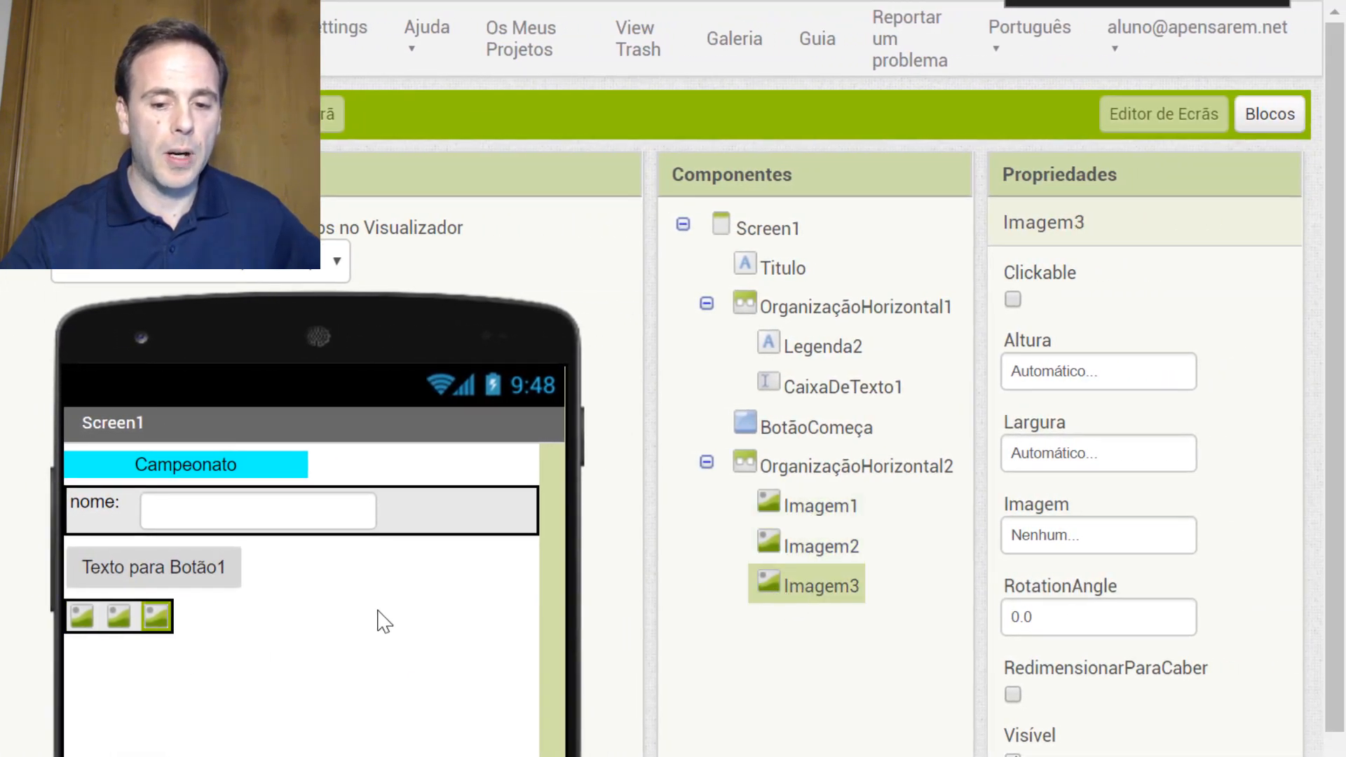
{"action": "left_click", "coordinate": [214, 666]}
Set the width of OrganizaçãoHorizontal2, the arrangement holding the three images, to Preencher principal.
{"action": "left_click", "coordinate": [856, 468]}
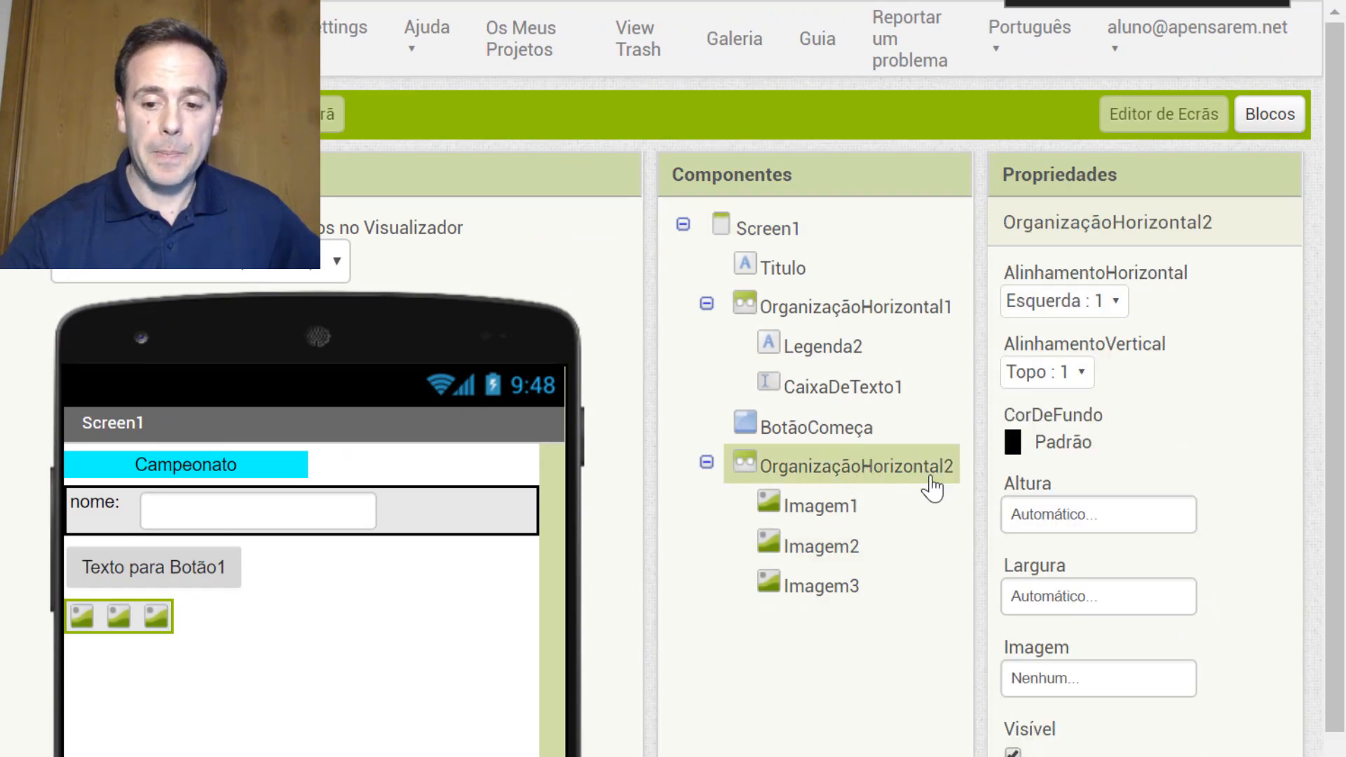
{"action": "left_click", "coordinate": [1083, 522]}
{"action": "left_click", "coordinate": [1059, 550]}
{"action": "left_click", "coordinate": [1080, 520]}
{"action": "left_click", "coordinate": [1116, 489]}
{"action": "left_click", "coordinate": [1063, 598]}
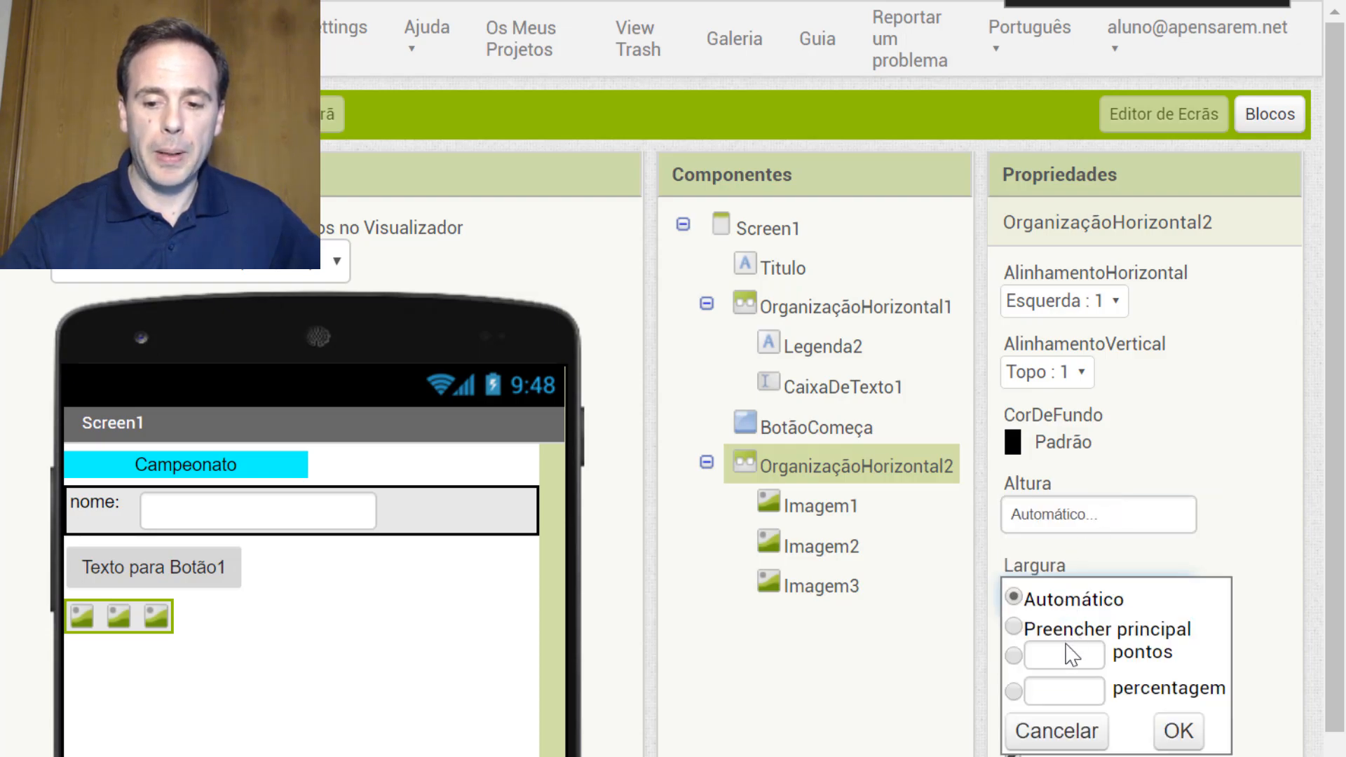
{"action": "left_click", "coordinate": [1013, 626]}
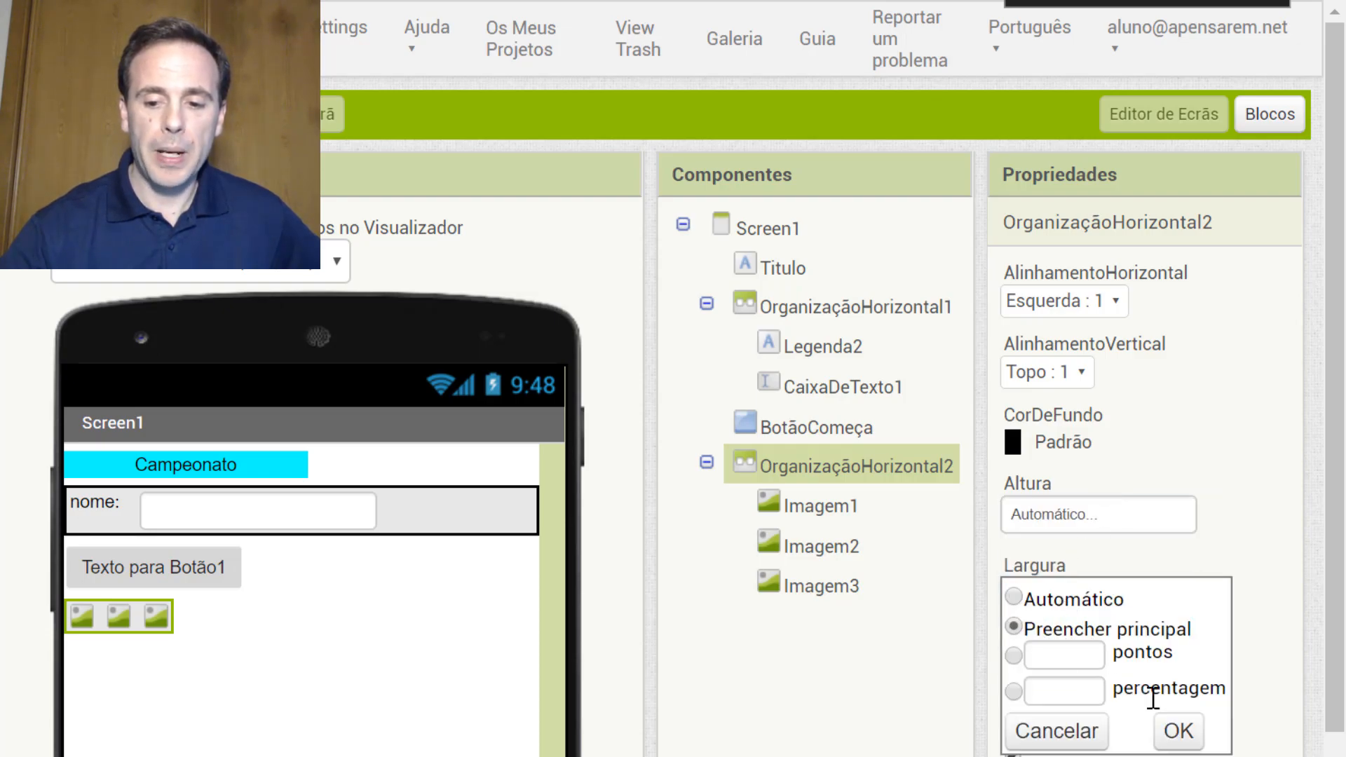
{"action": "left_click", "coordinate": [1178, 731]}
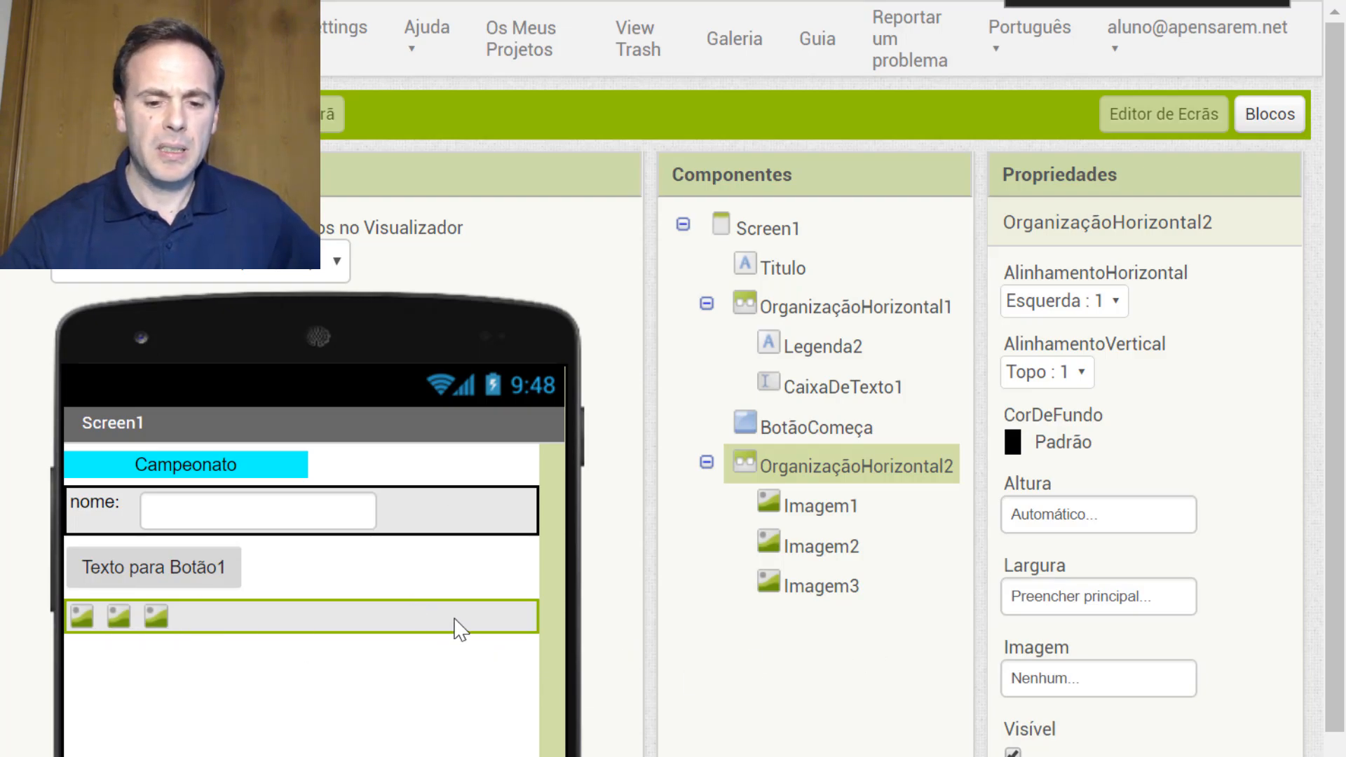
Set the height of OrganizaçãoHorizontal2 to 50 percent.
{"action": "left_click", "coordinate": [1048, 525]}
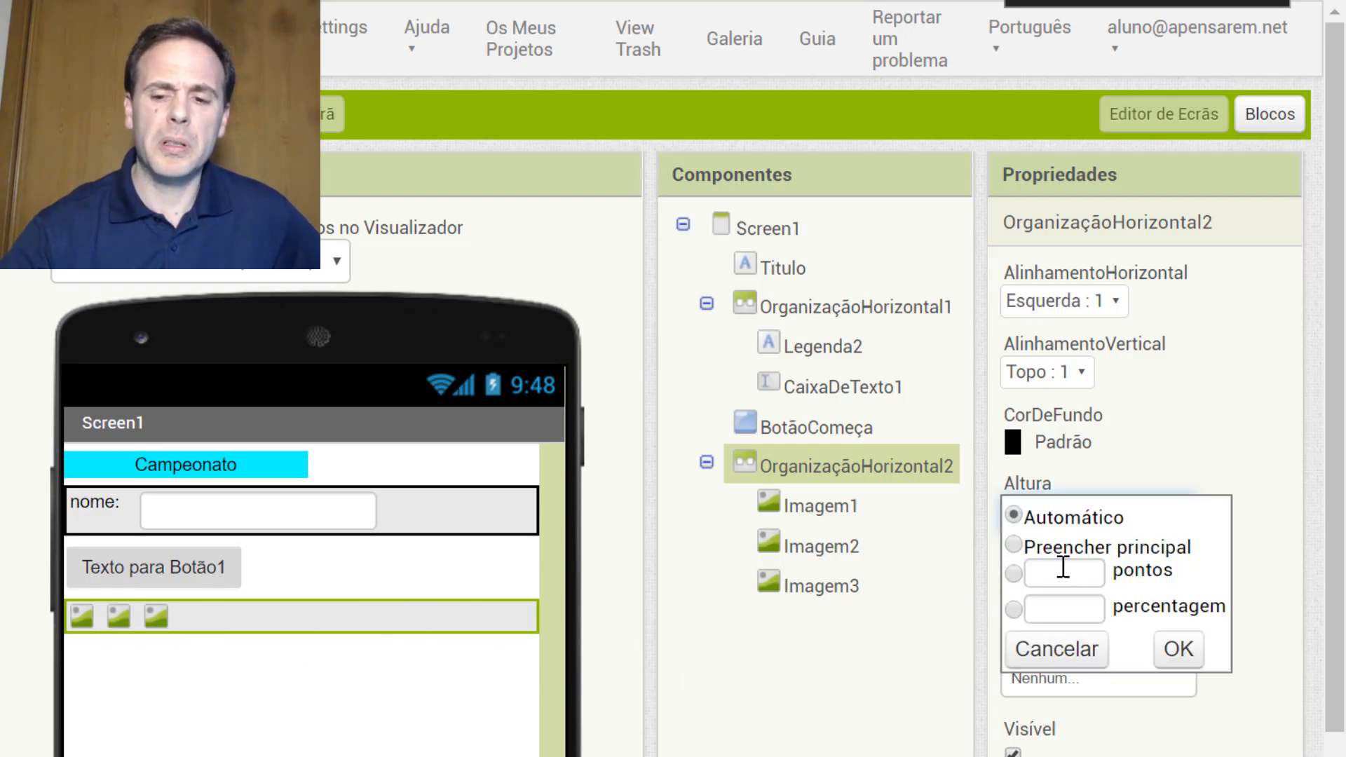
{"action": "left_click", "coordinate": [1064, 608]}
{"action": "type", "text": "50"}
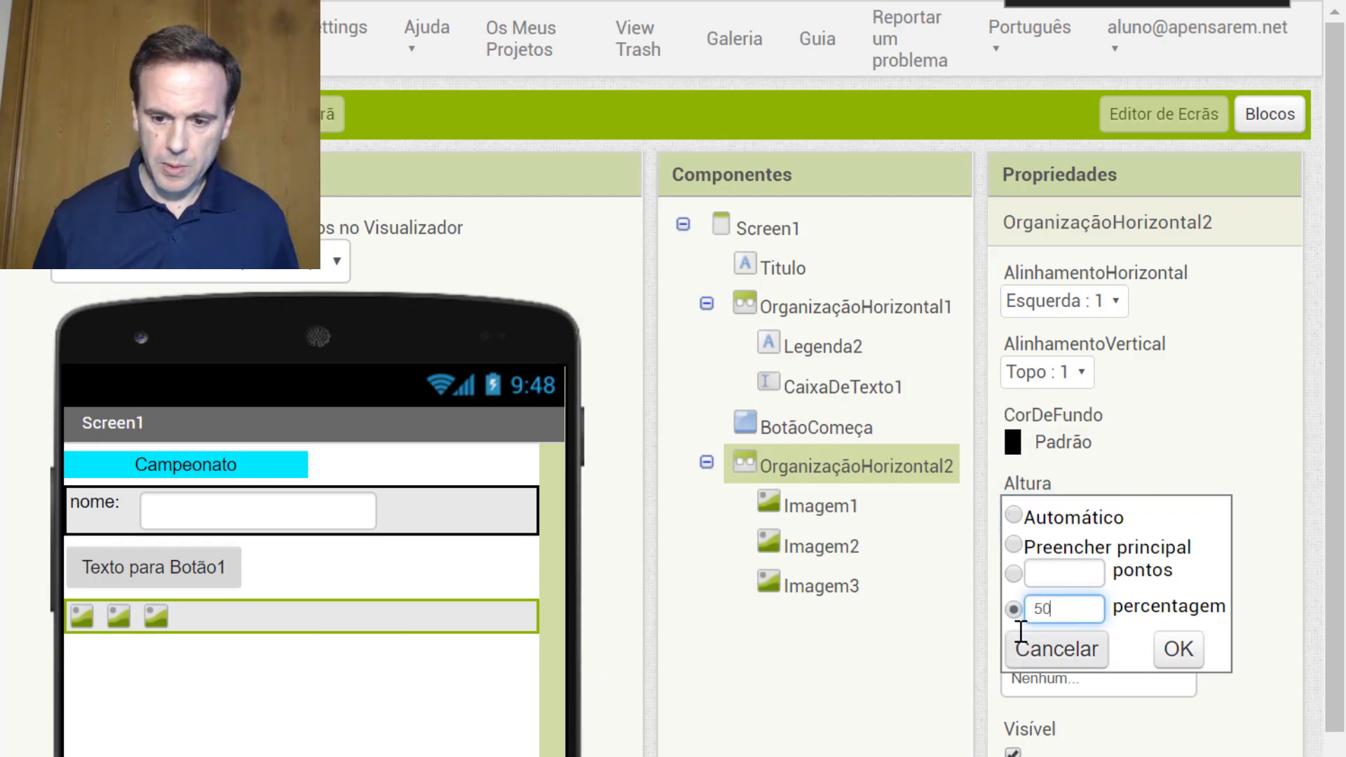
{"action": "left_click", "coordinate": [1183, 646]}
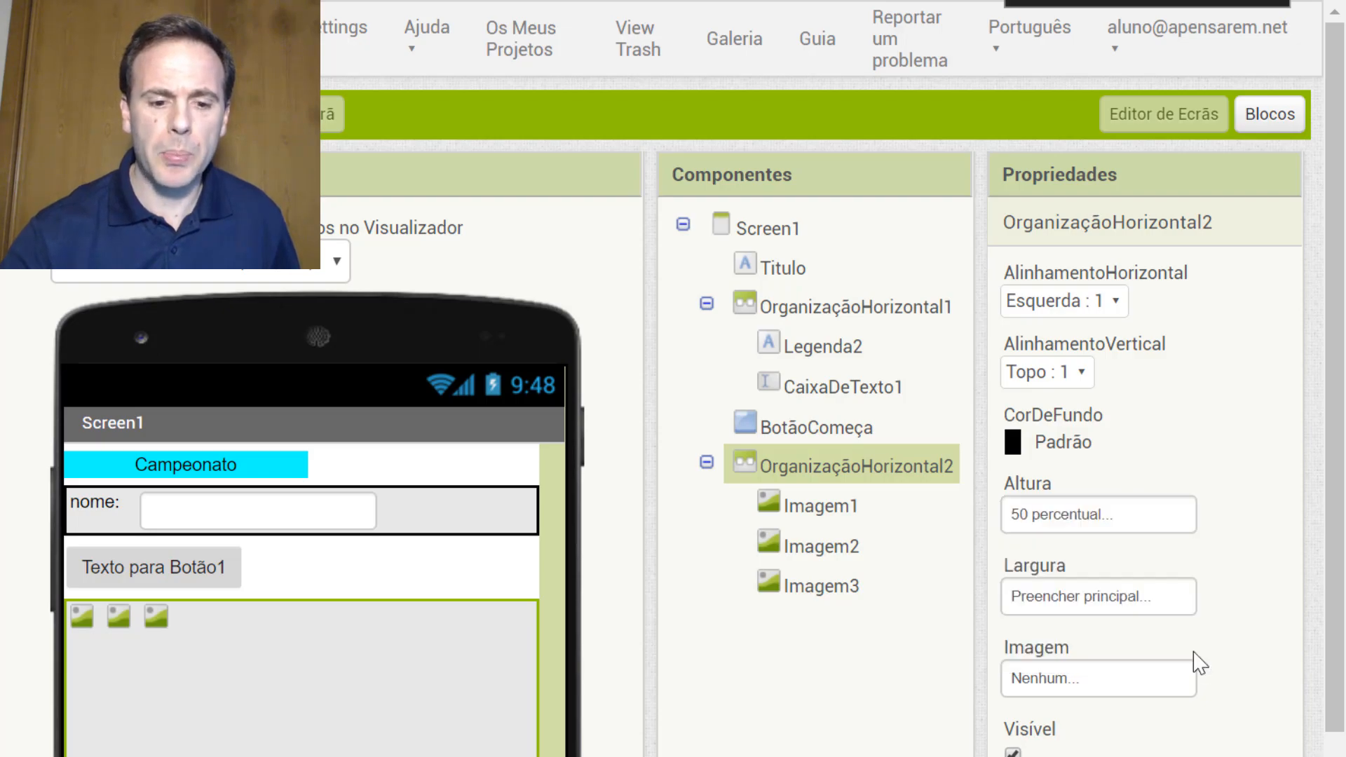
Set the horizontal alignment of OrganizaçãoHorizontal2, the arrangement holding the three images, to Centro : 3.
{"action": "scroll", "coordinate": [522, 697], "scroll_direction": "down", "scroll_amount": 4}
{"action": "scroll", "coordinate": [526, 697], "scroll_direction": "up", "scroll_amount": 4}
{"action": "scroll", "coordinate": [526, 701], "scroll_direction": "down", "scroll_amount": 4}
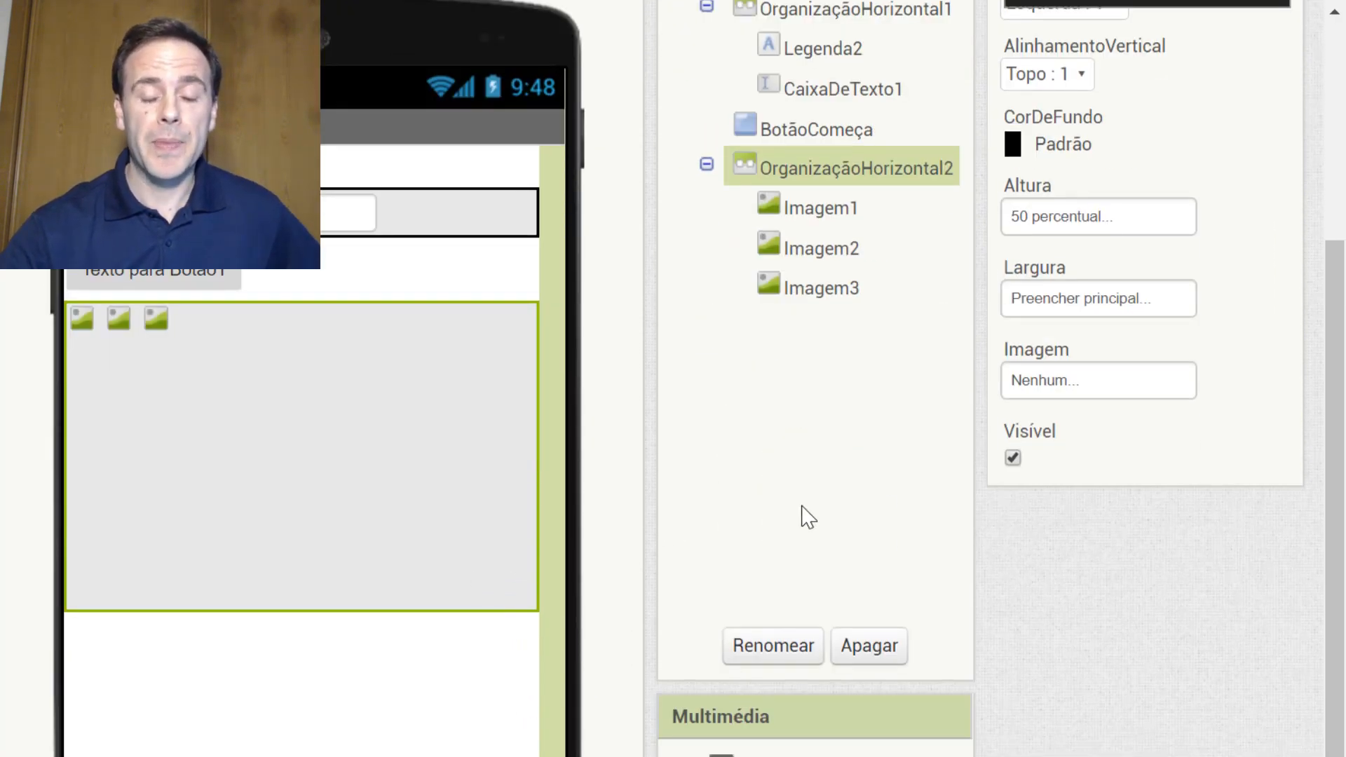
{"action": "scroll", "coordinate": [808, 517], "scroll_direction": "up", "scroll_amount": 4}
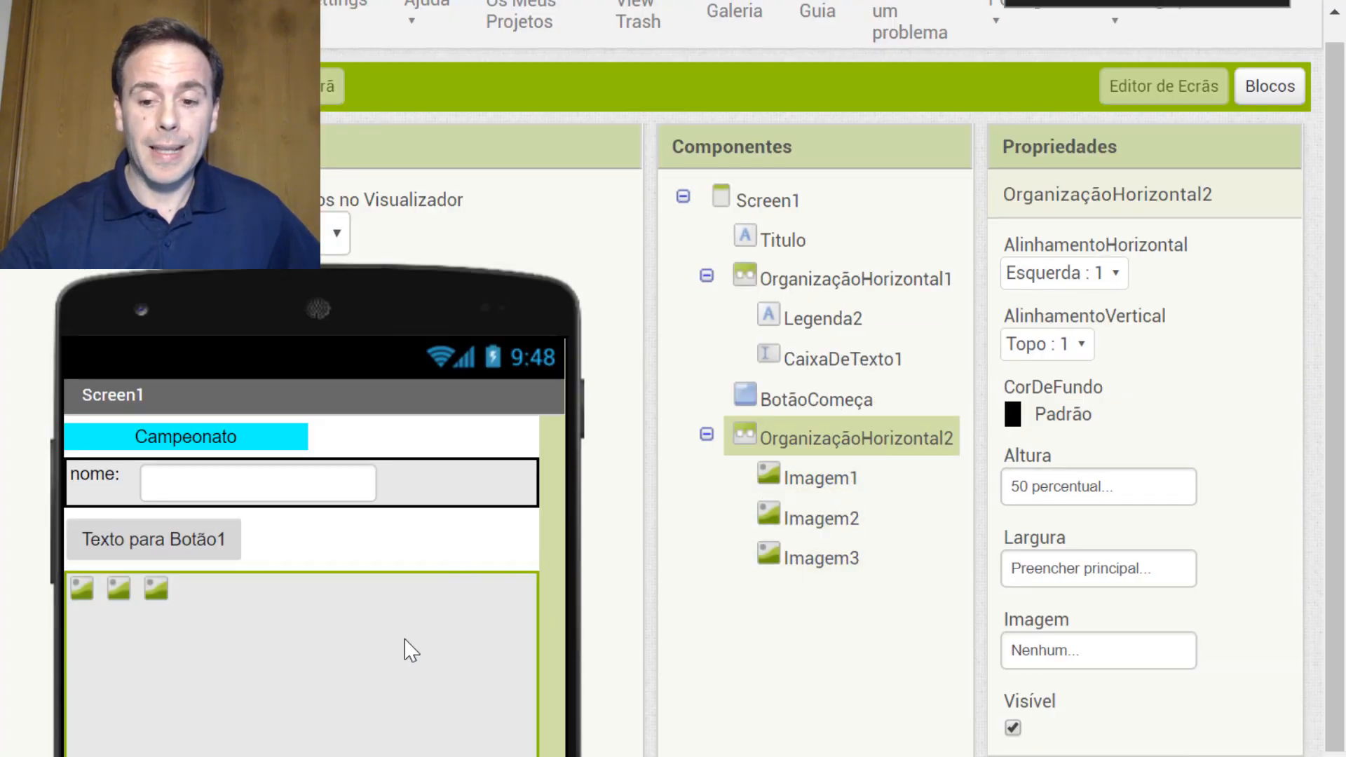
{"action": "left_click", "coordinate": [1101, 265]}
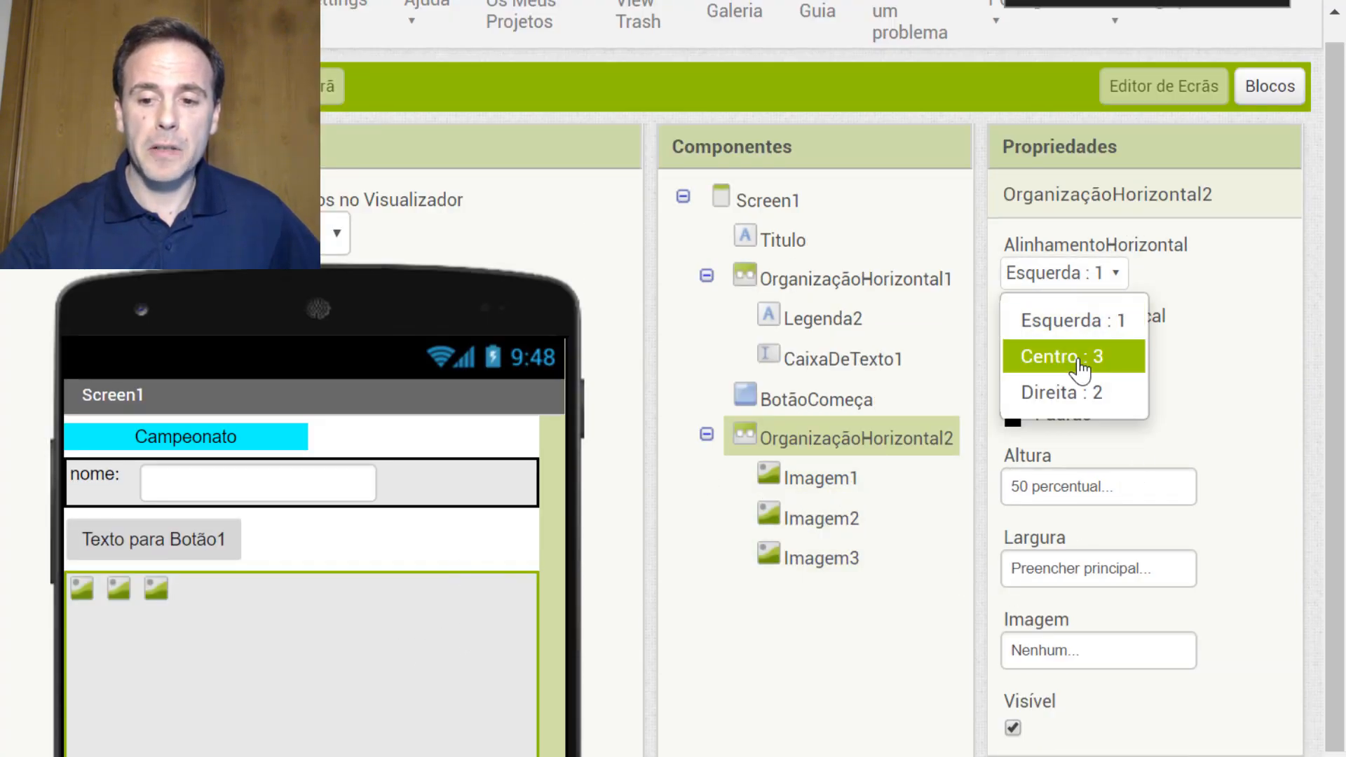
{"action": "left_click", "coordinate": [1122, 356]}
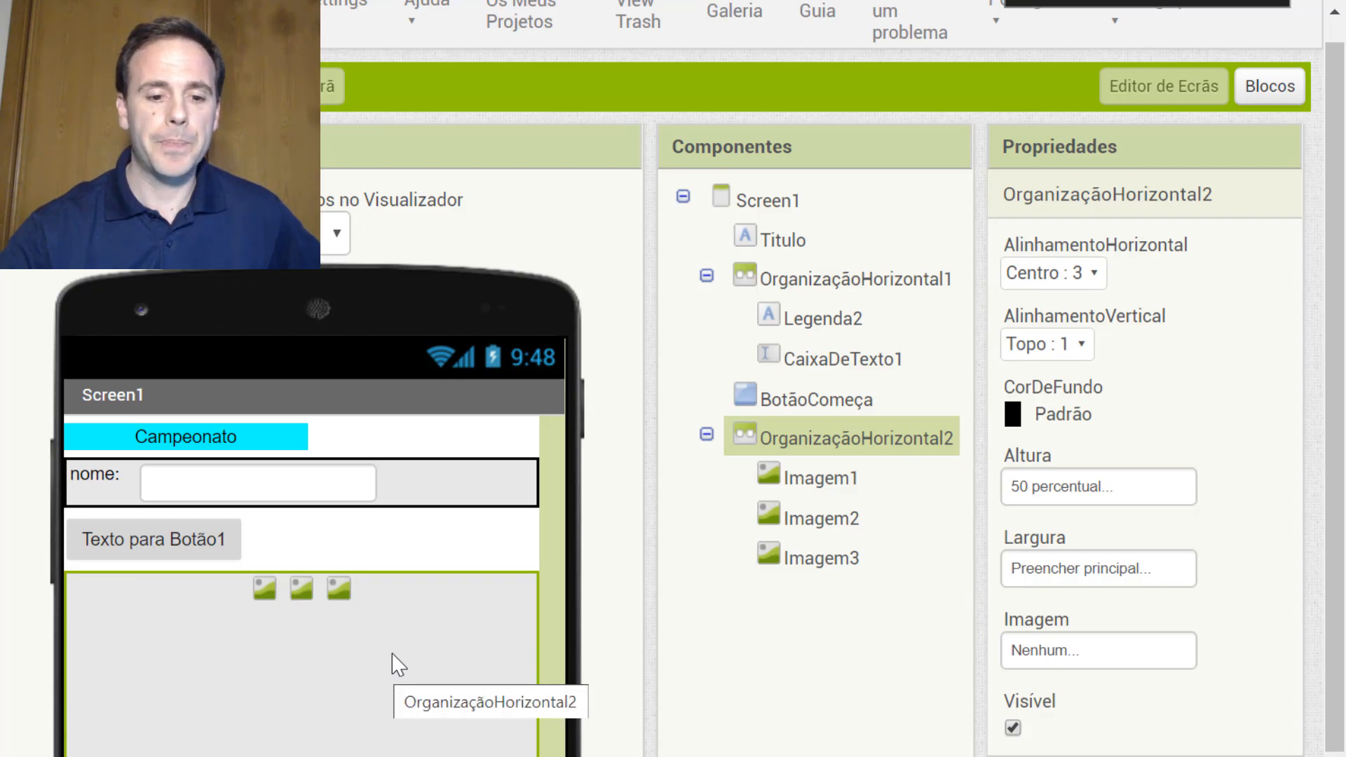
Set Screen1's horizontal alignment to Centro : 3 to center the Campeonato title and the BotãoComeça button.
{"action": "left_click", "coordinate": [287, 537]}
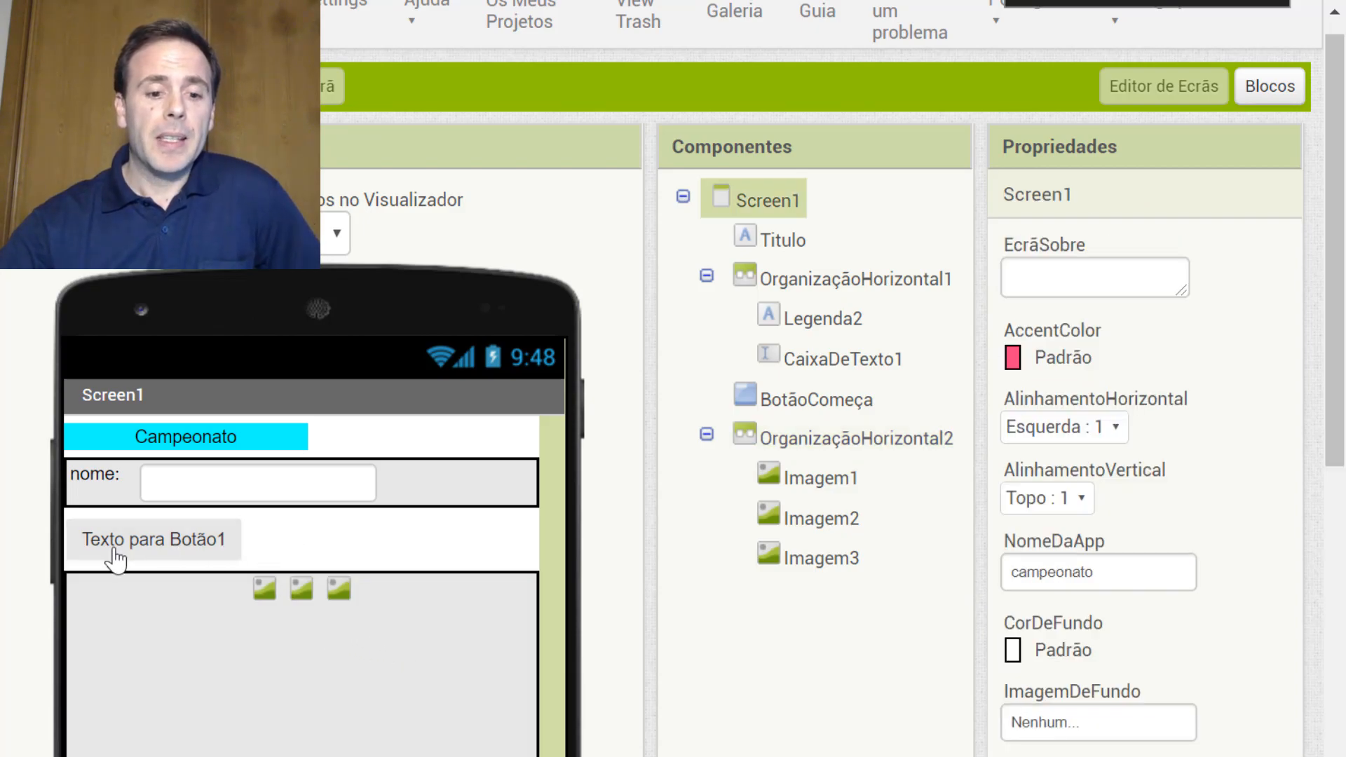
{"action": "left_click_drag", "start_coordinate": [196, 543], "coordinate": [311, 561]}
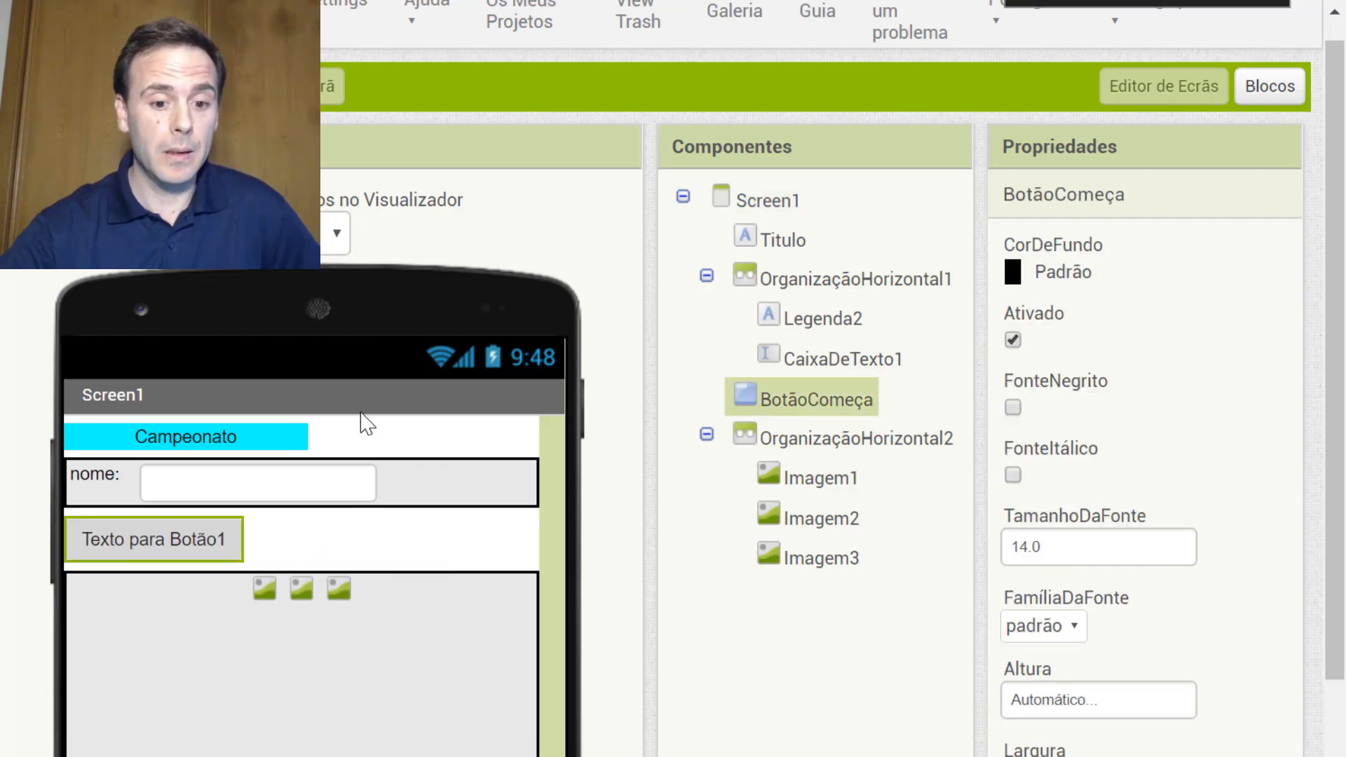
{"action": "left_click", "coordinate": [357, 454]}
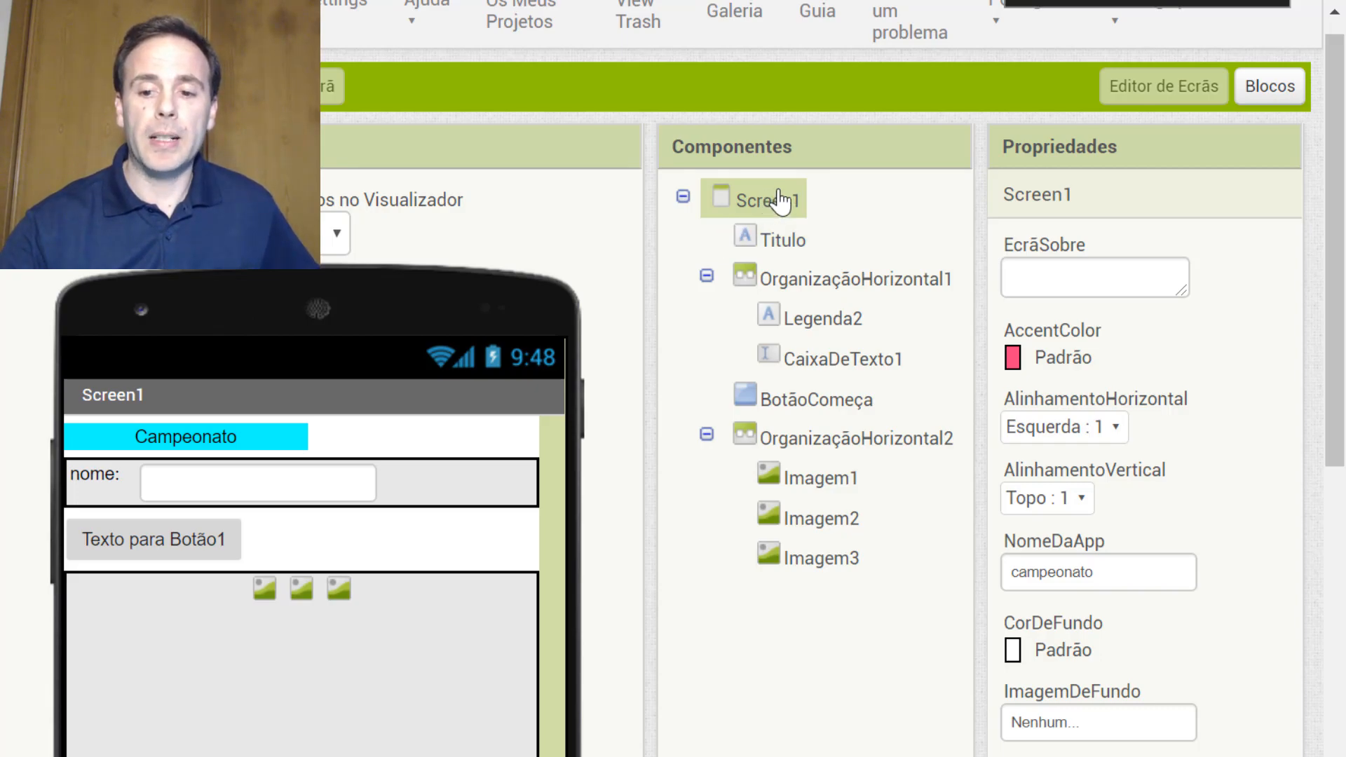
{"action": "left_click", "coordinate": [1105, 434]}
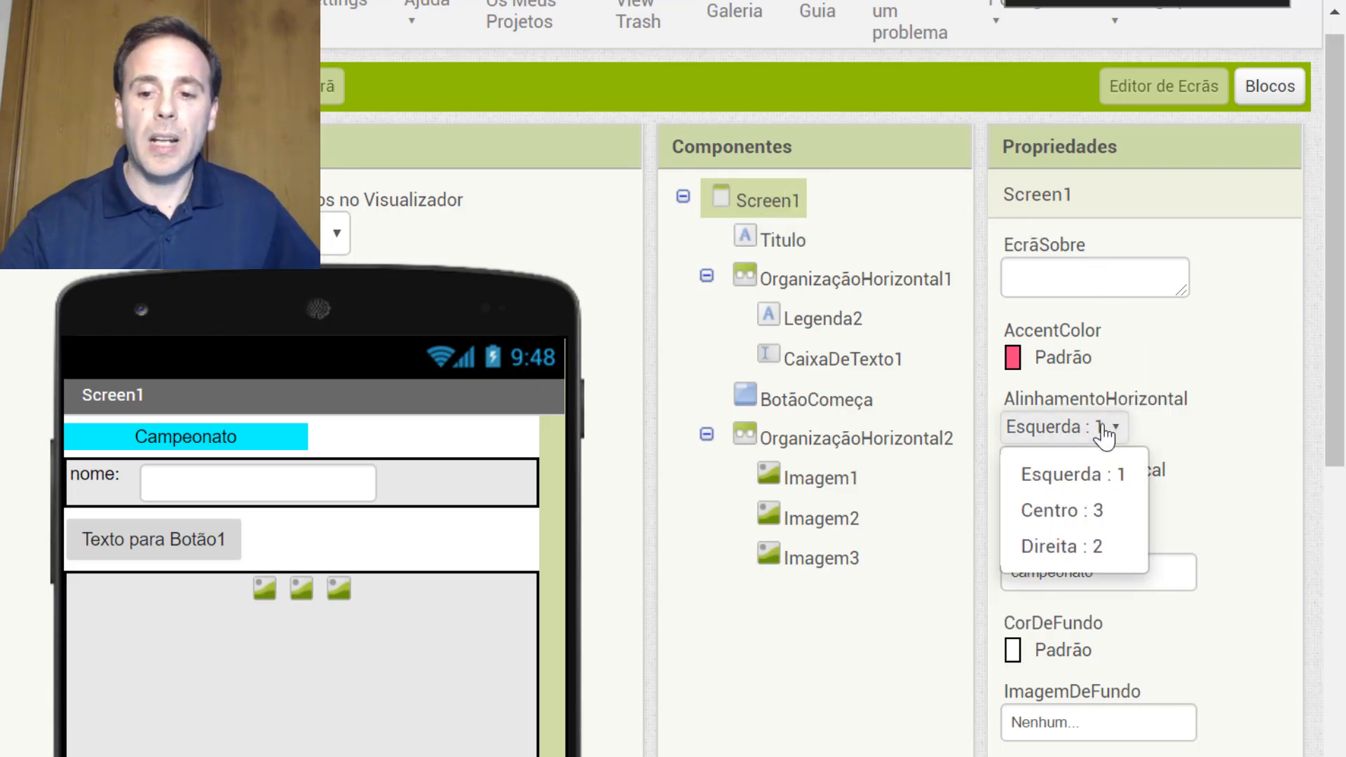
{"action": "left_click", "coordinate": [1097, 516]}
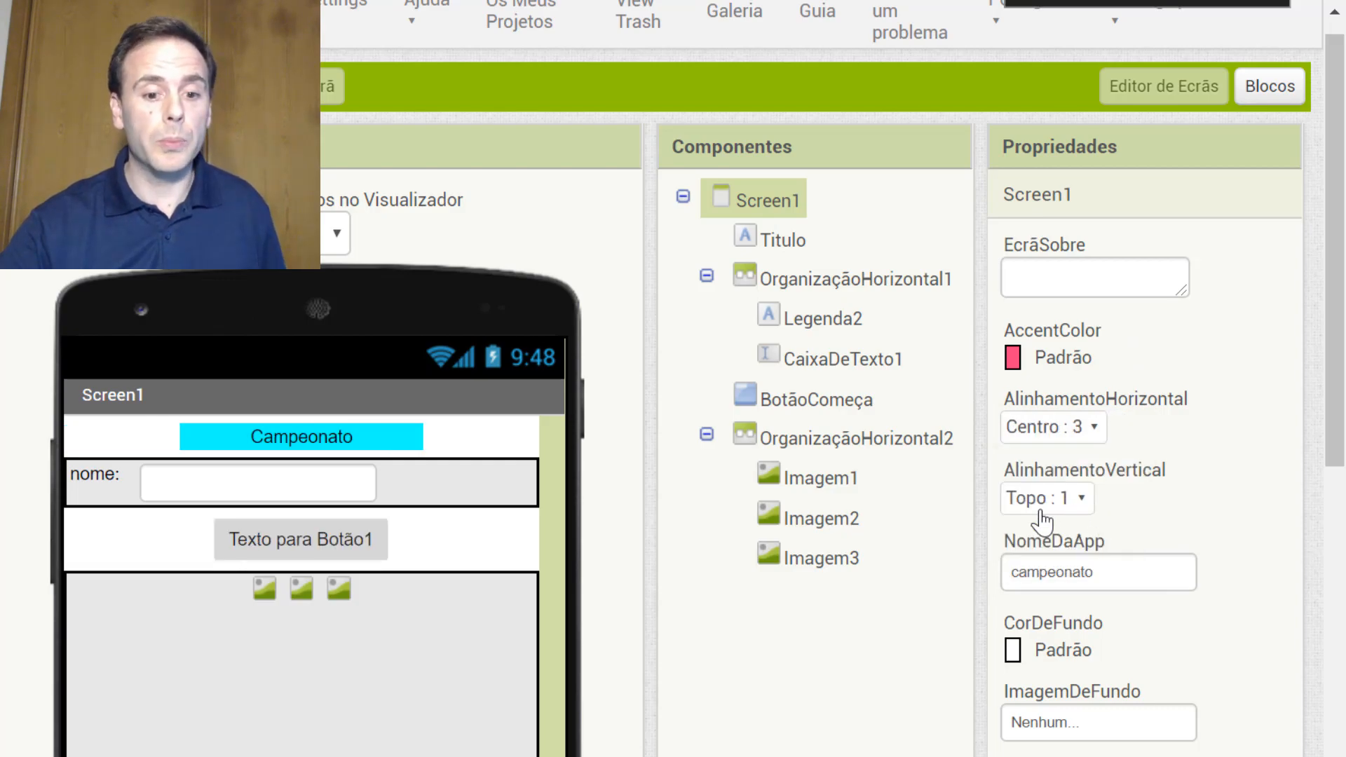
{"action": "left_click", "coordinate": [329, 441]}
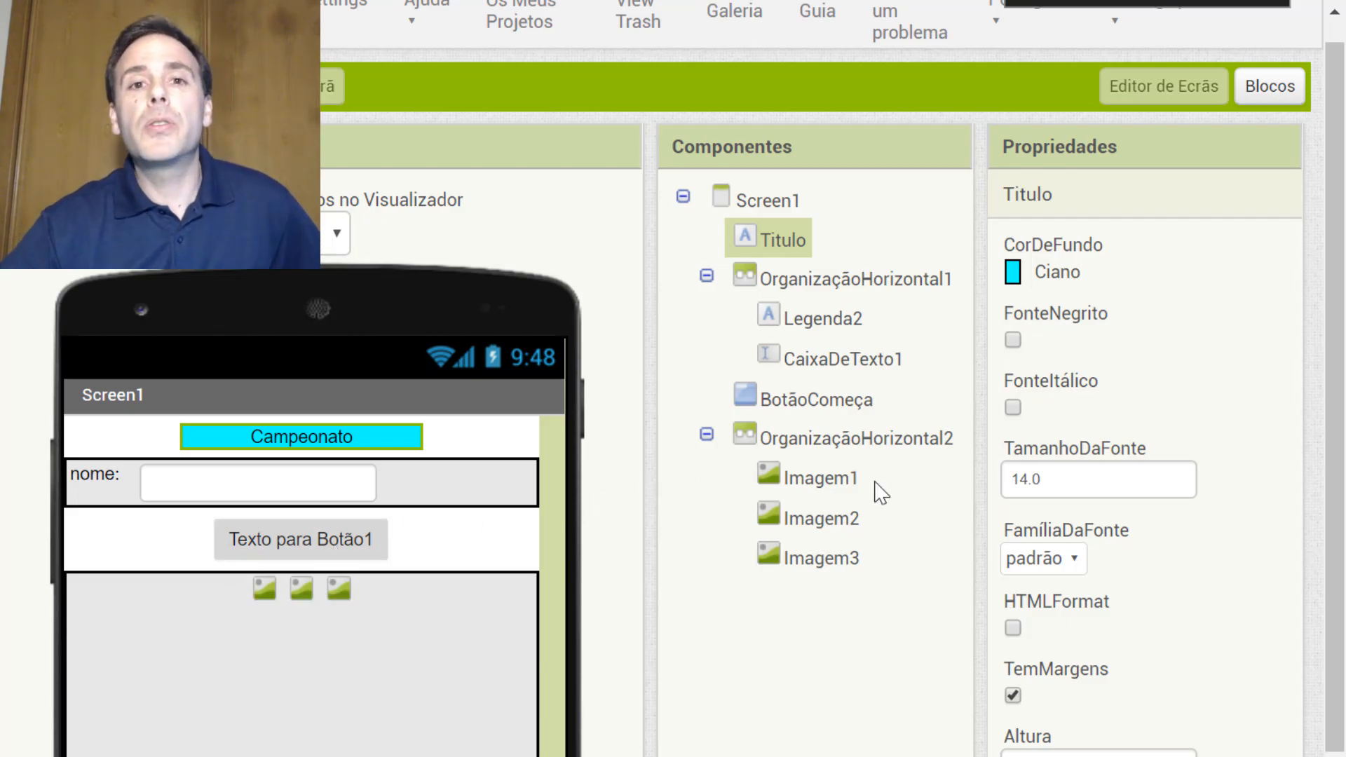
Upload the image file youescolaJPG.jpg to the project's media.
{"action": "scroll", "coordinate": [851, 553], "scroll_direction": "down", "scroll_amount": 5}
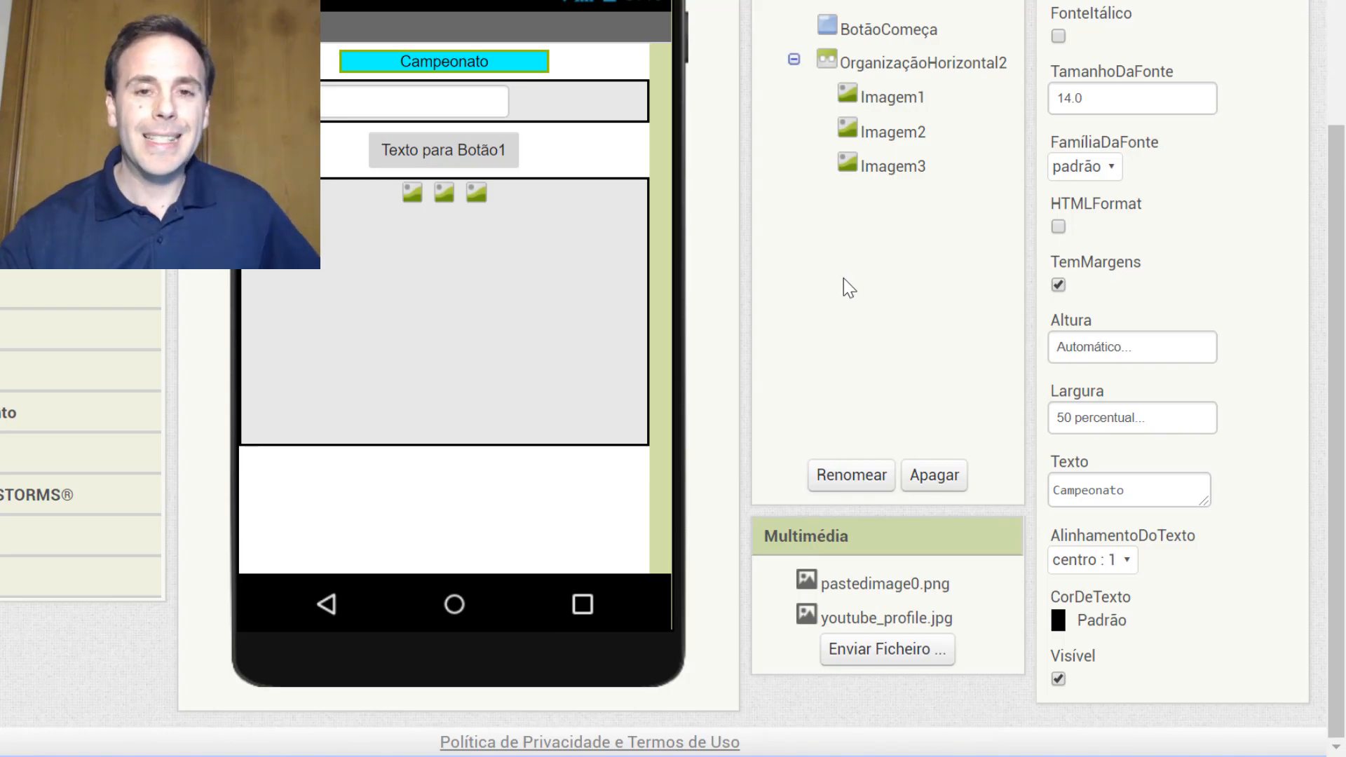
{"action": "left_click", "coordinate": [873, 651]}
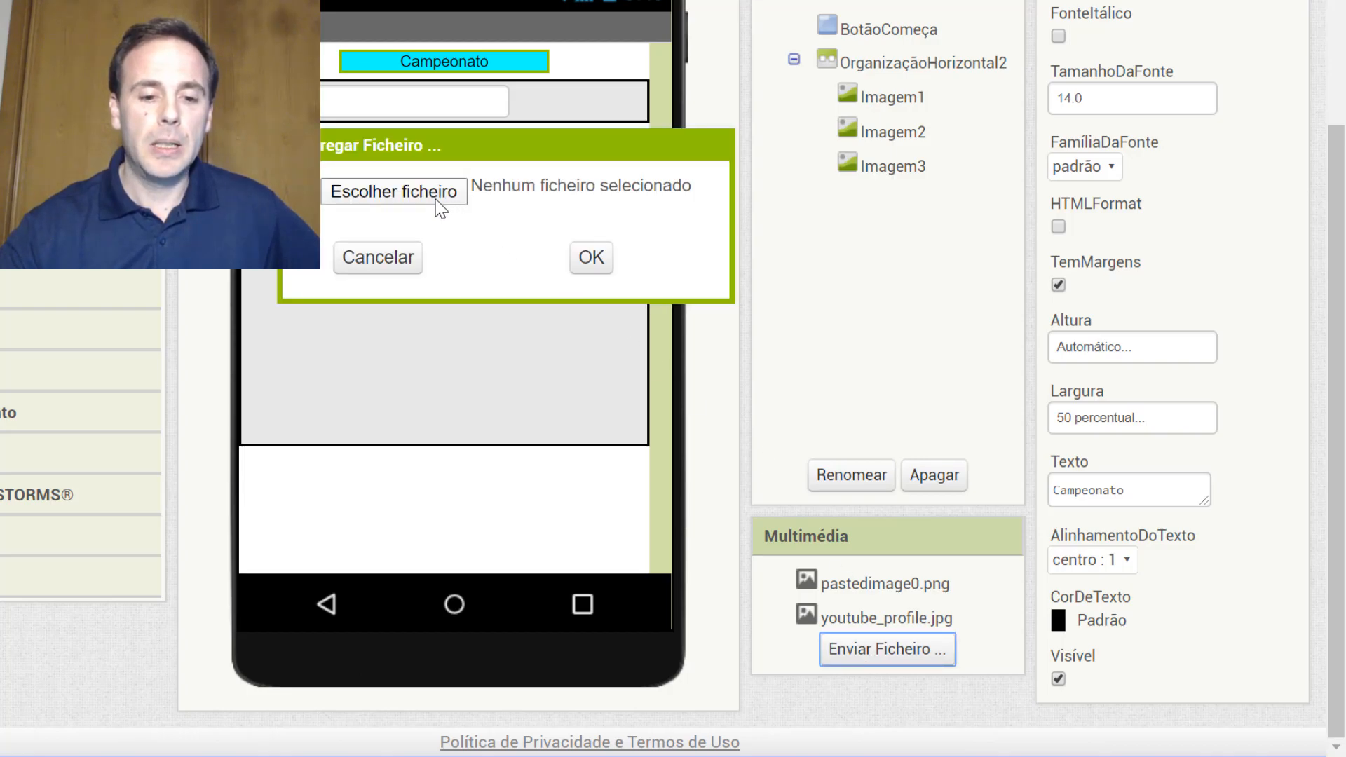
{"action": "left_click", "coordinate": [392, 197]}
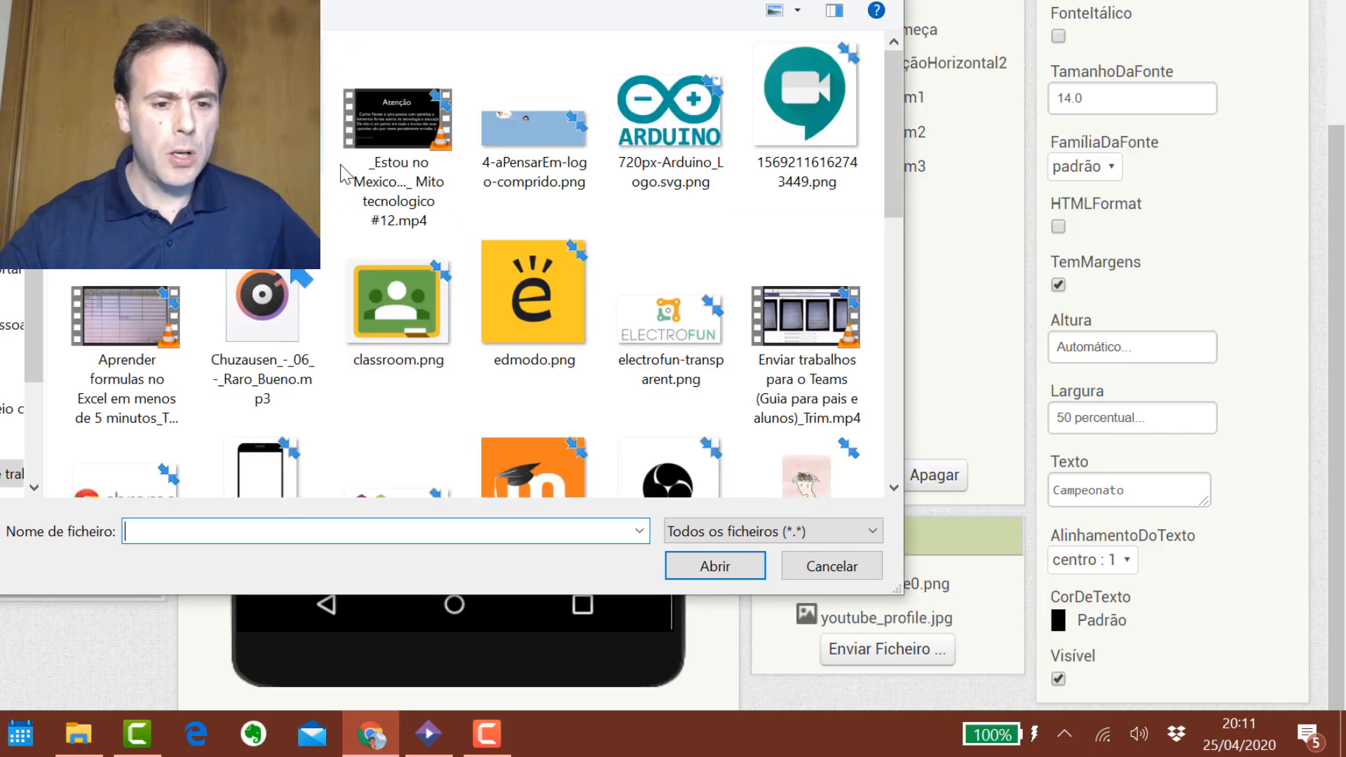
{"action": "scroll", "coordinate": [547, 294], "scroll_direction": "down", "scroll_amount": 3}
{"action": "scroll", "coordinate": [546, 296], "scroll_direction": "down", "scroll_amount": 3}
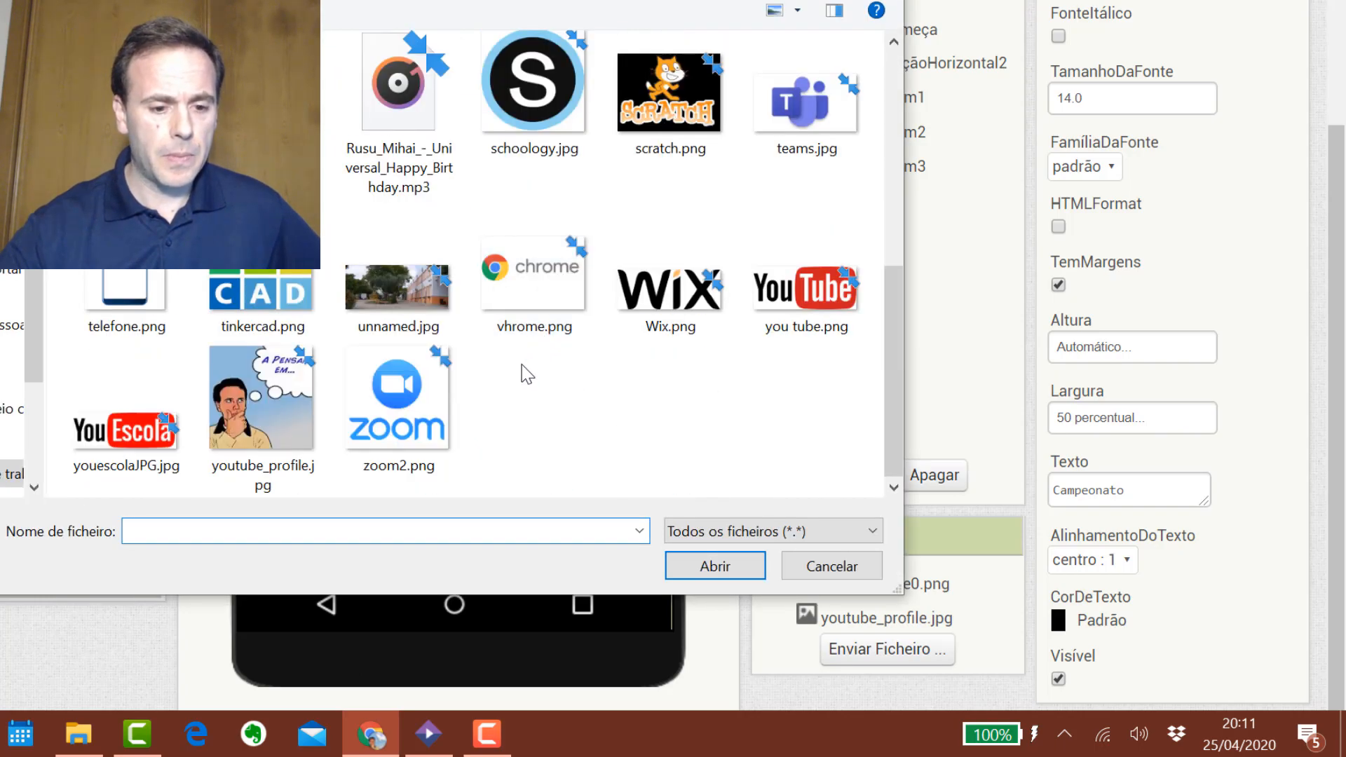
{"action": "left_click", "coordinate": [142, 435]}
{"action": "left_click", "coordinate": [713, 565]}
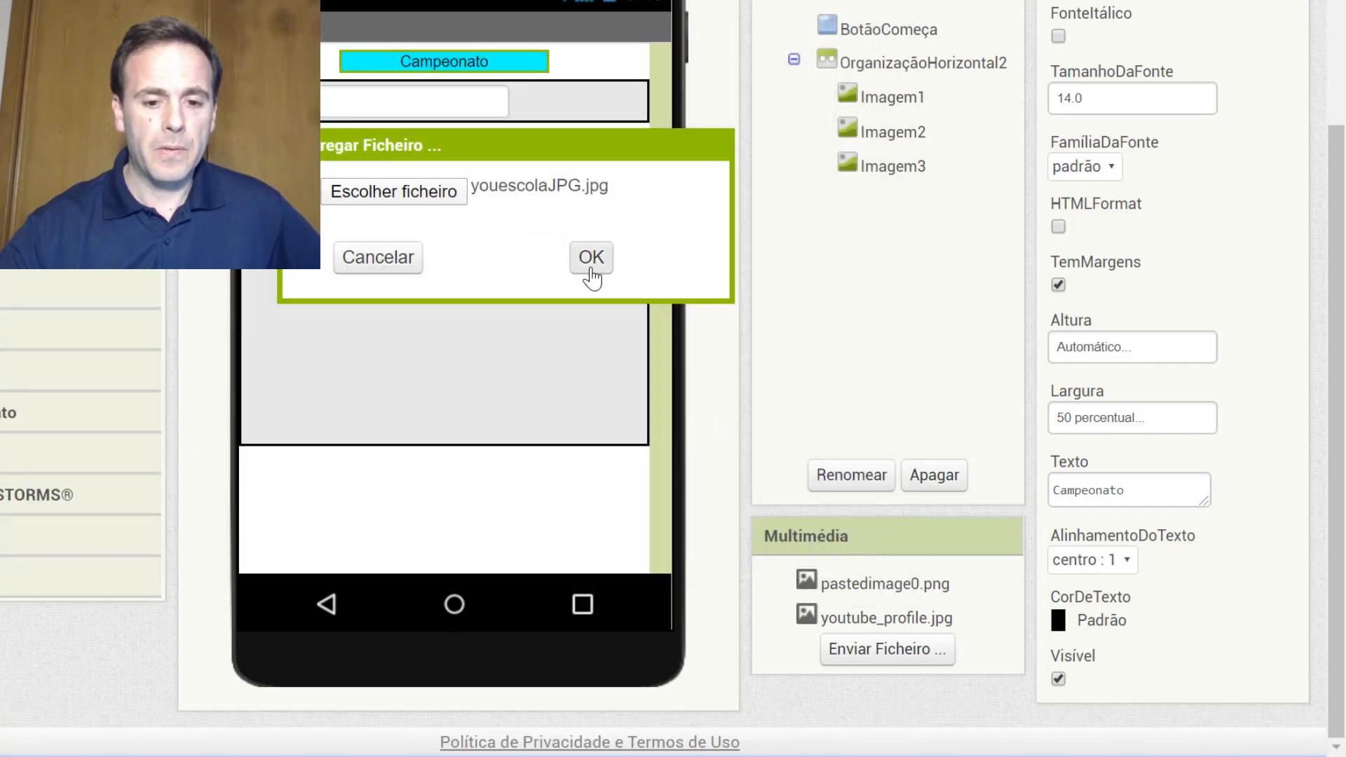
{"action": "left_click", "coordinate": [592, 259]}
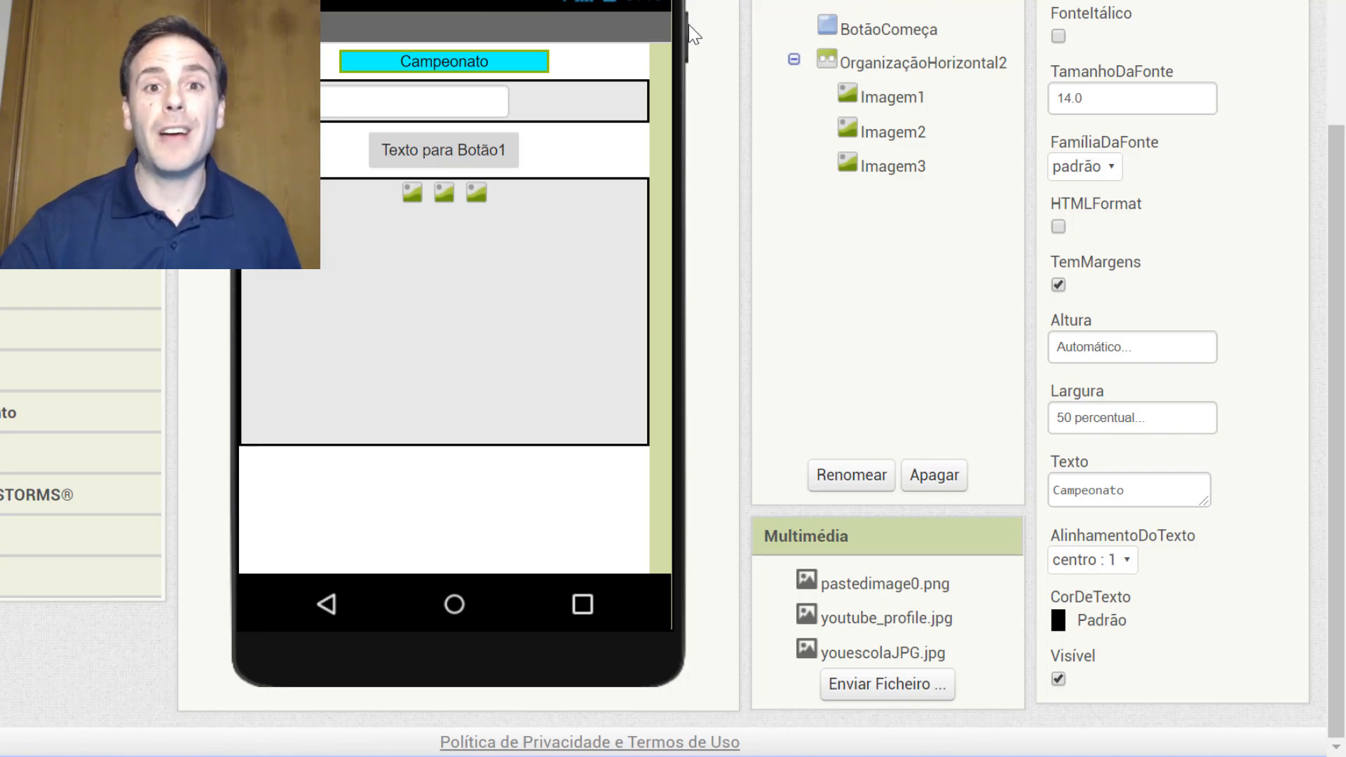
Preview the media file pastedimage0.png and close the preview.
{"action": "left_click", "coordinate": [898, 659]}
{"action": "left_click", "coordinate": [897, 624]}
{"action": "left_click", "coordinate": [911, 585]}
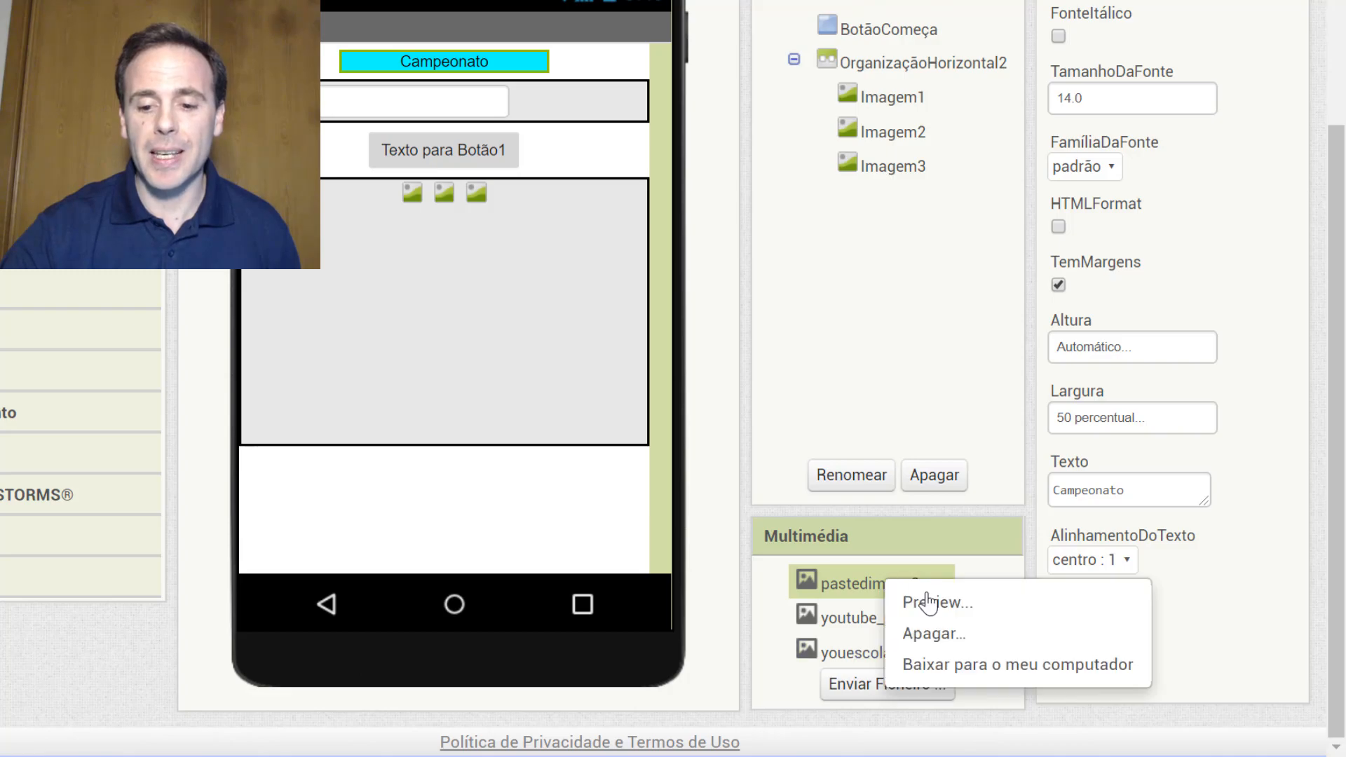
{"action": "left_click", "coordinate": [952, 607]}
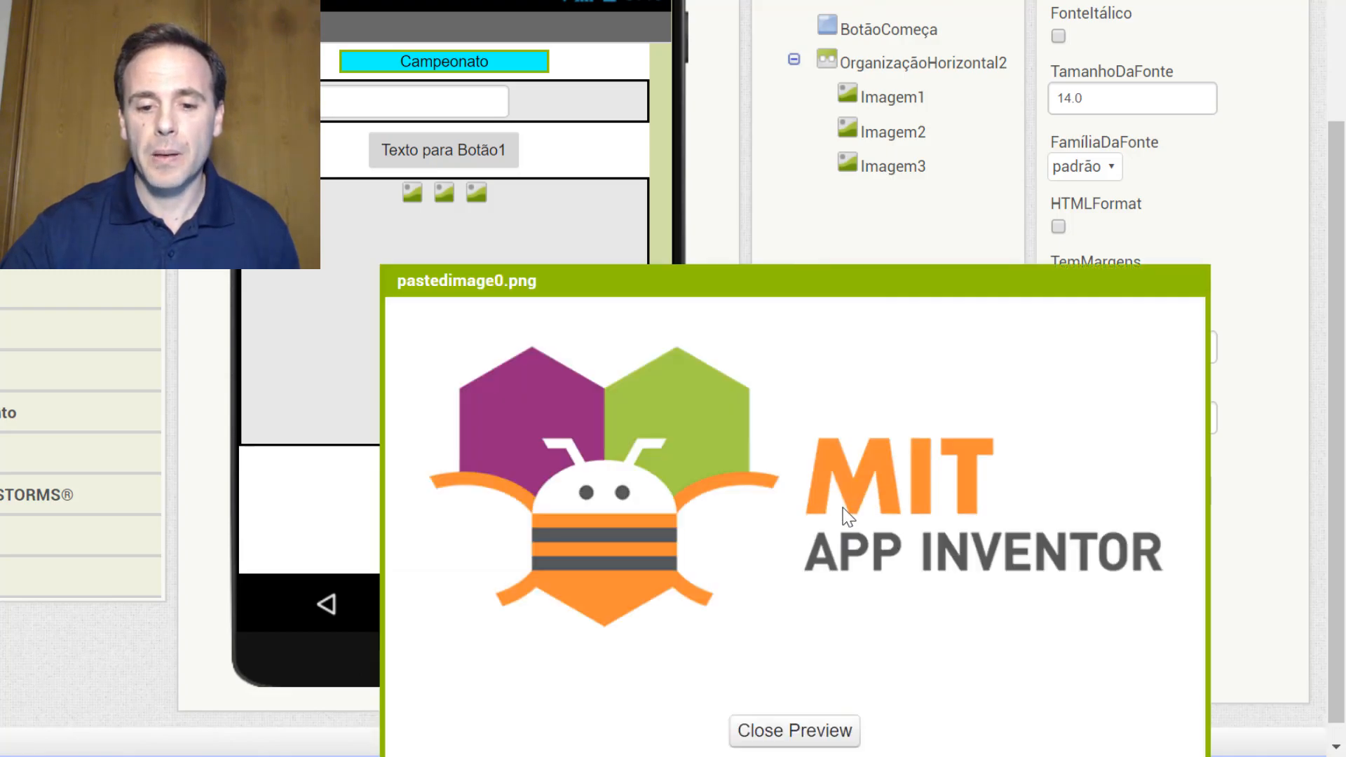
{"action": "left_click_drag", "start_coordinate": [1090, 293], "coordinate": [928, 111]}
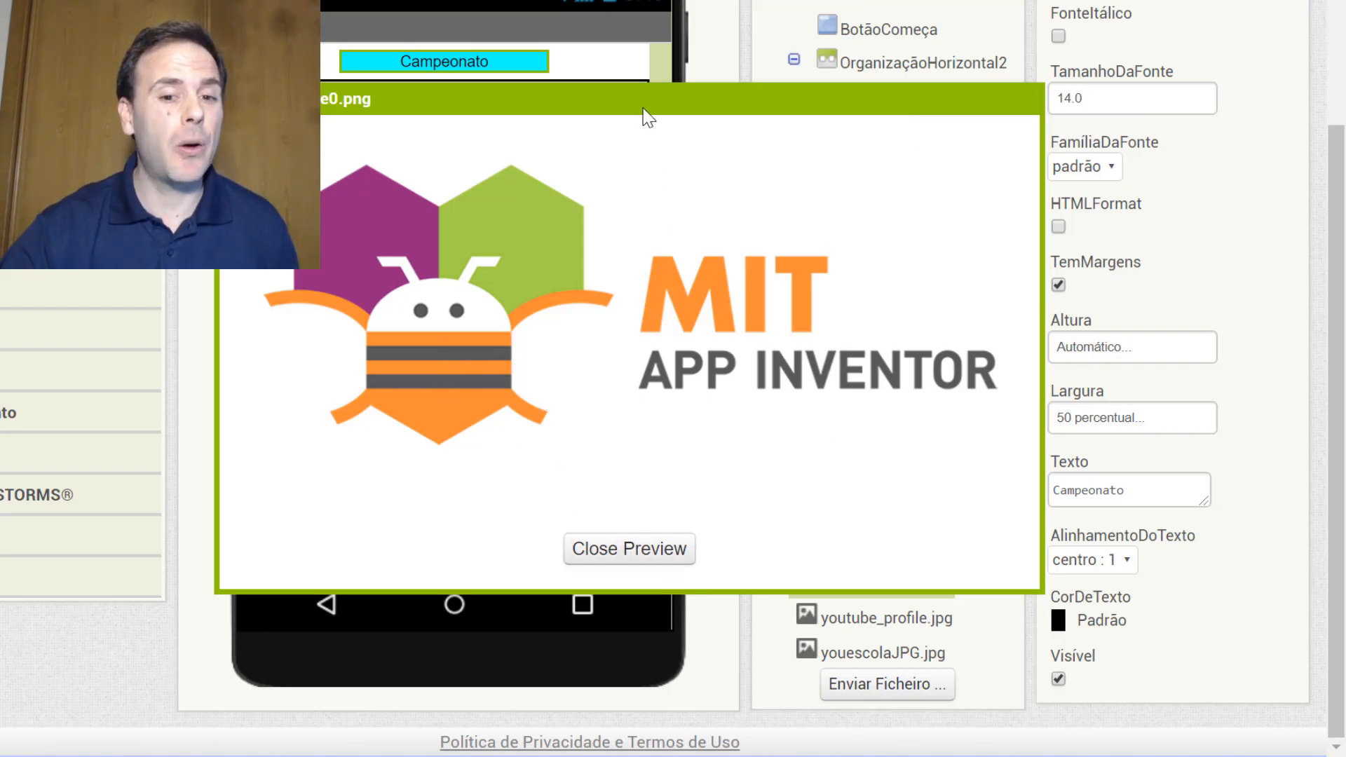
{"action": "left_click_drag", "start_coordinate": [522, 119], "coordinate": [386, 124]}
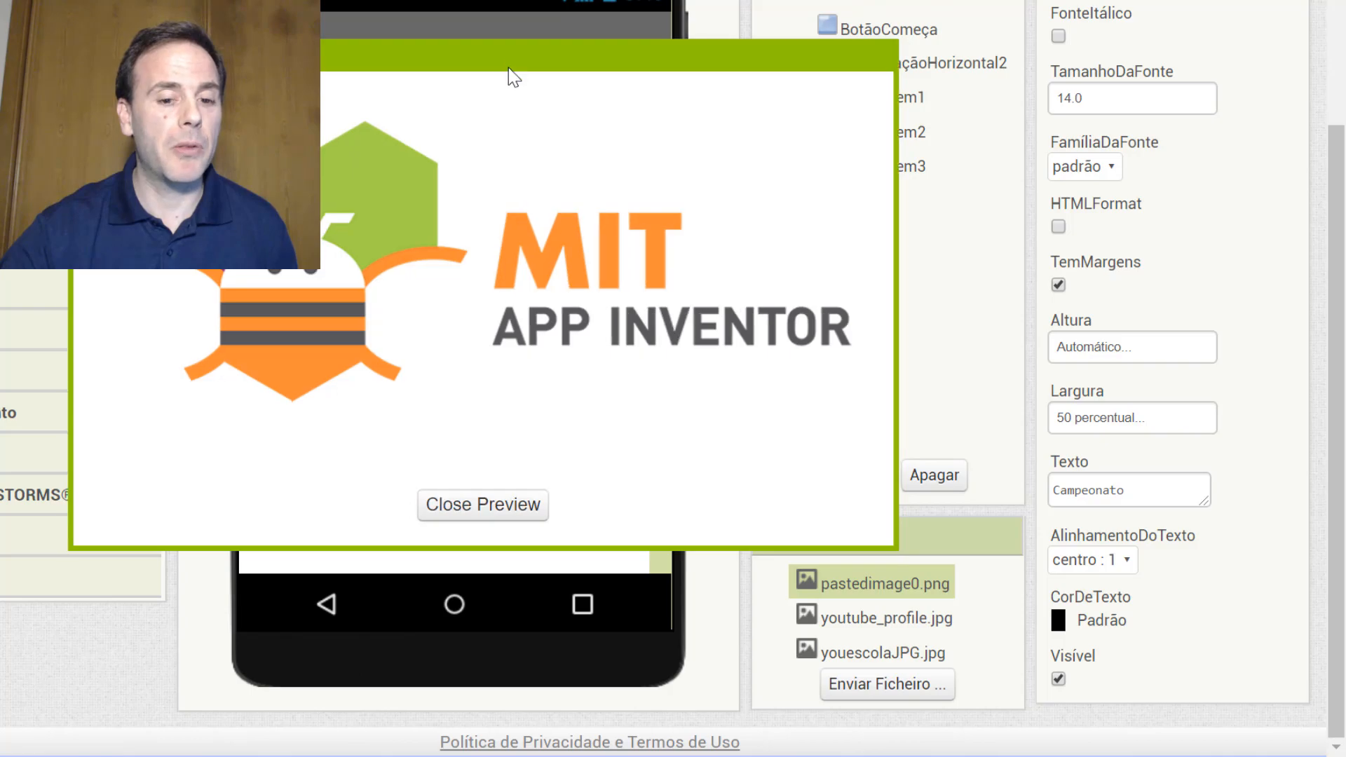
{"action": "left_click", "coordinate": [512, 506]}
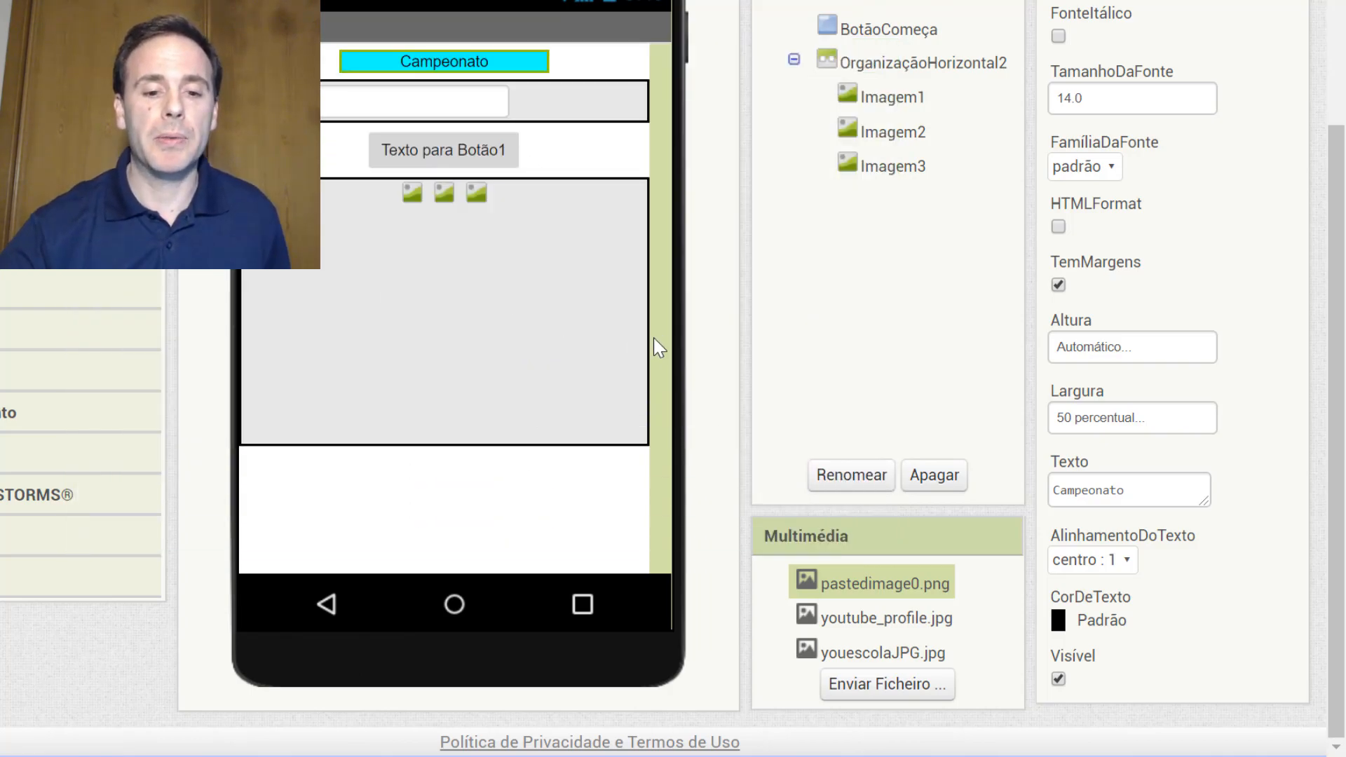
Assign pastedimage0.png as the picture of Imagem1.
{"action": "scroll", "coordinate": [589, 374], "scroll_direction": "up", "scroll_amount": 2}
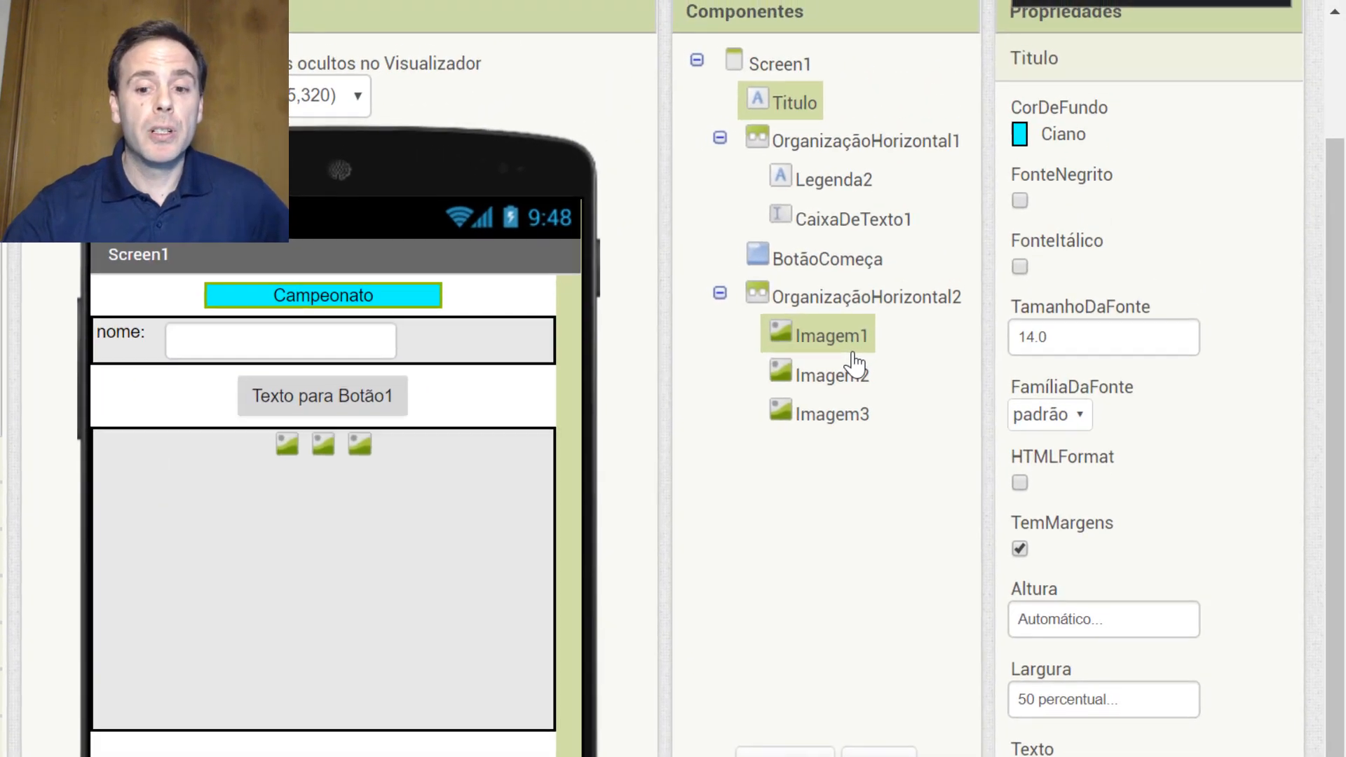
{"action": "left_click", "coordinate": [900, 213]}
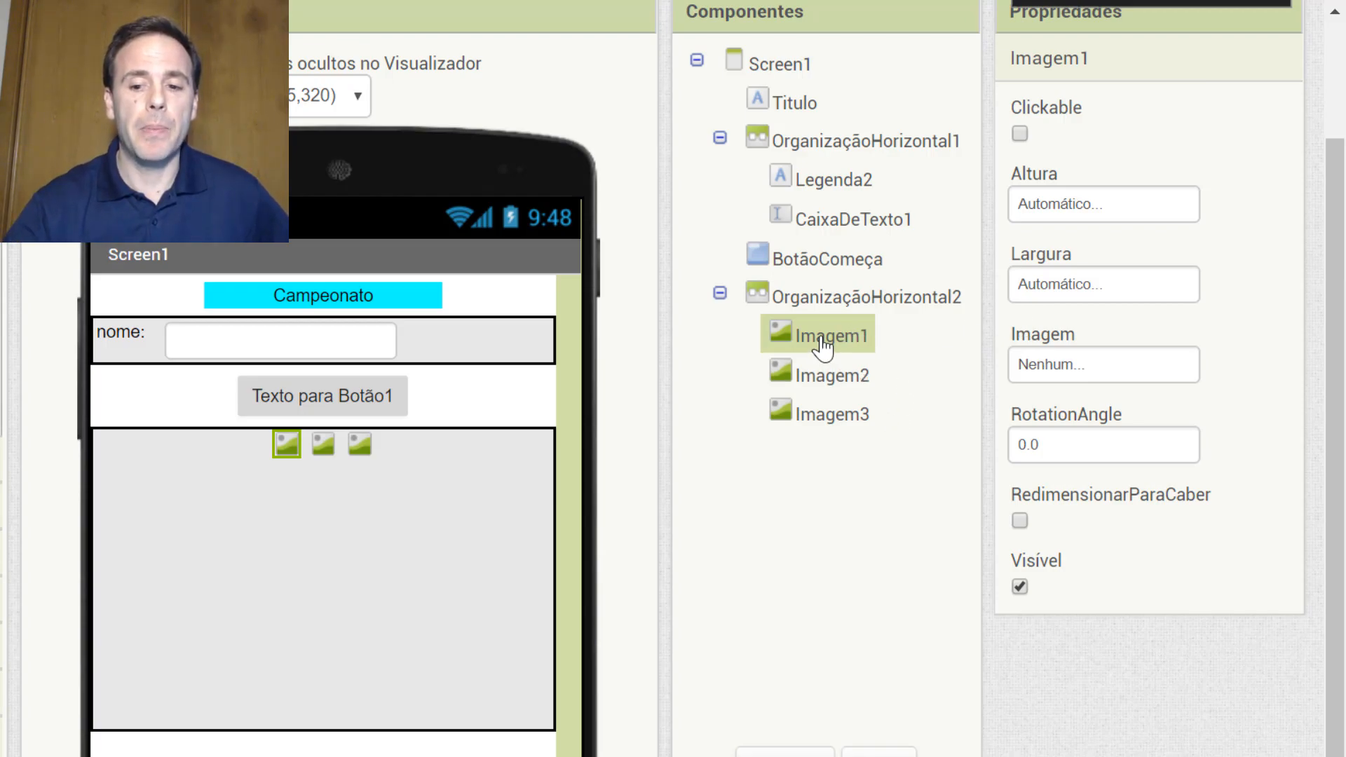
{"action": "left_click", "coordinate": [1039, 374]}
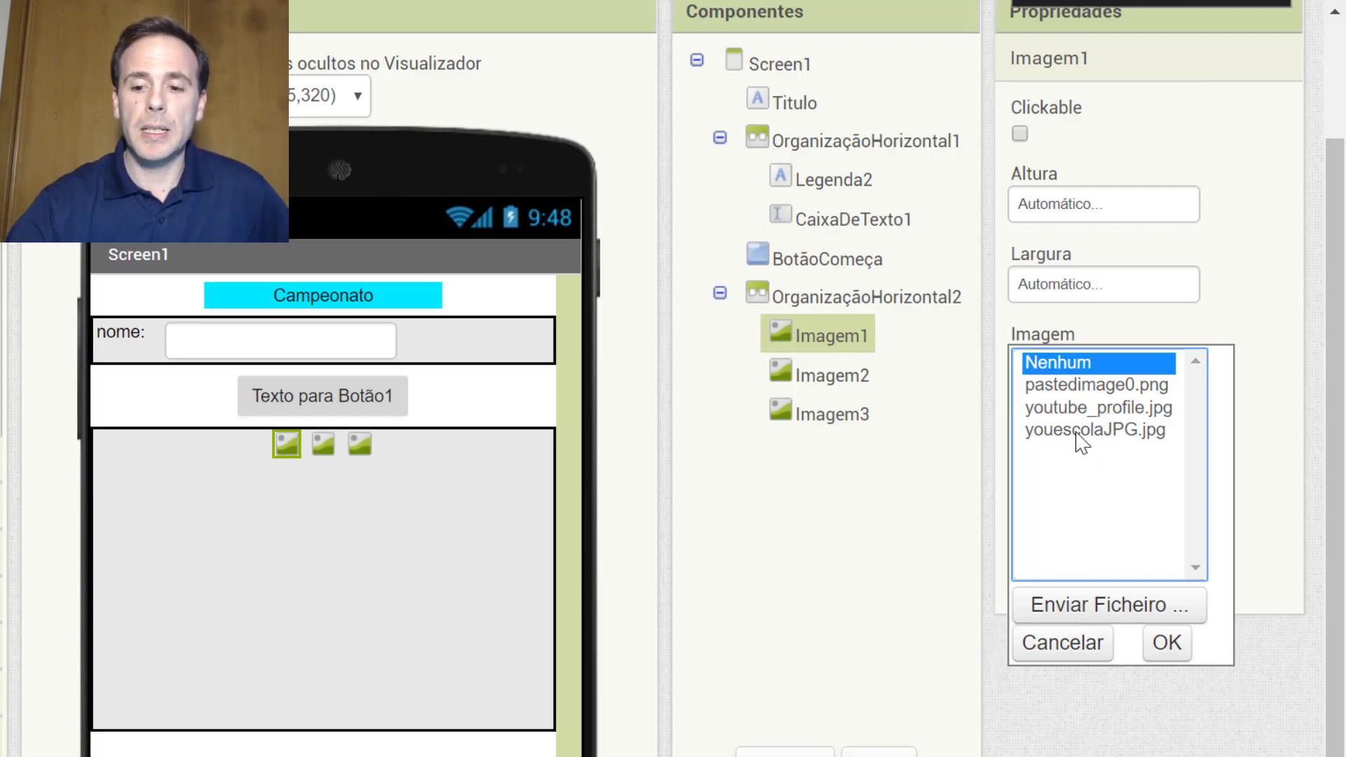
{"action": "left_click", "coordinate": [1083, 387]}
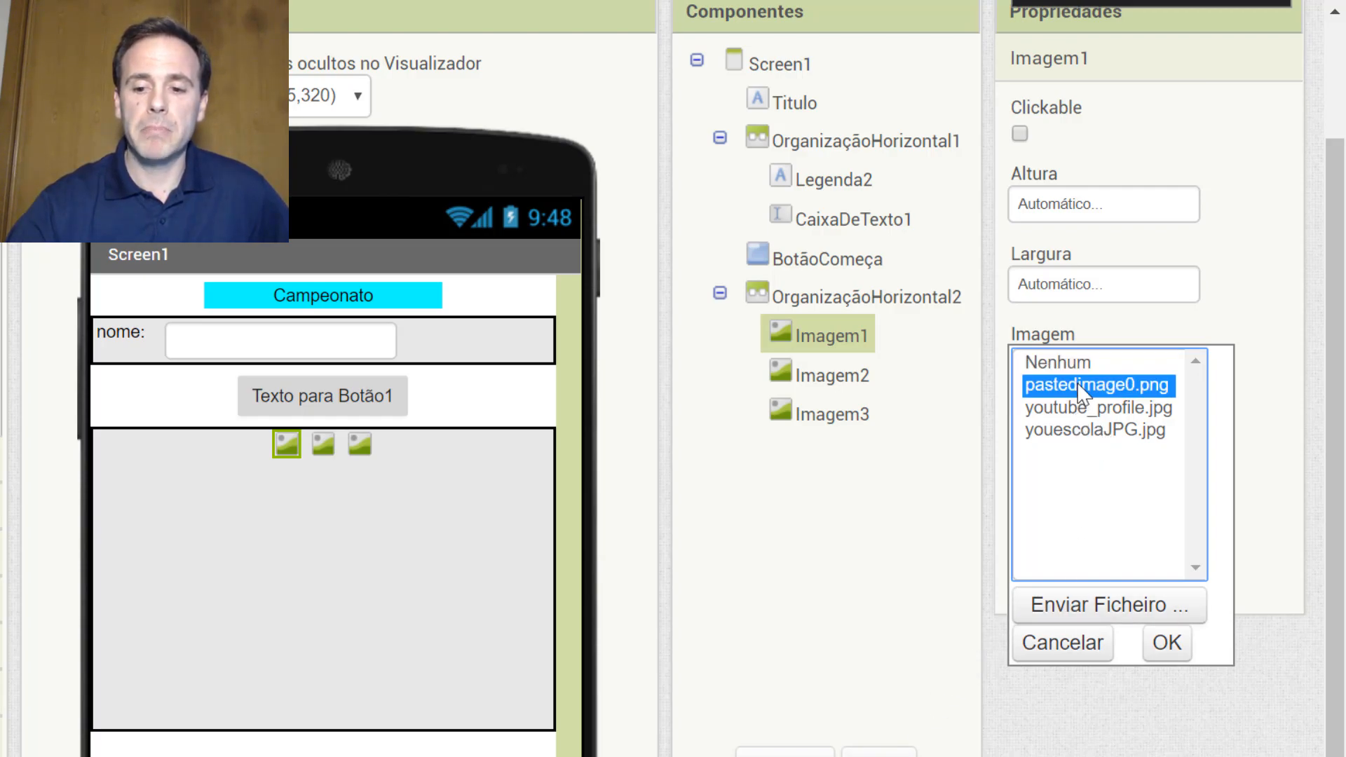
{"action": "left_click", "coordinate": [1165, 649]}
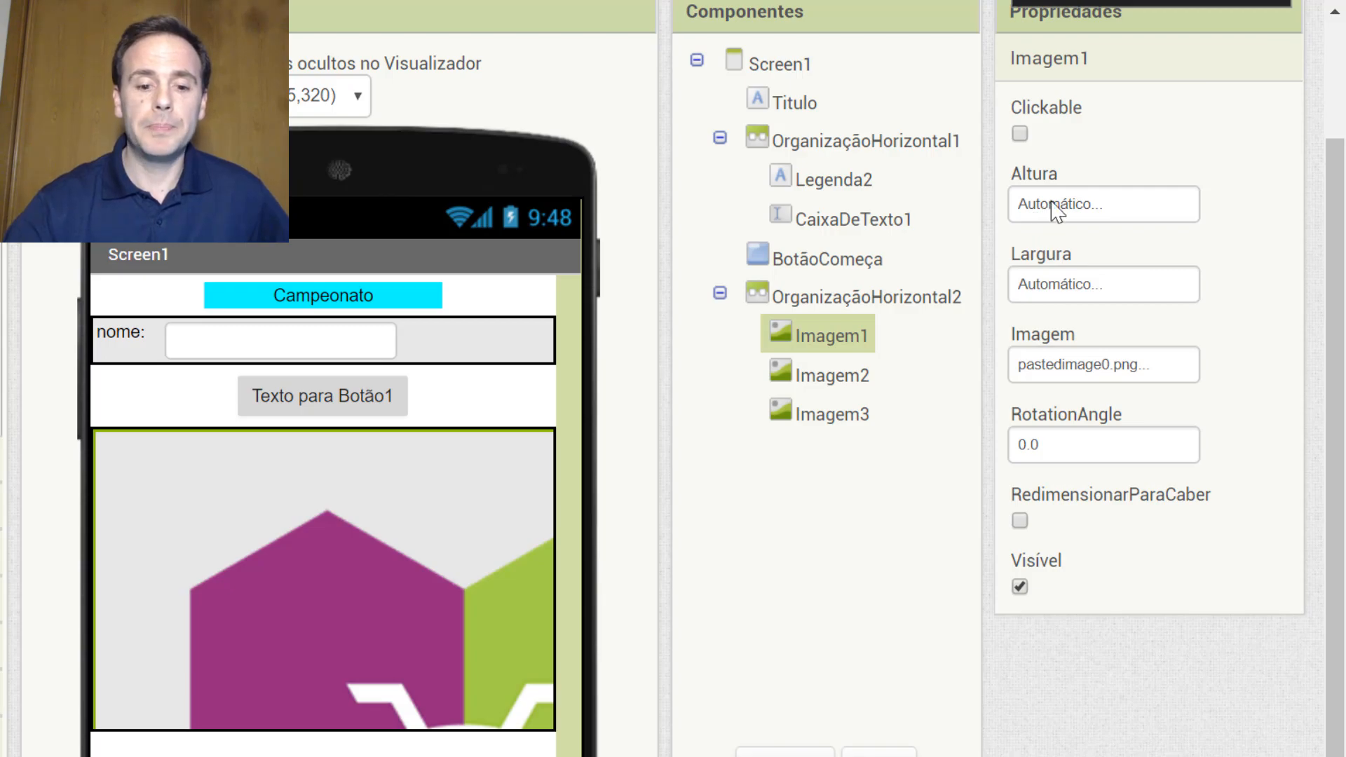
Set Imagem1's width to 25 percent and its height to 30 percent.
{"action": "left_click", "coordinate": [1058, 287]}
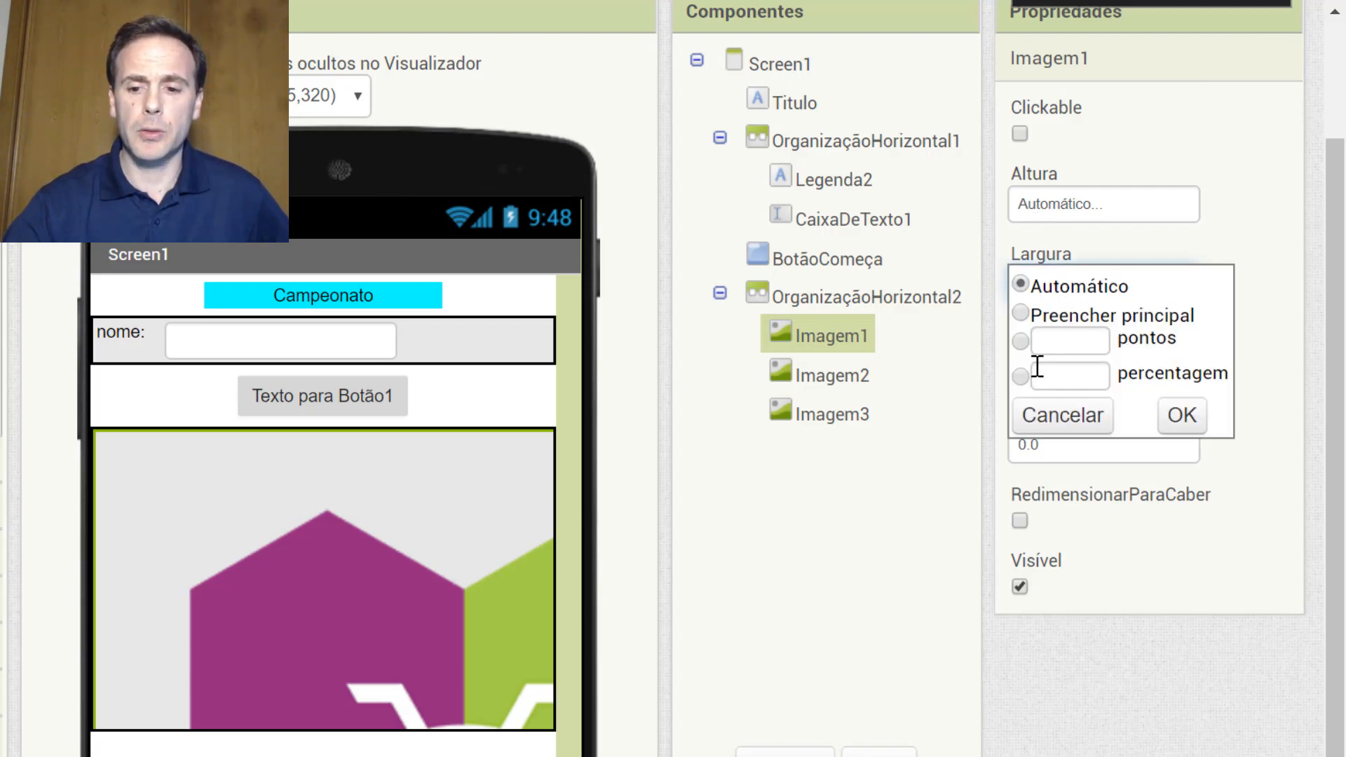
{"action": "left_click", "coordinate": [1037, 376]}
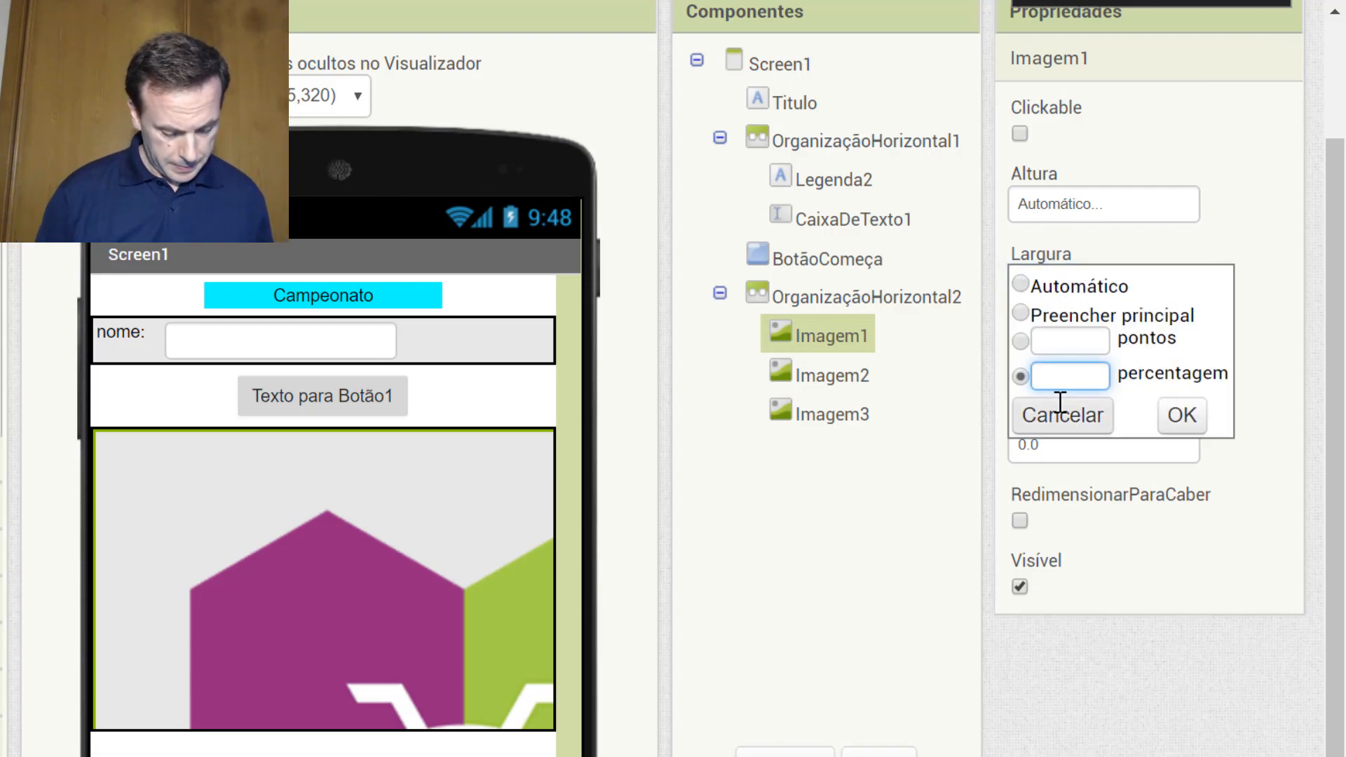
{"action": "type", "text": "25"}
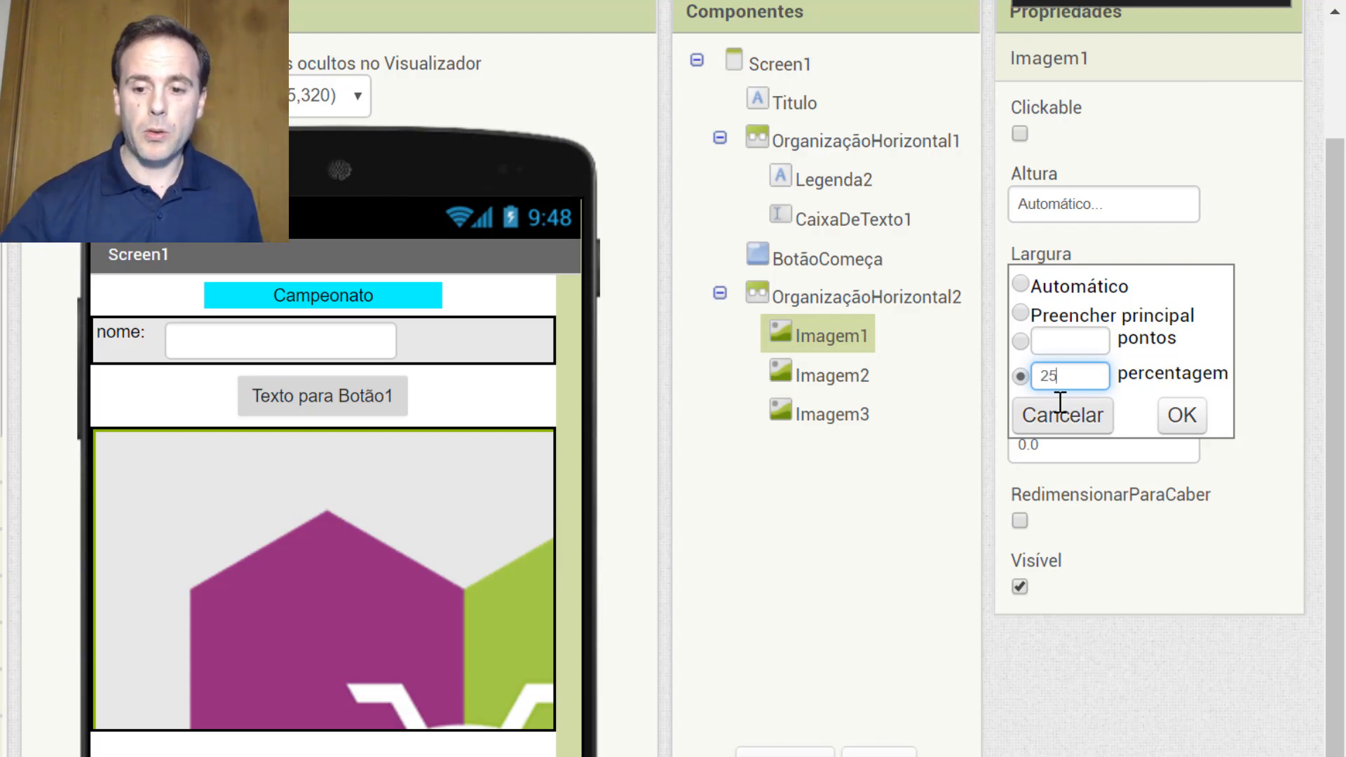
{"action": "left_click", "coordinate": [1184, 415]}
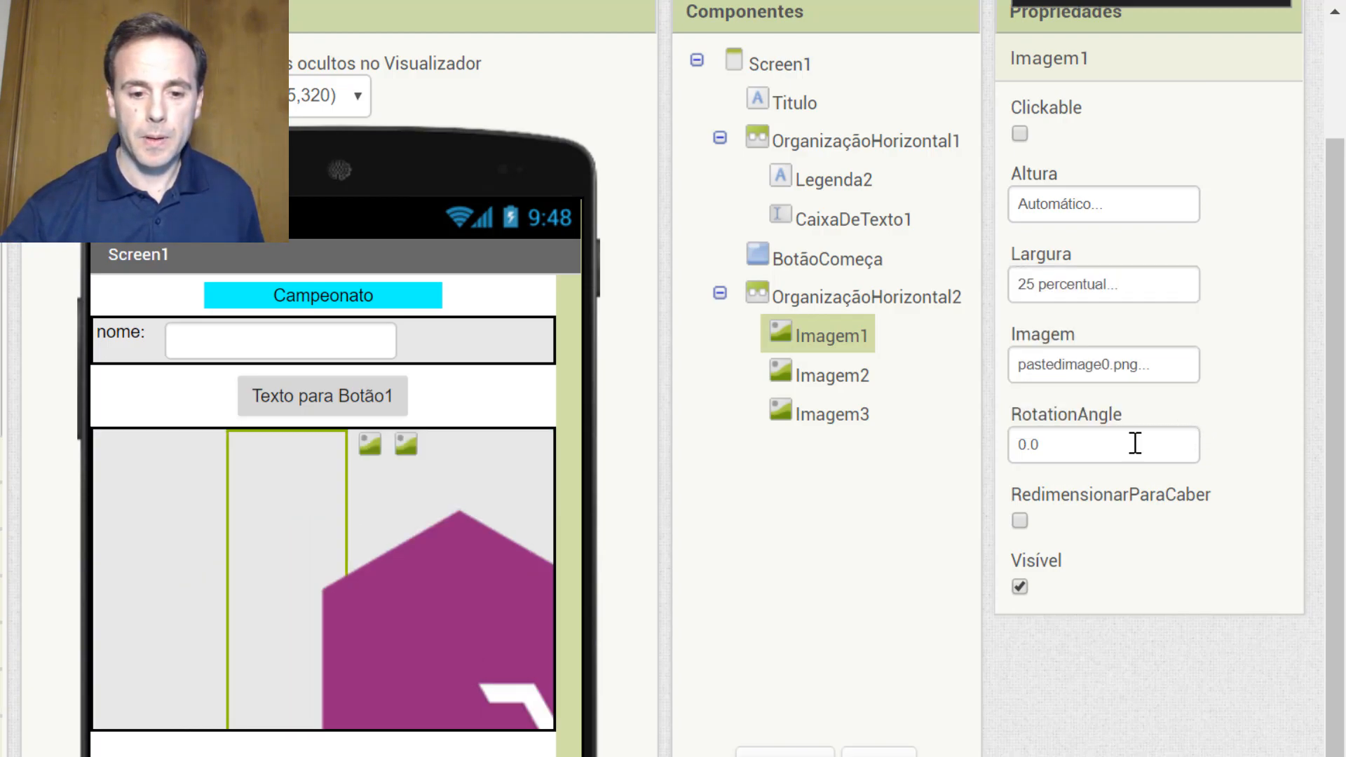
{"action": "left_click", "coordinate": [1087, 204]}
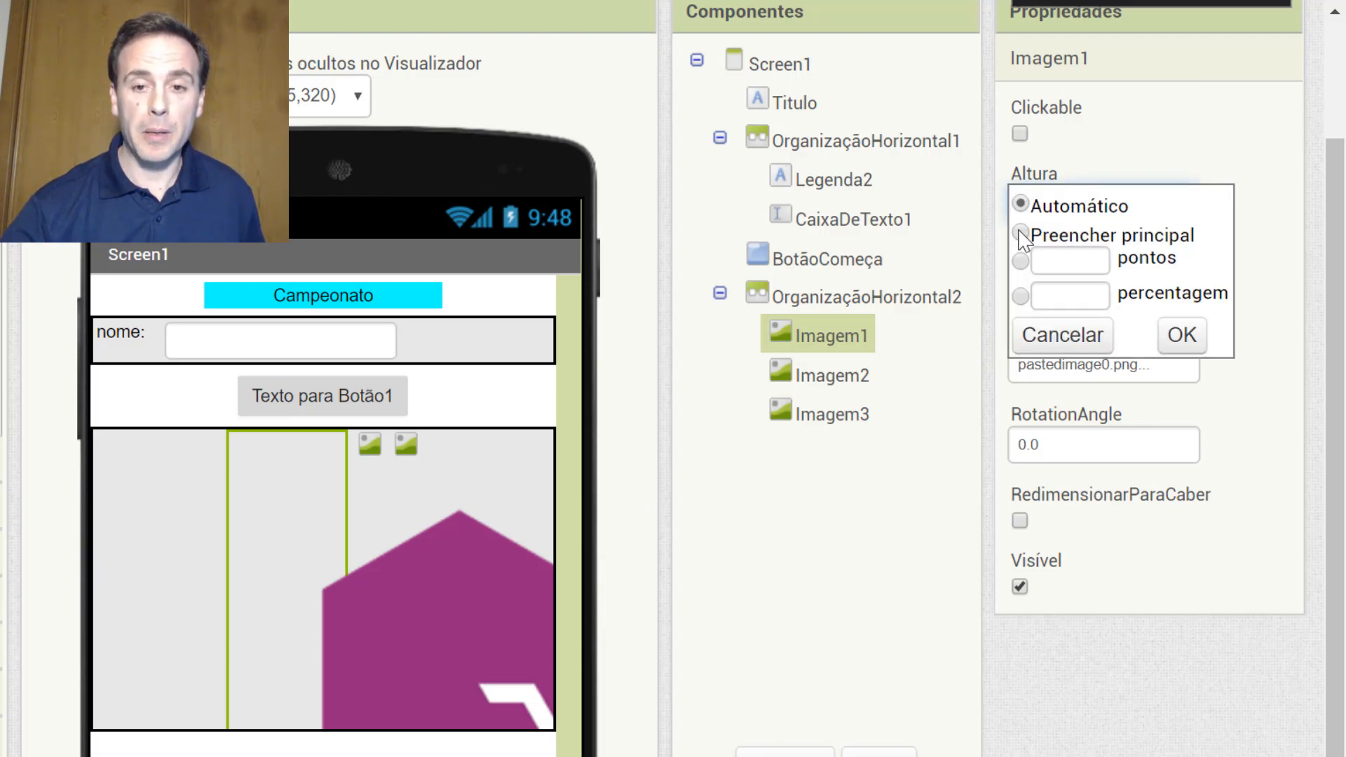
{"action": "left_click", "coordinate": [1072, 297]}
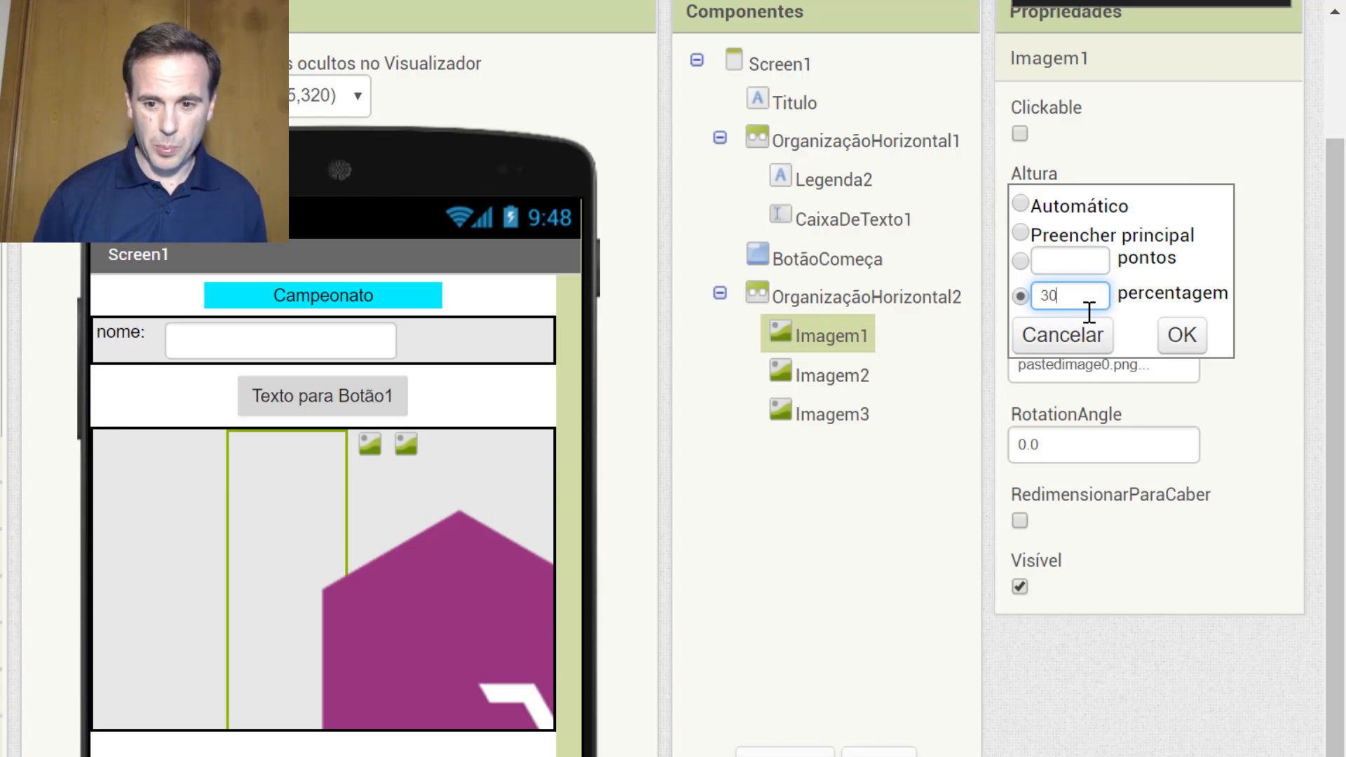
{"action": "left_click", "coordinate": [1180, 337]}
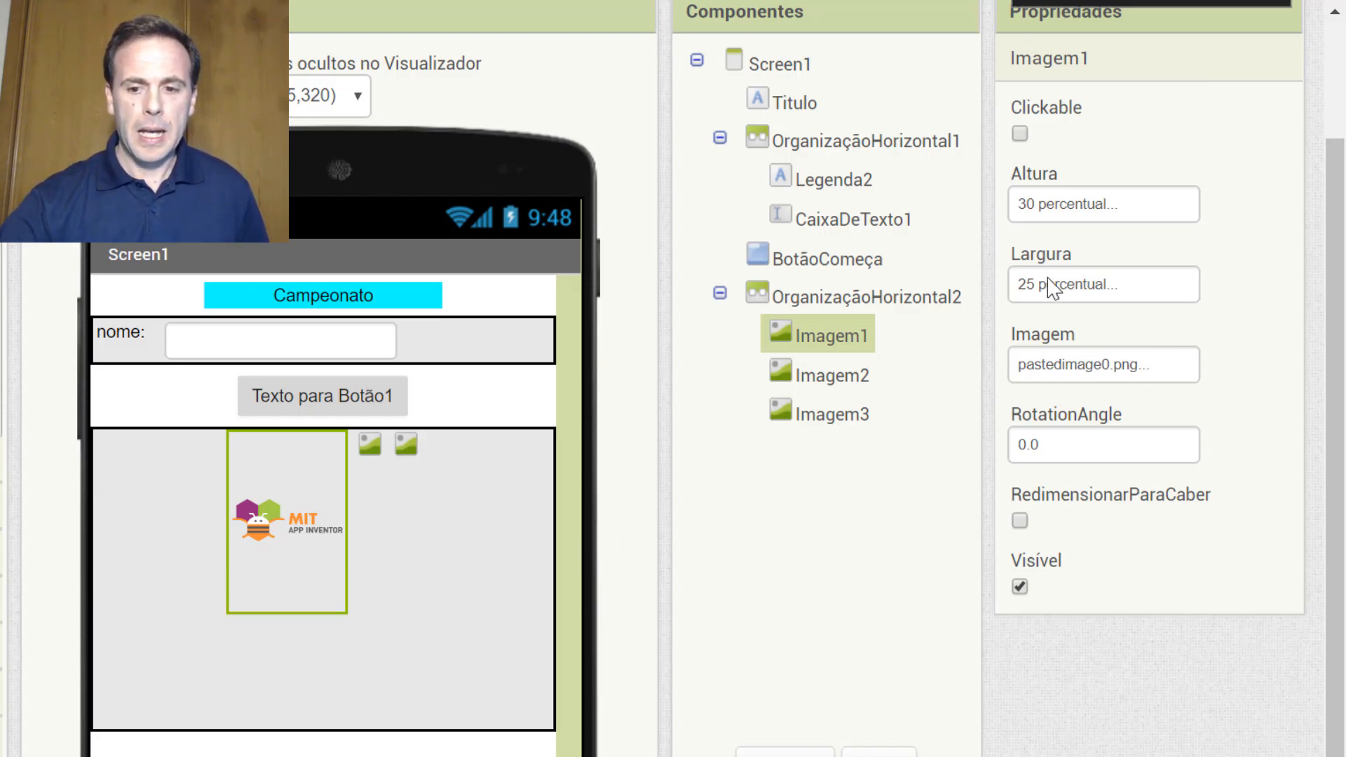
Set Imagem1's height to 200 pixels instead of a percentage.
{"action": "left_click", "coordinate": [1057, 216]}
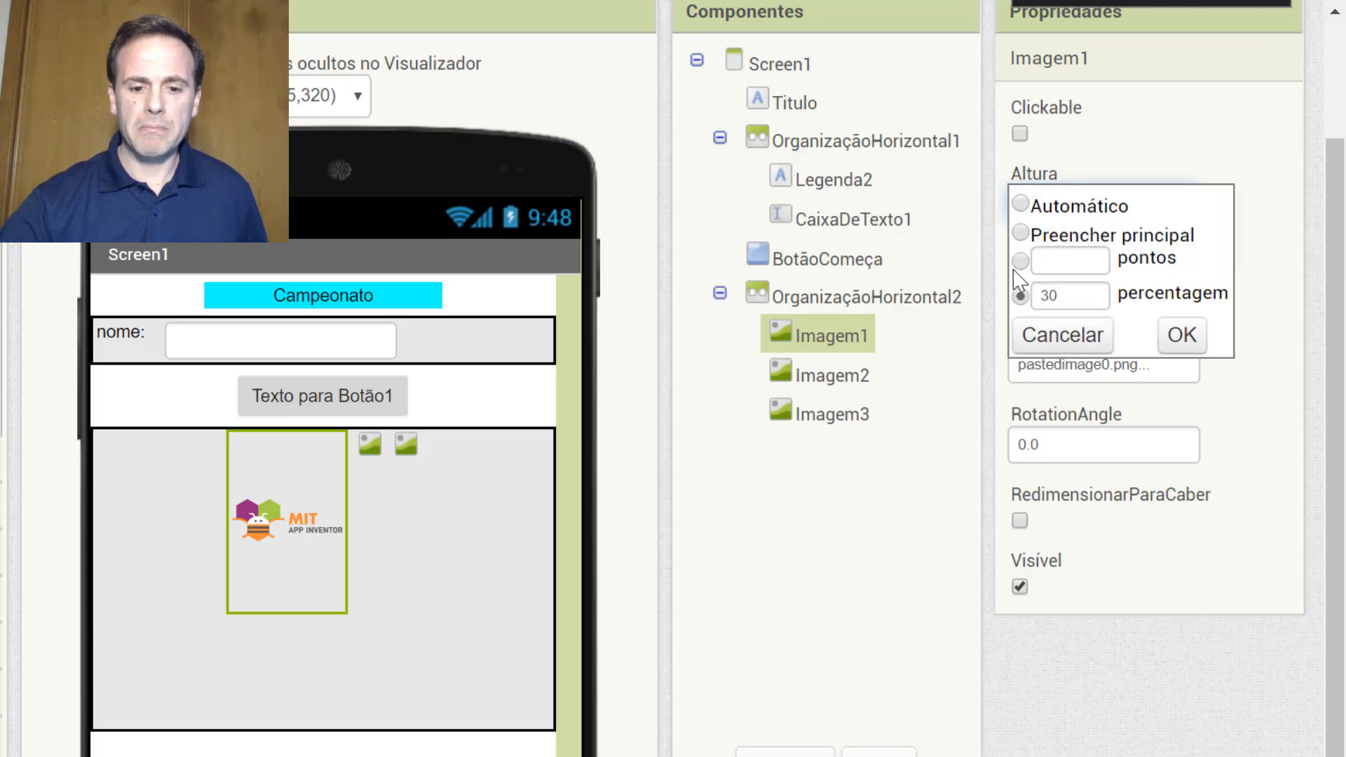
{"action": "left_click", "coordinate": [1020, 261]}
{"action": "left_click", "coordinate": [1065, 259]}
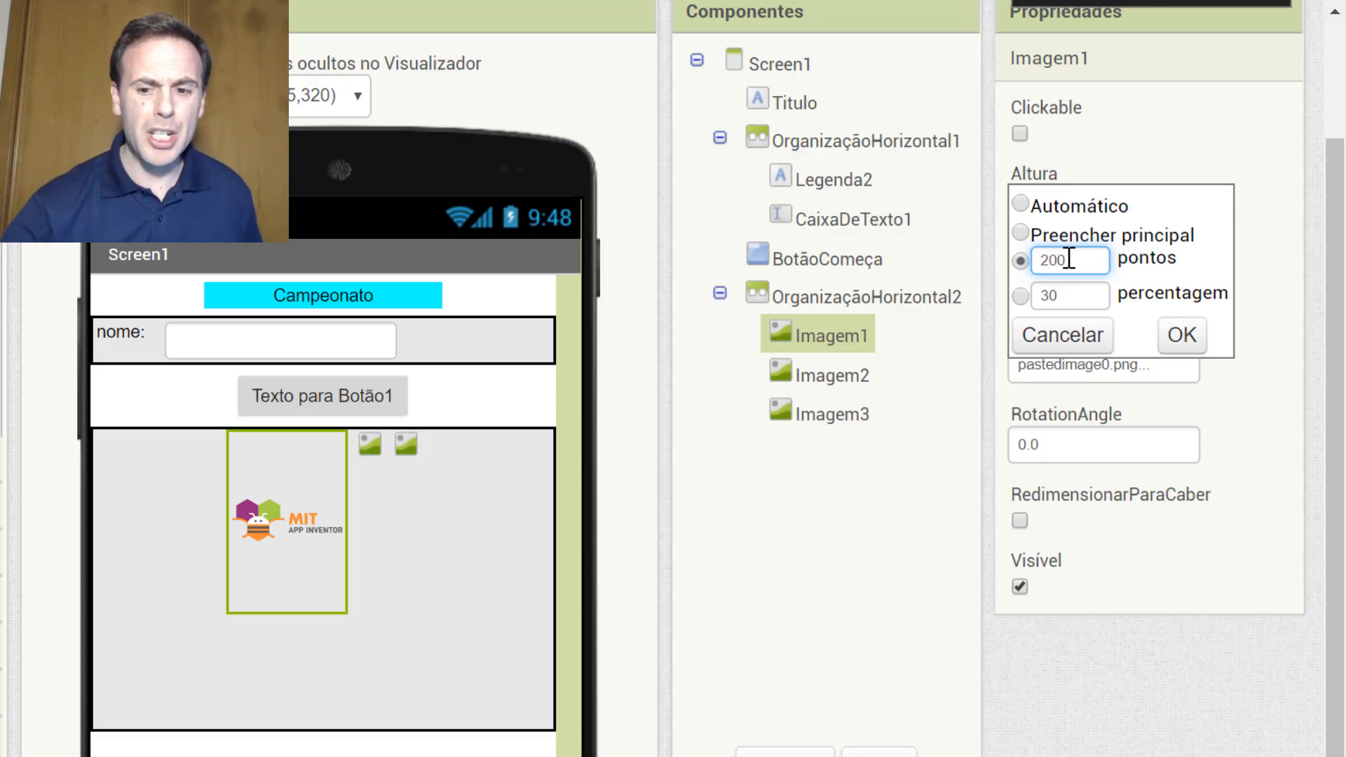
{"action": "left_click", "coordinate": [1181, 337]}
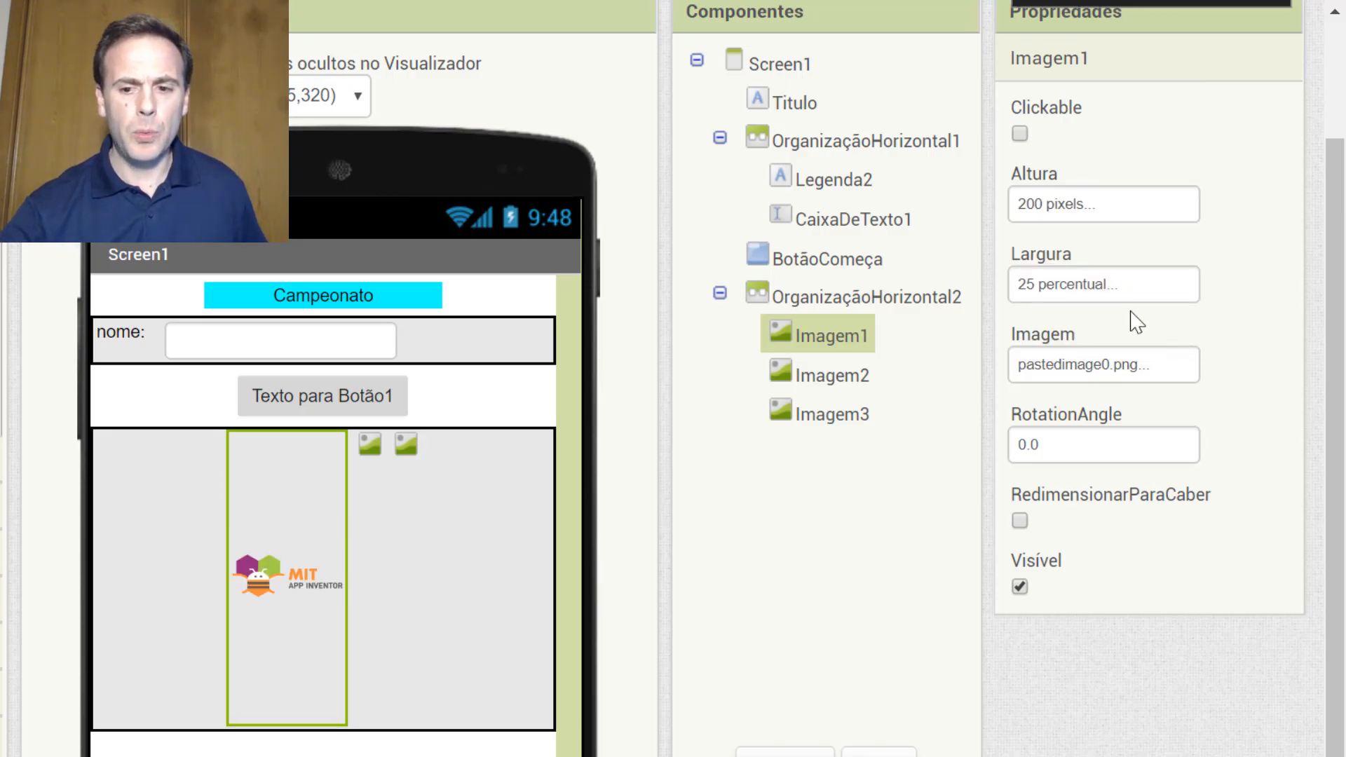
Set Imagem1's height to 50 pixels.
{"action": "left_click", "coordinate": [1048, 204]}
{"action": "double_click", "coordinate": [1074, 259]}
{"action": "type", "text": "50"}
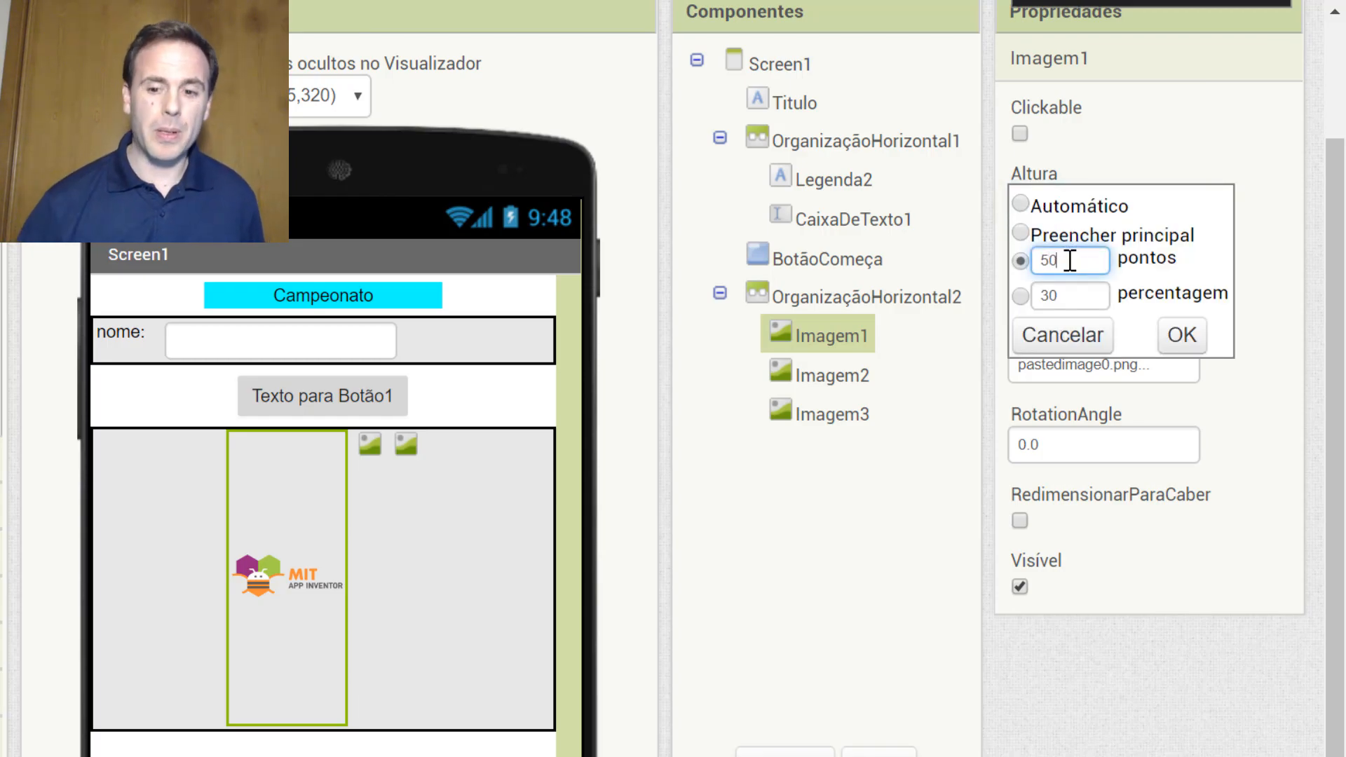
{"action": "left_click", "coordinate": [1185, 337]}
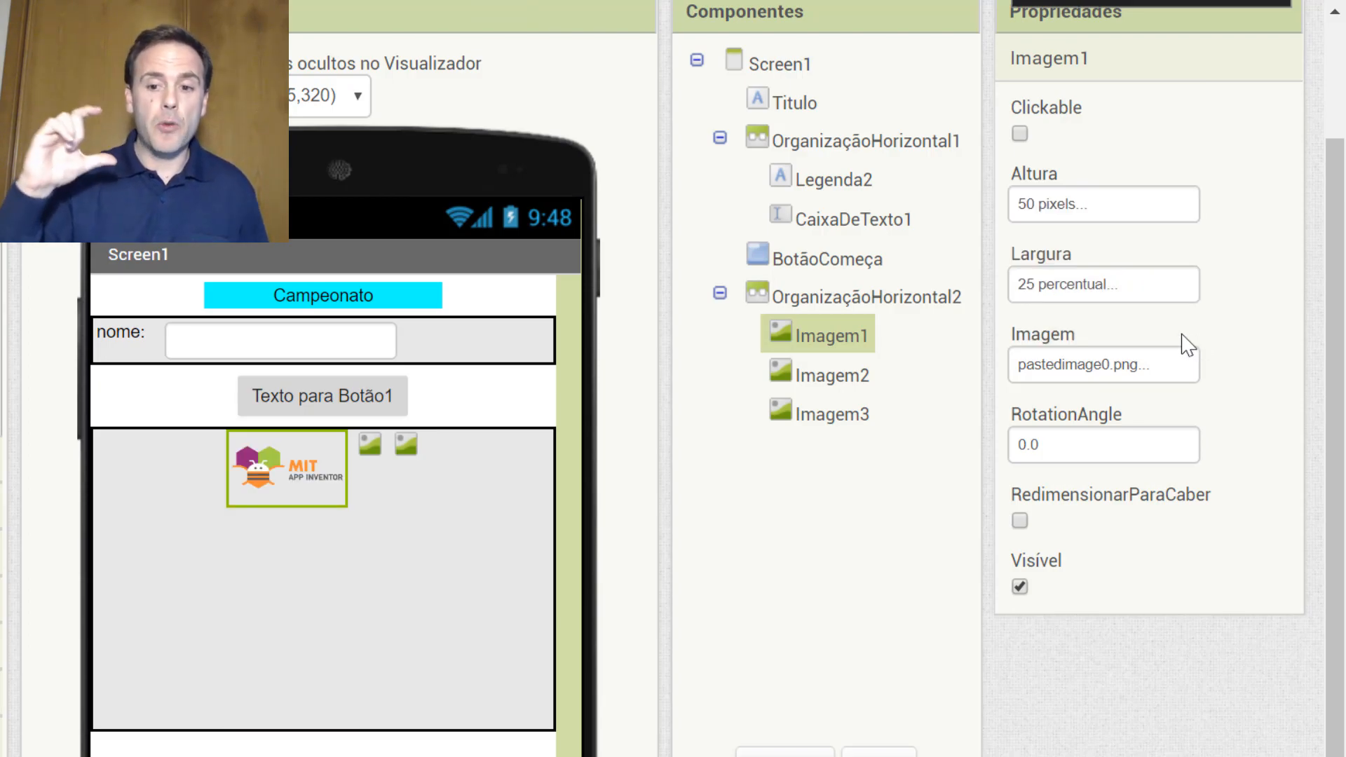
Assign youtube_profile.jpg as the picture of Imagem2.
{"action": "left_click", "coordinate": [374, 445]}
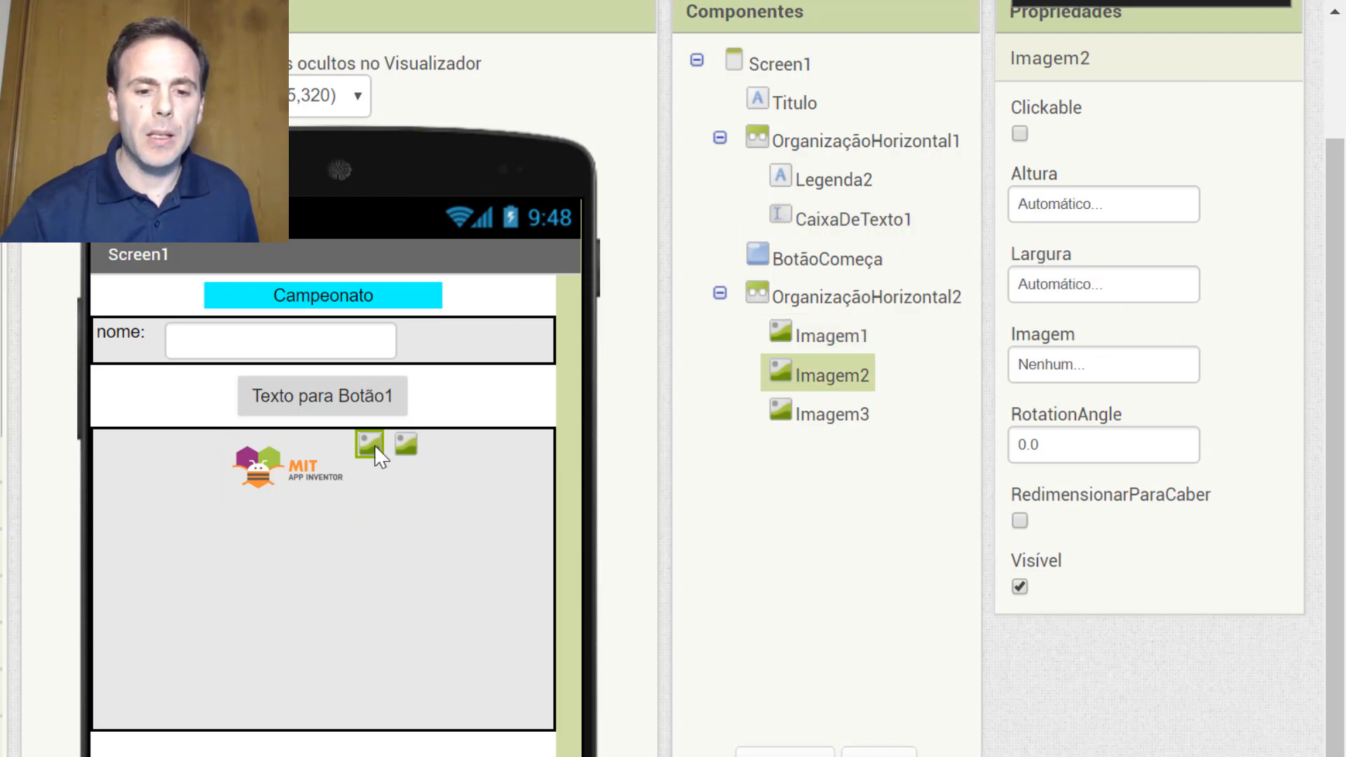
{"action": "left_click", "coordinate": [1095, 367]}
{"action": "left_click", "coordinate": [1090, 410]}
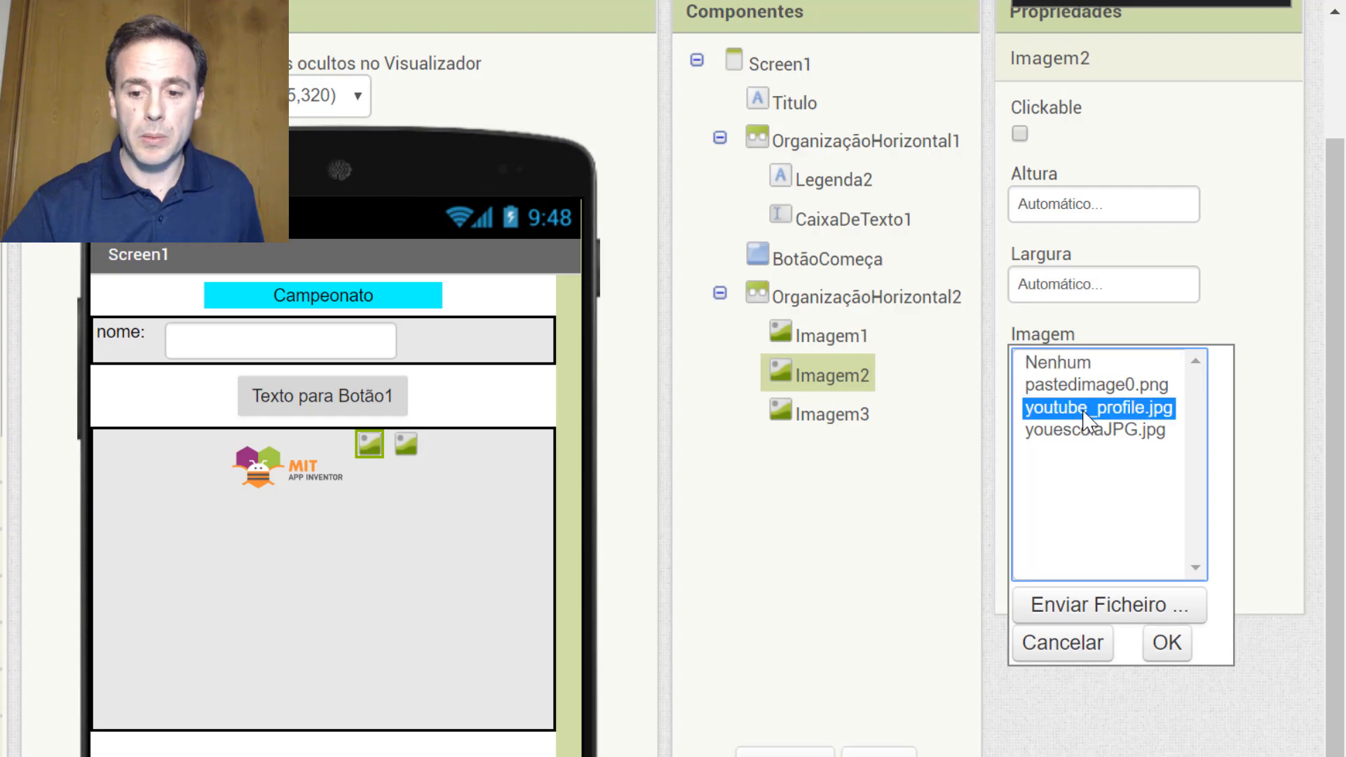
{"action": "left_click", "coordinate": [1166, 643]}
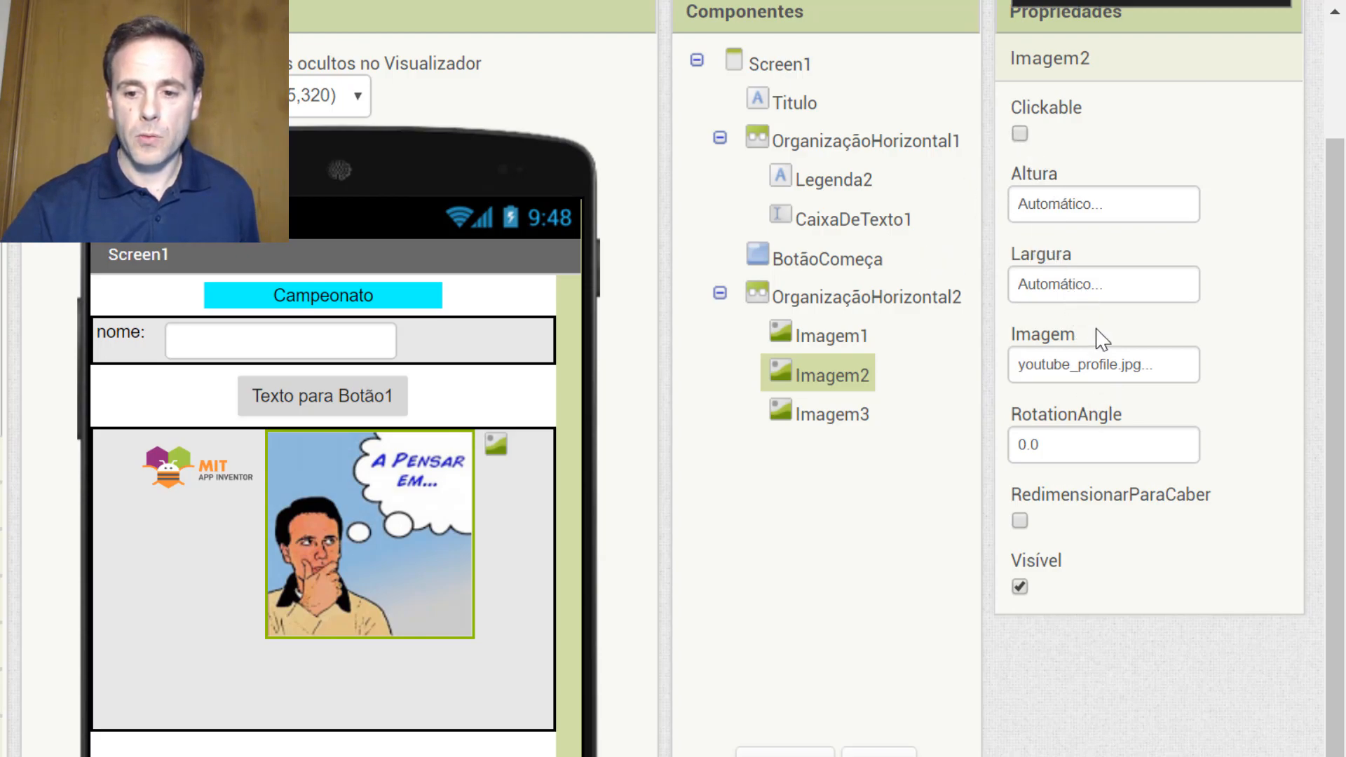
Set both the height and the width of Imagem2 to 50 pixels.
{"action": "left_click", "coordinate": [1072, 205]}
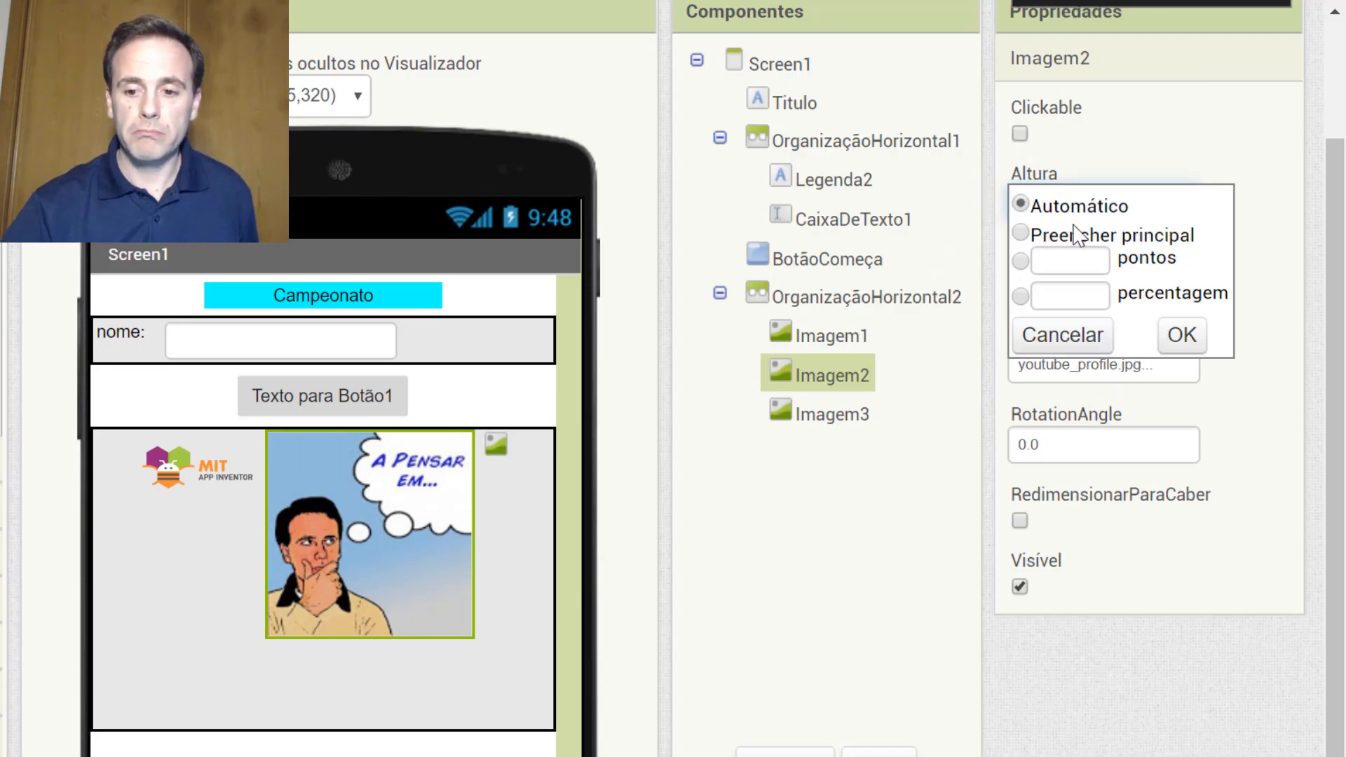
{"action": "left_click", "coordinate": [1085, 259]}
{"action": "type", "text": "50"}
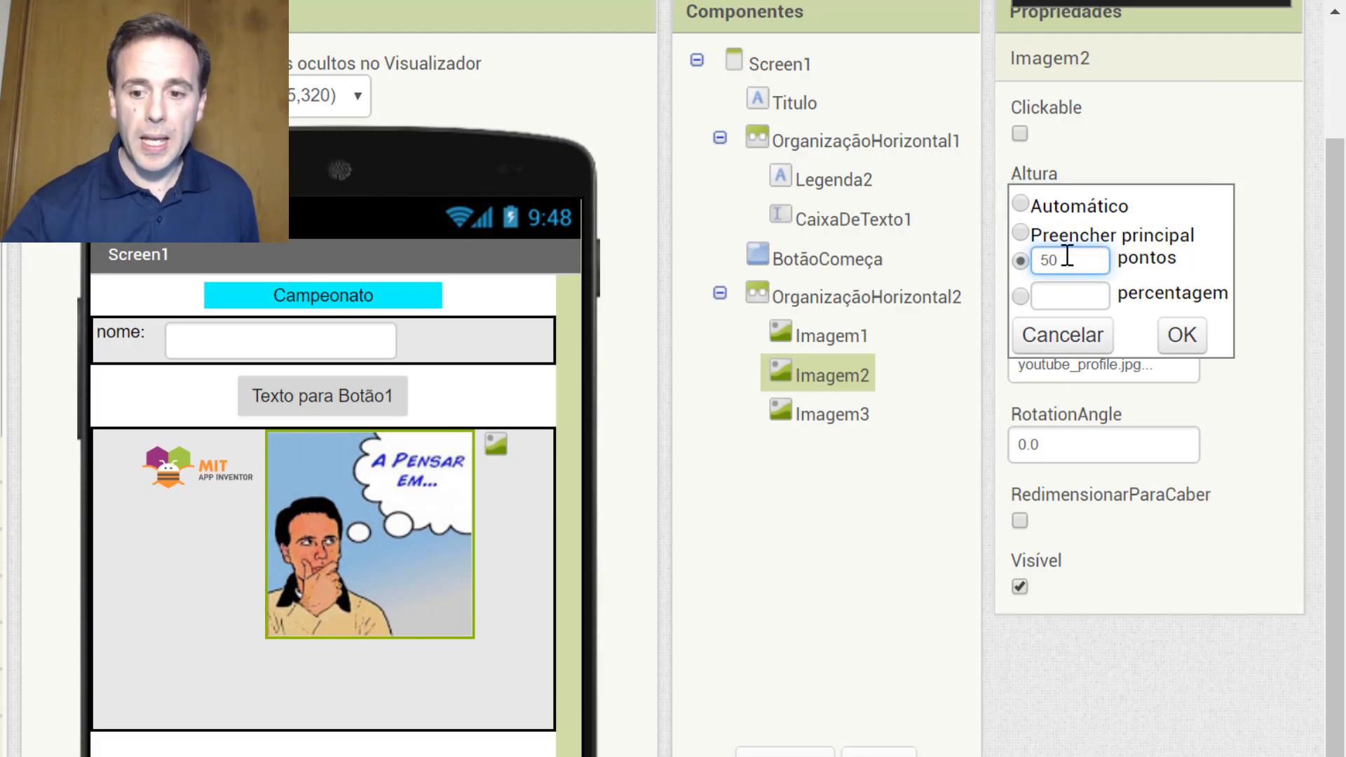
{"action": "left_click", "coordinate": [1184, 335]}
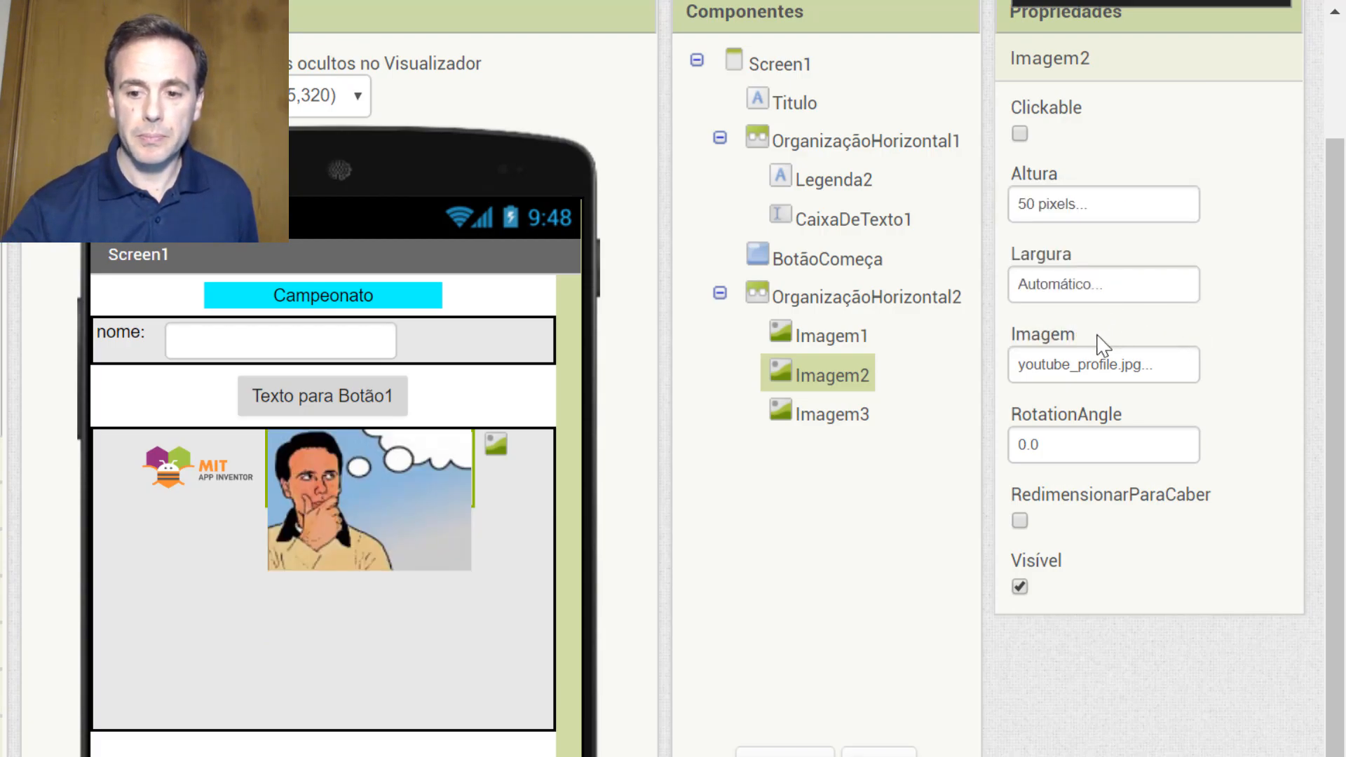
{"action": "left_click", "coordinate": [1069, 295]}
{"action": "left_click", "coordinate": [1073, 340]}
{"action": "type", "text": "50"}
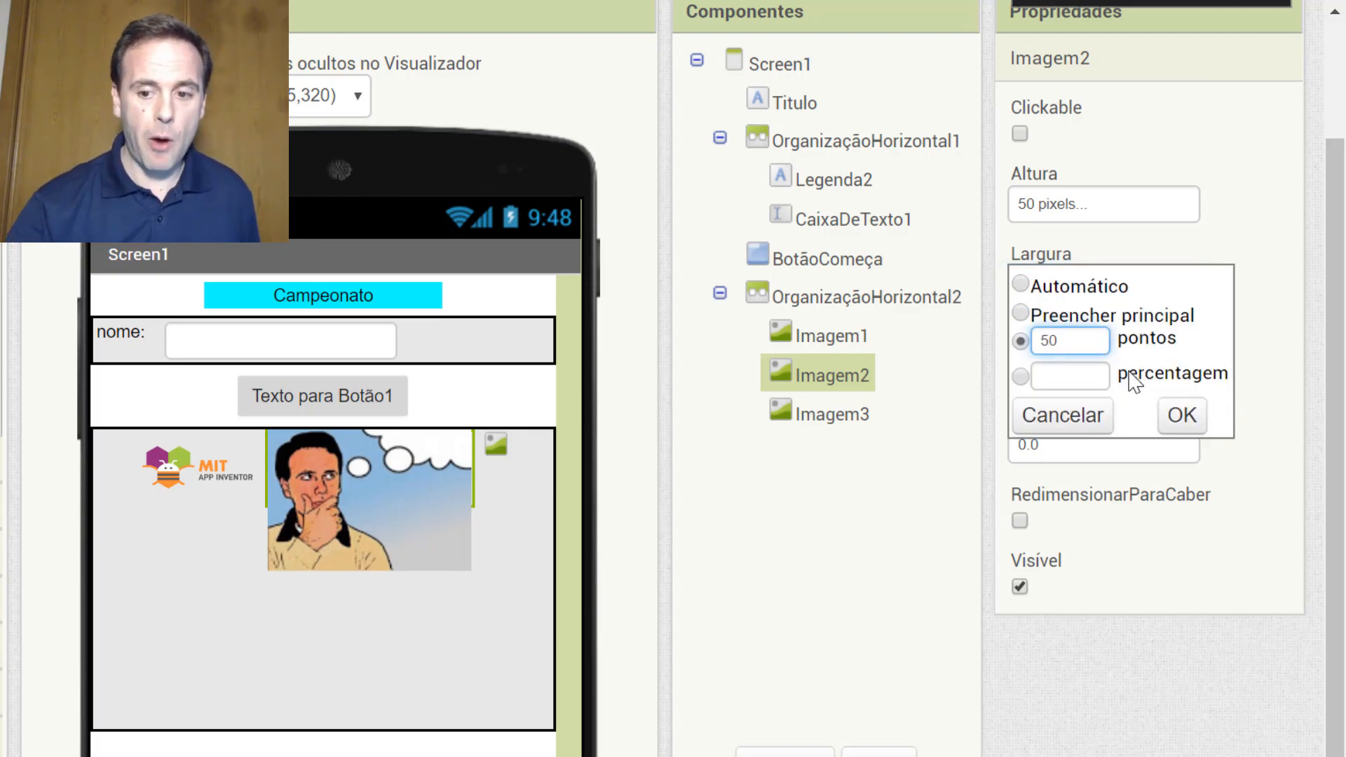
{"action": "left_click", "coordinate": [1182, 414]}
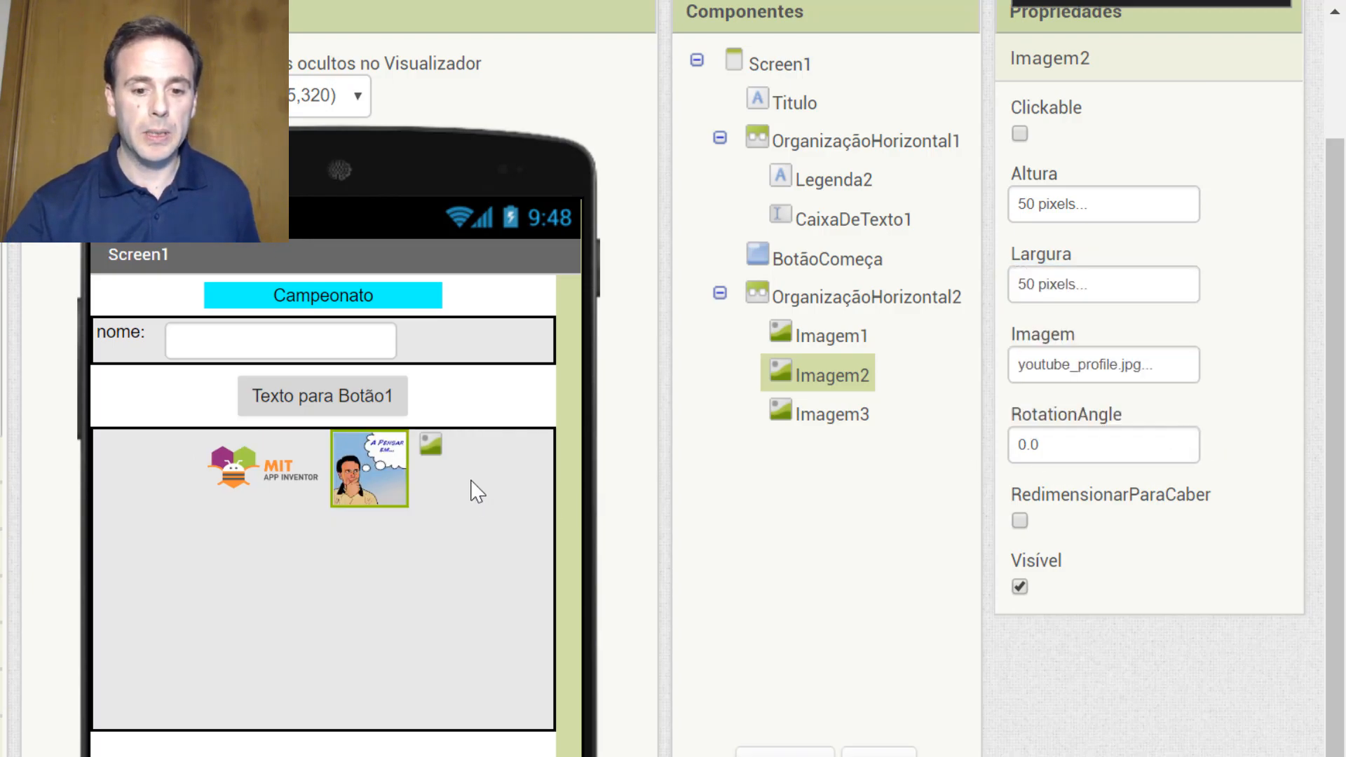
Set youescolaJPG.jpg as the background image of Screen1.
{"action": "left_click", "coordinate": [437, 453]}
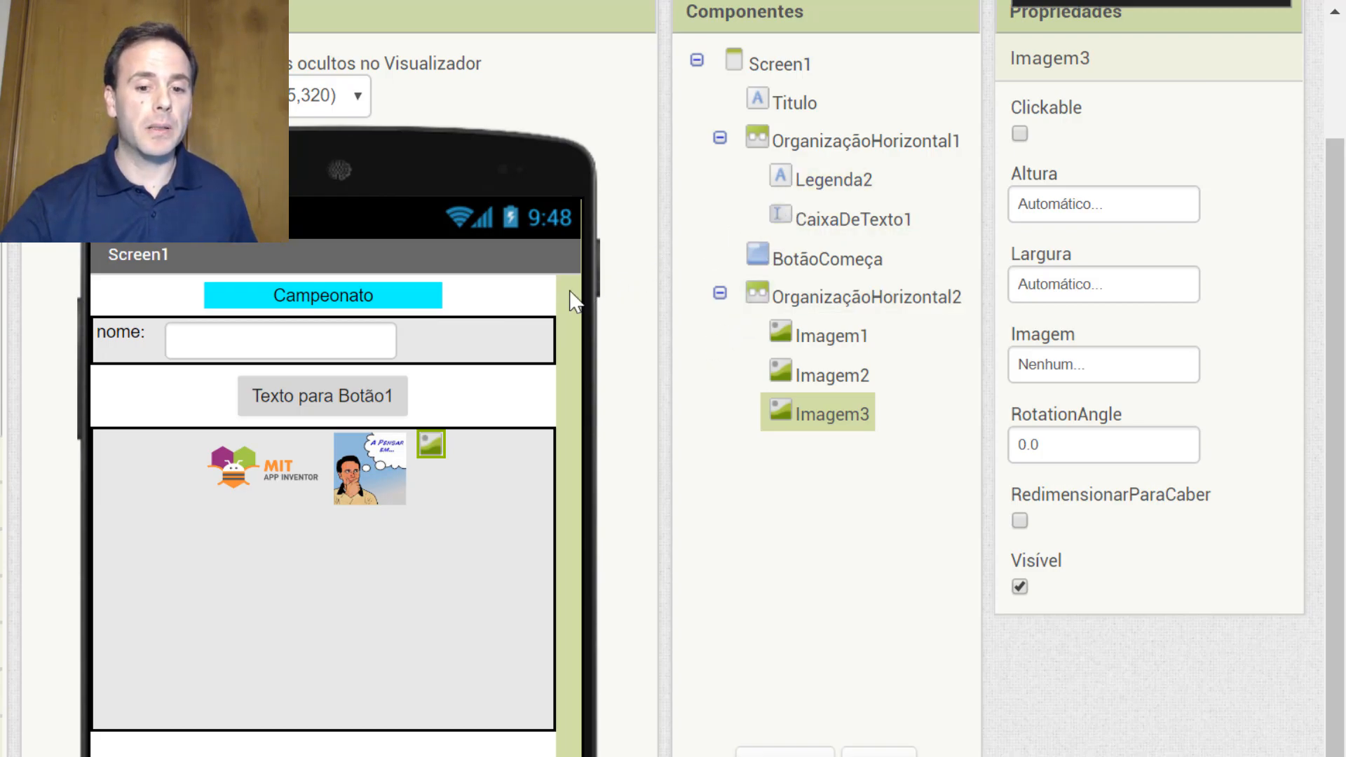
{"action": "left_click", "coordinate": [745, 65]}
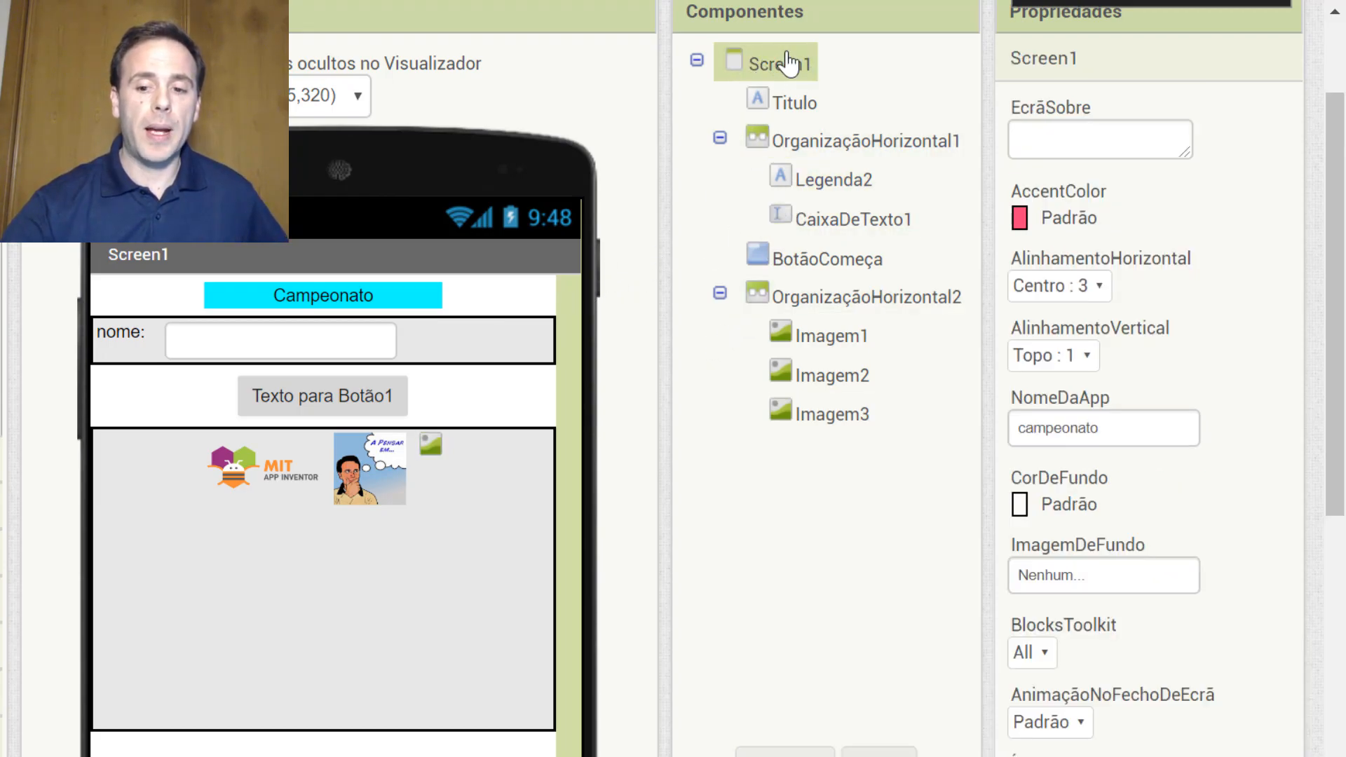
{"action": "left_click", "coordinate": [1073, 581]}
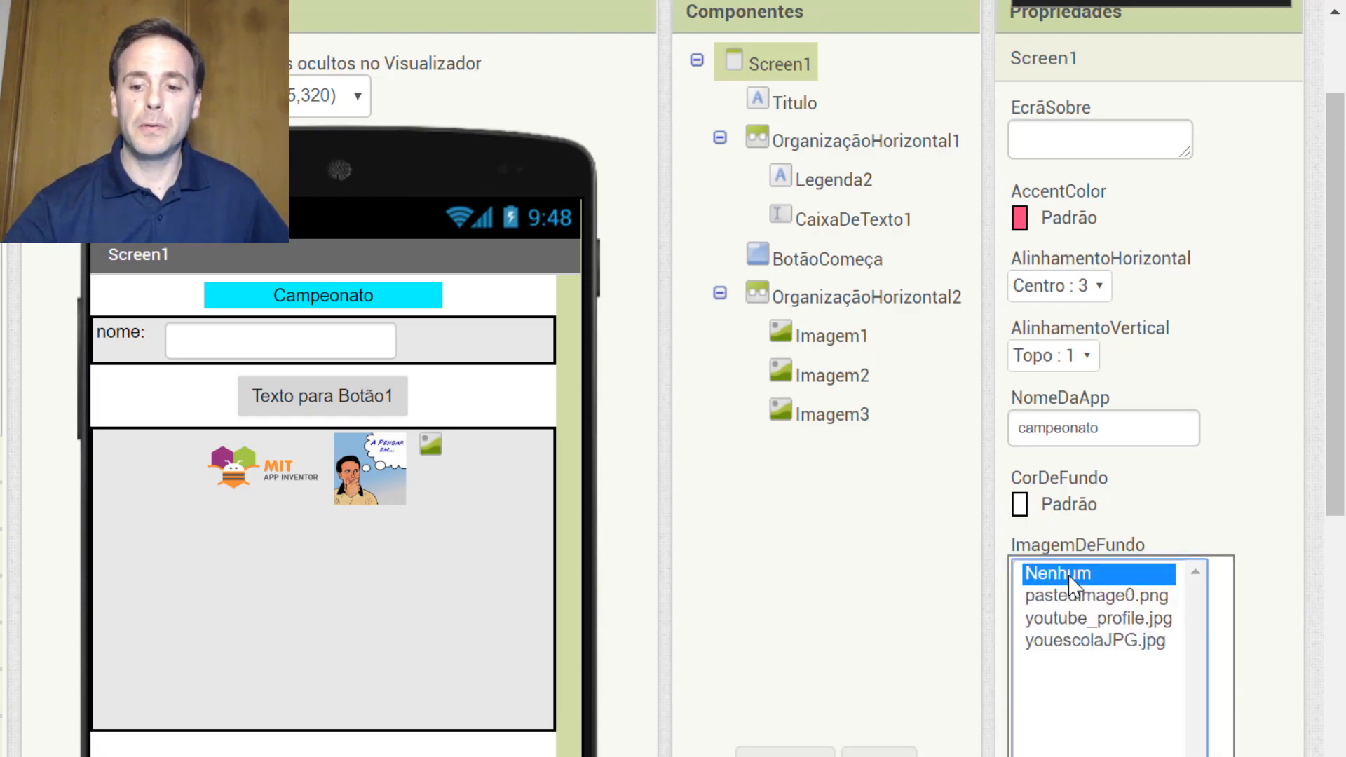
{"action": "left_click", "coordinate": [1060, 644]}
{"action": "left_click", "coordinate": [1104, 756]}
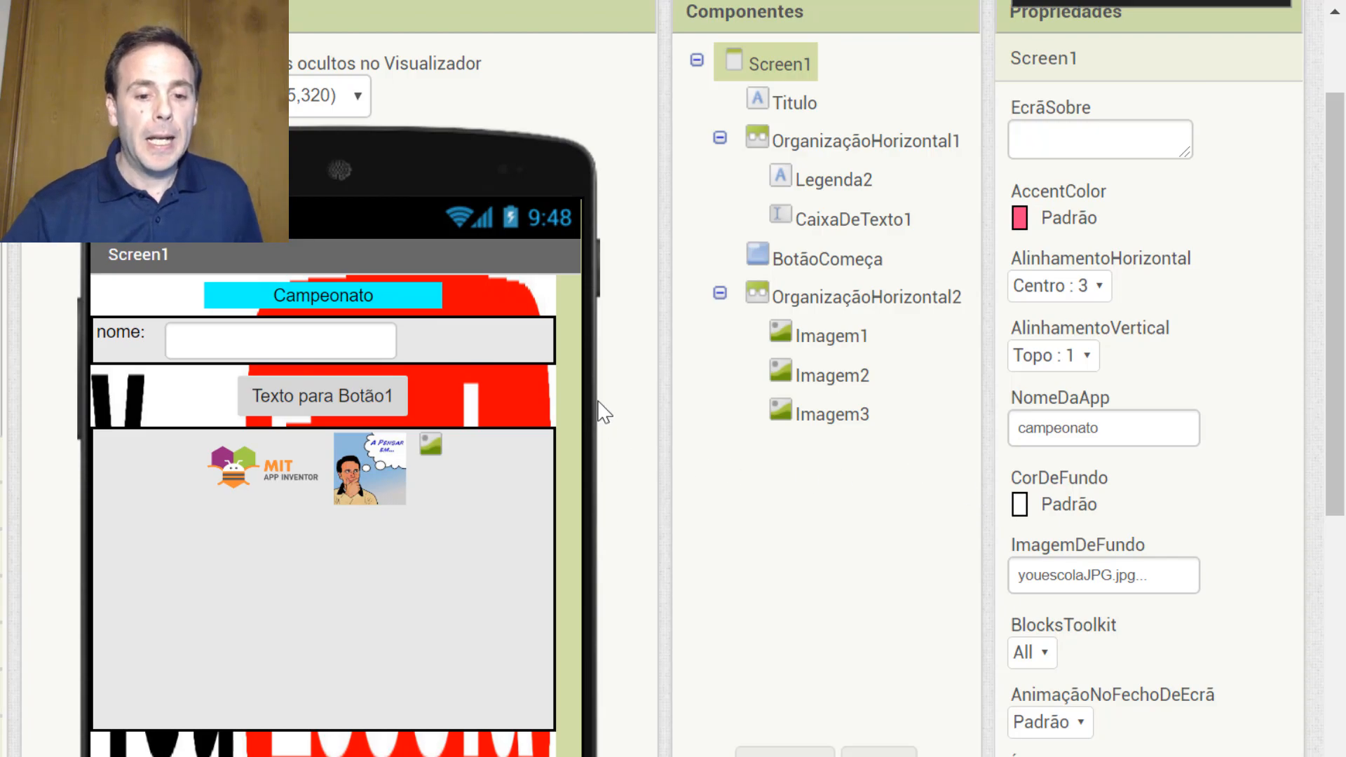
Assign youescolaJPG.jpg as the image of the BotãoComeça button.
{"action": "left_click", "coordinate": [379, 394]}
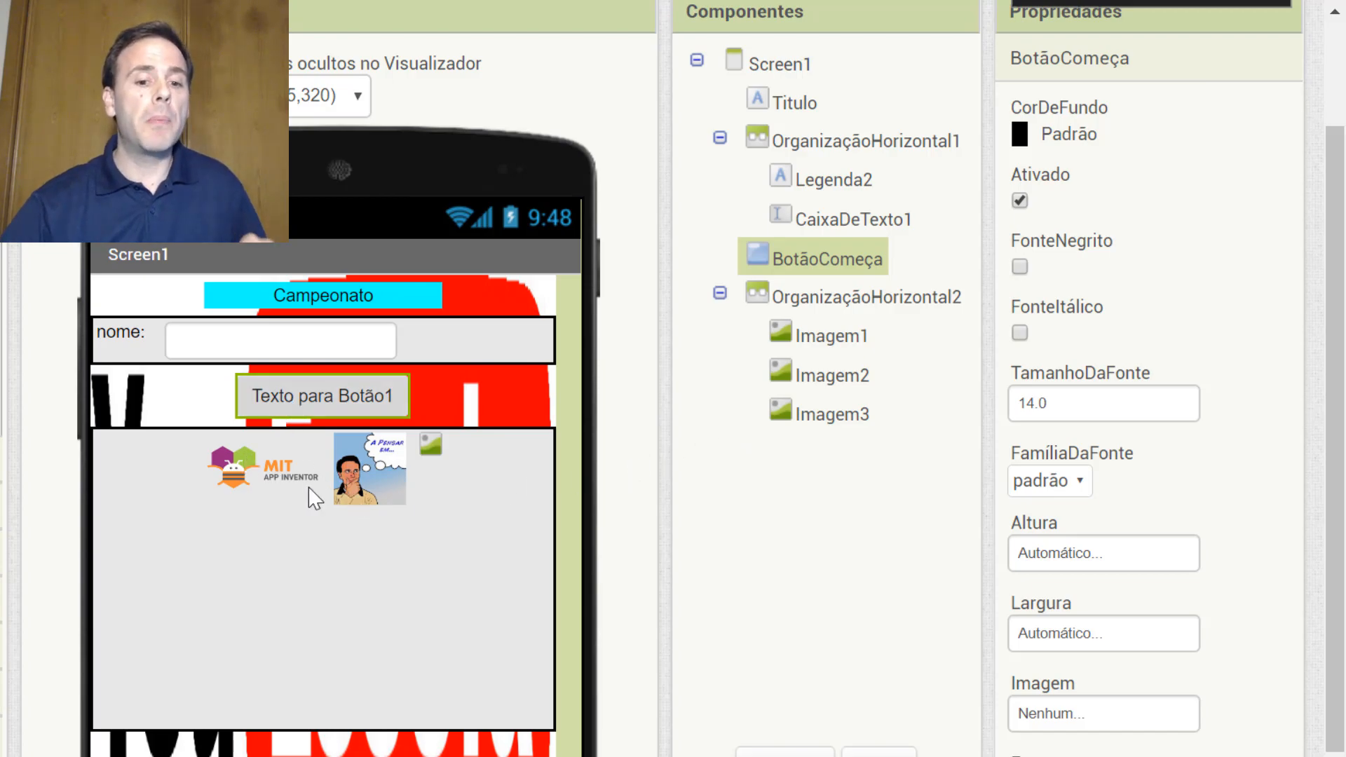
{"action": "left_click", "coordinate": [390, 474]}
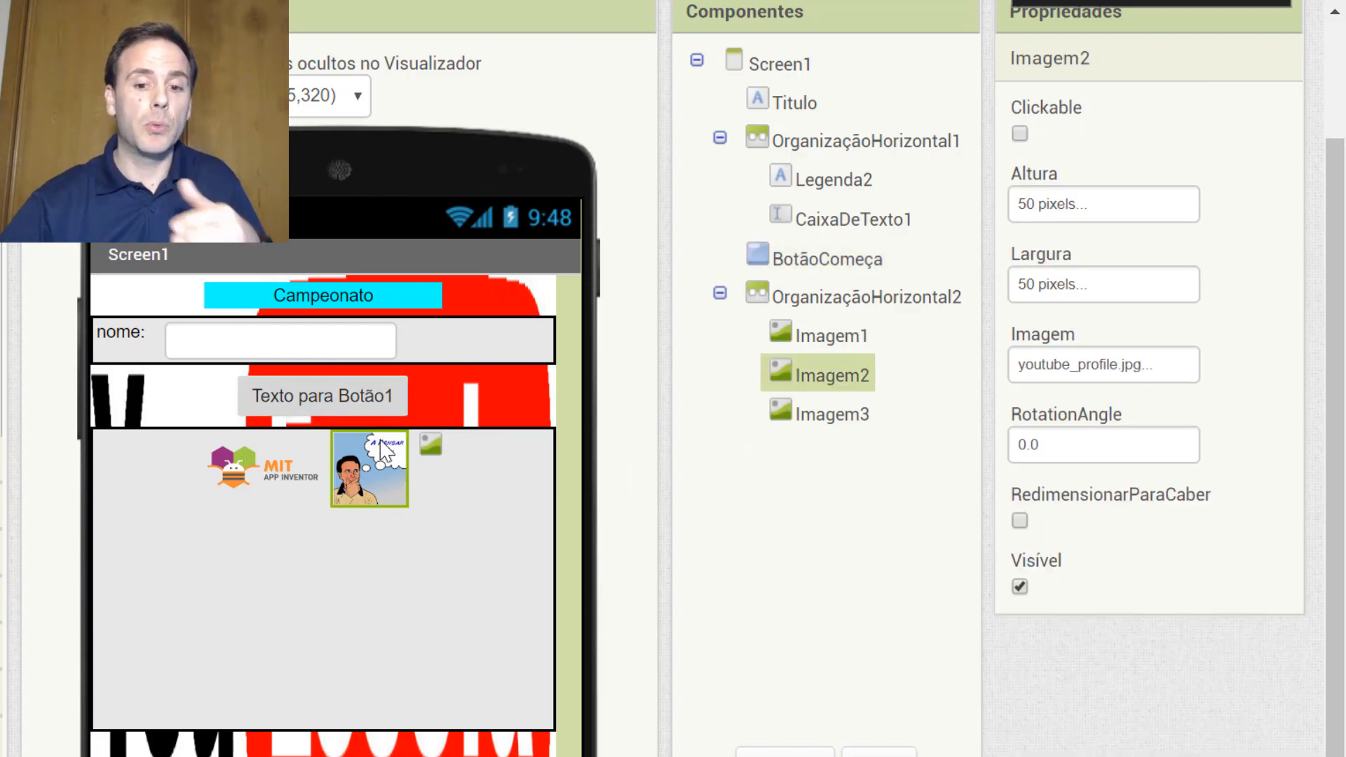
{"action": "left_click", "coordinate": [325, 406]}
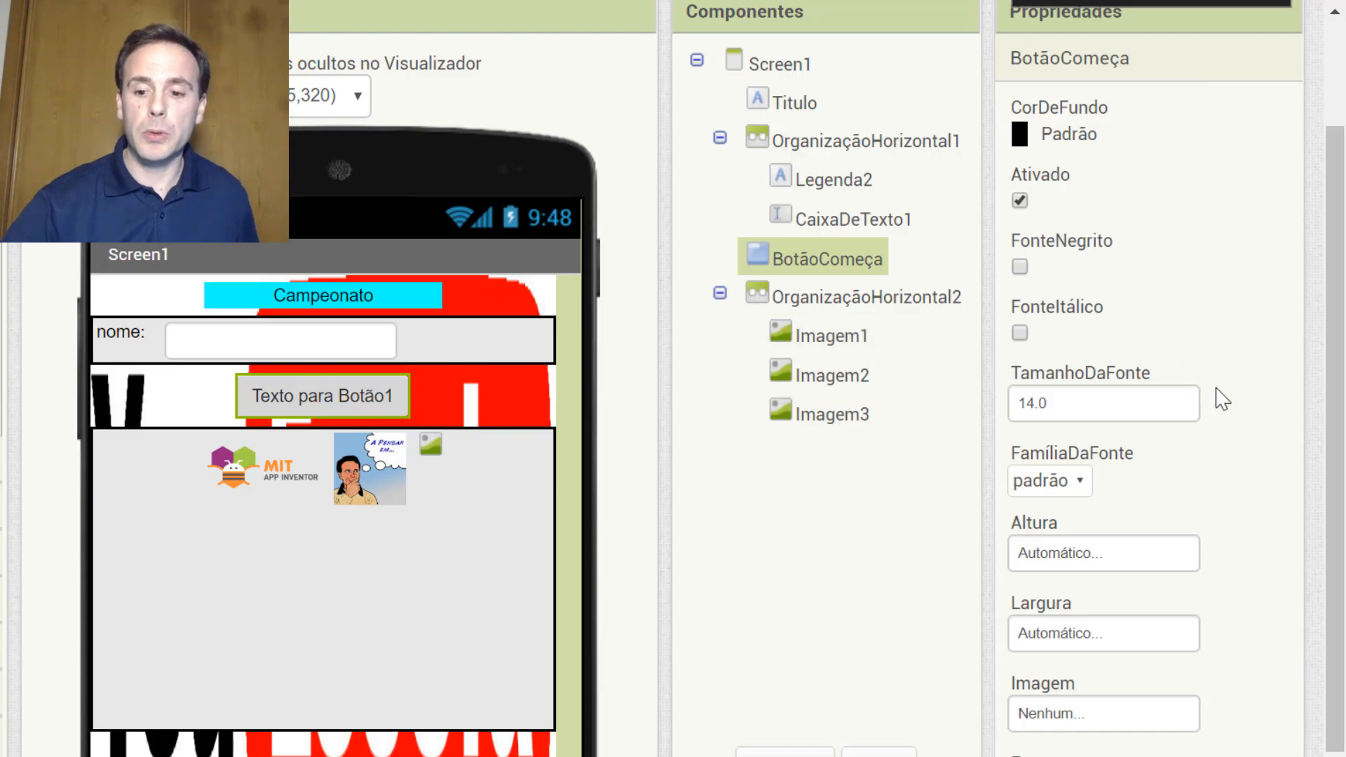
{"action": "scroll", "coordinate": [1144, 614], "scroll_direction": "down", "scroll_amount": 2}
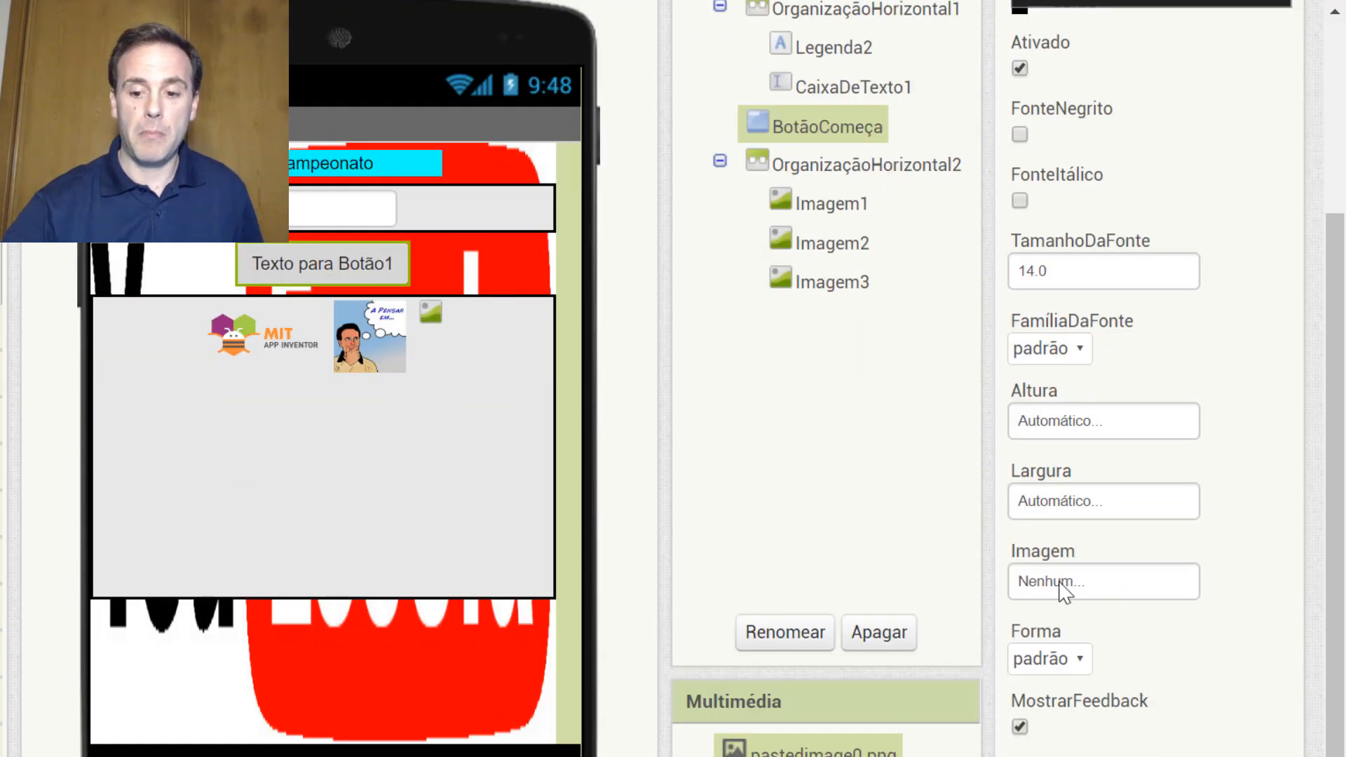
{"action": "left_click", "coordinate": [1065, 591]}
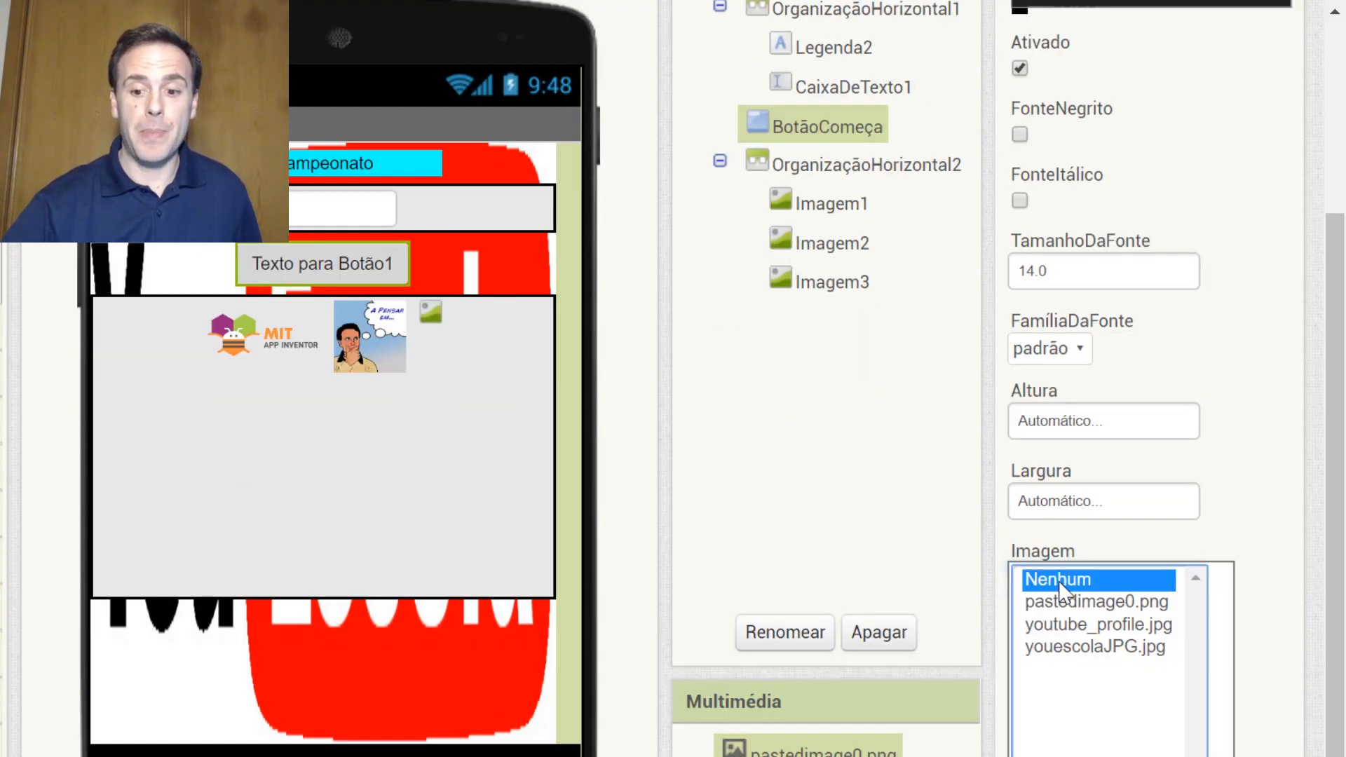
{"action": "left_click", "coordinate": [1093, 647]}
{"action": "key", "text": "Return"}
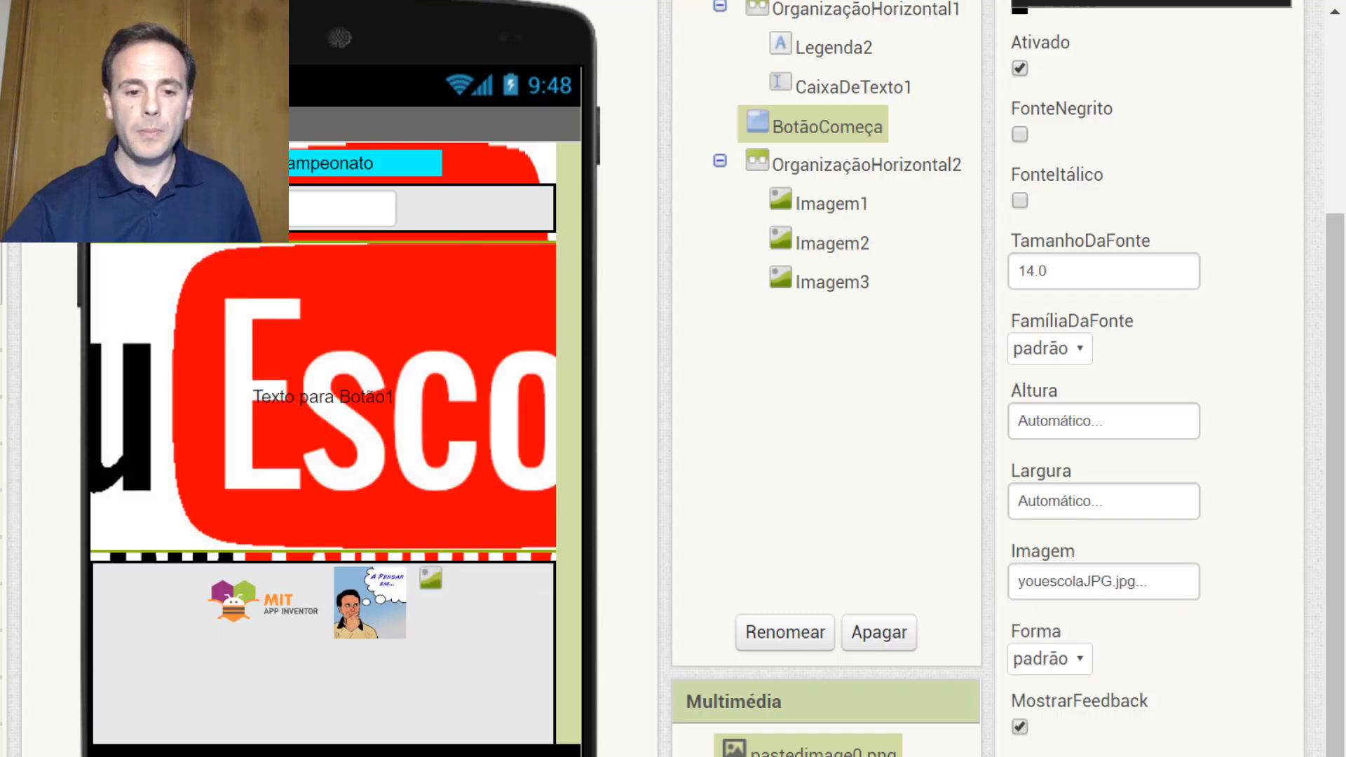
Set the height and width of BotãoComeça to fill the parent (Preencher principal).
{"action": "left_click", "coordinate": [1078, 424]}
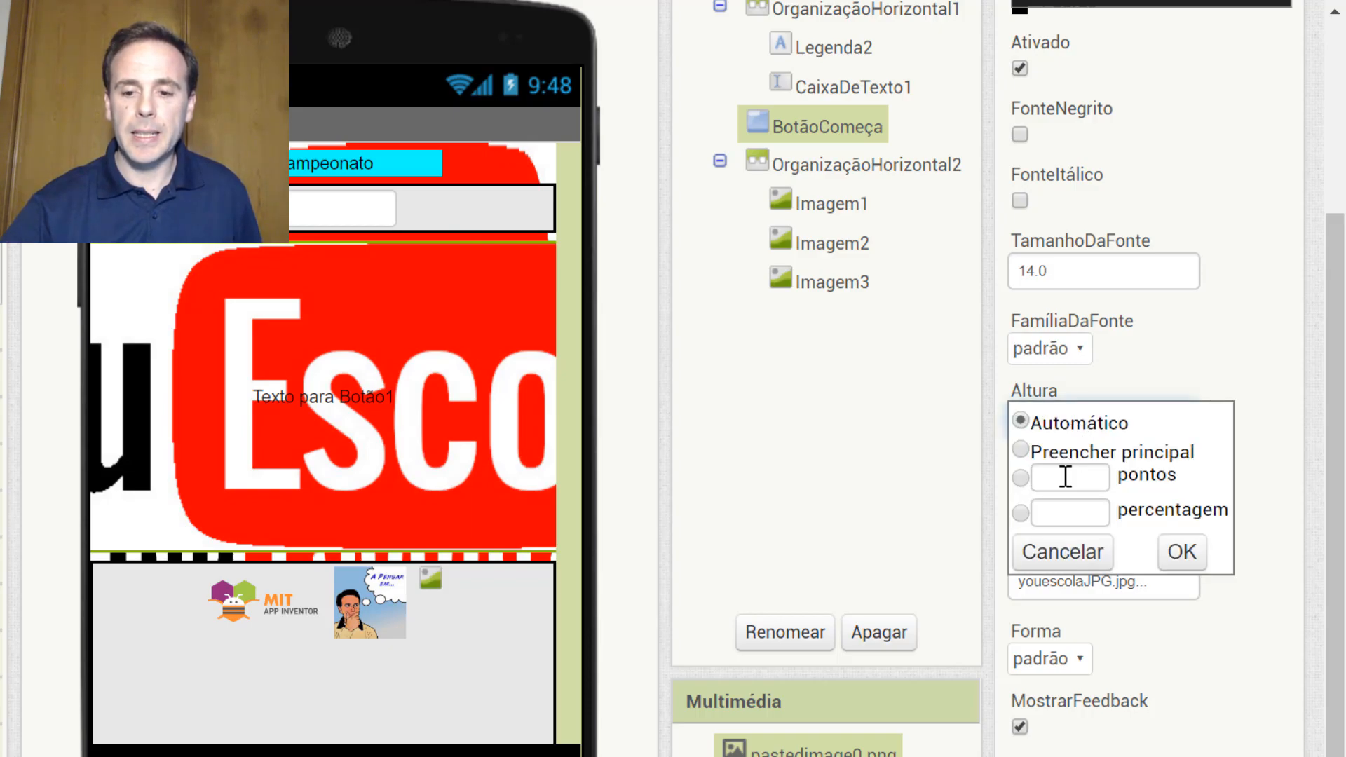
{"action": "left_click", "coordinate": [1022, 449]}
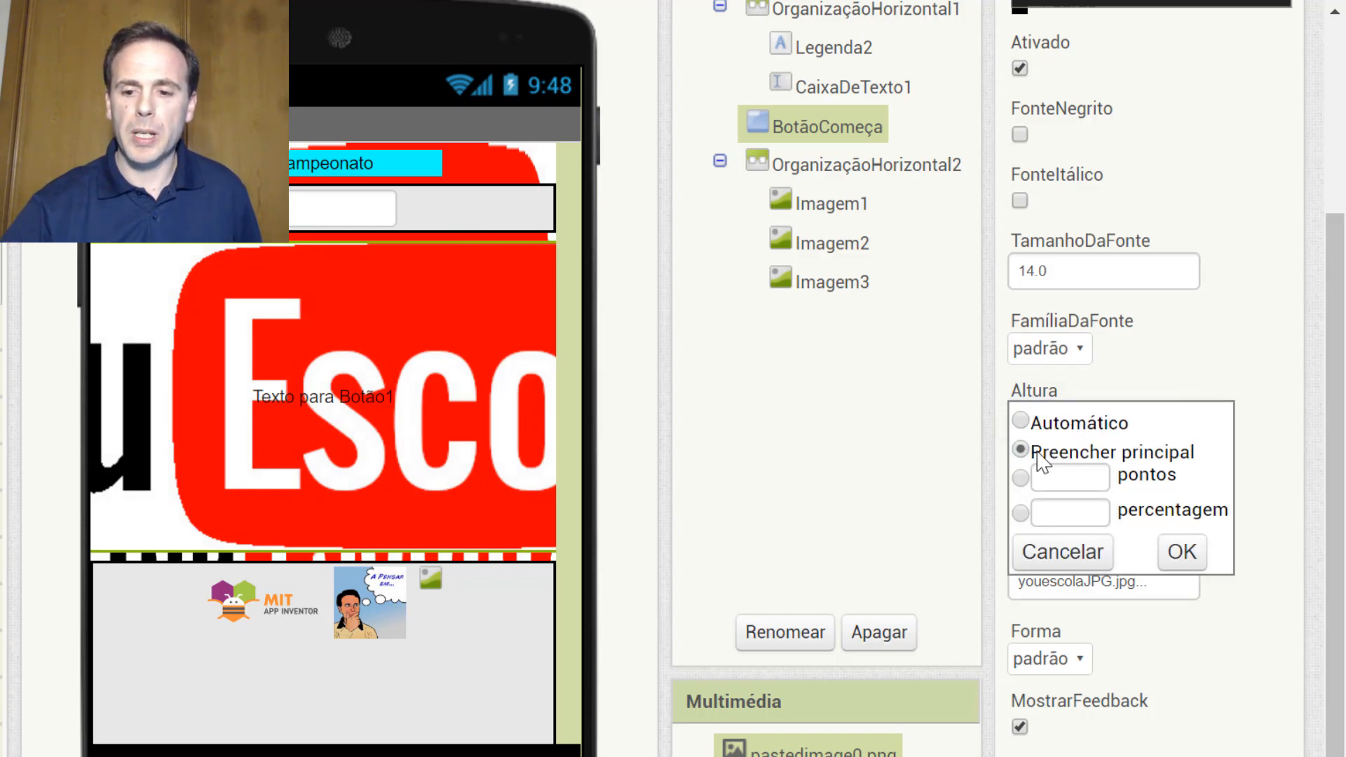
{"action": "left_click", "coordinate": [1183, 554]}
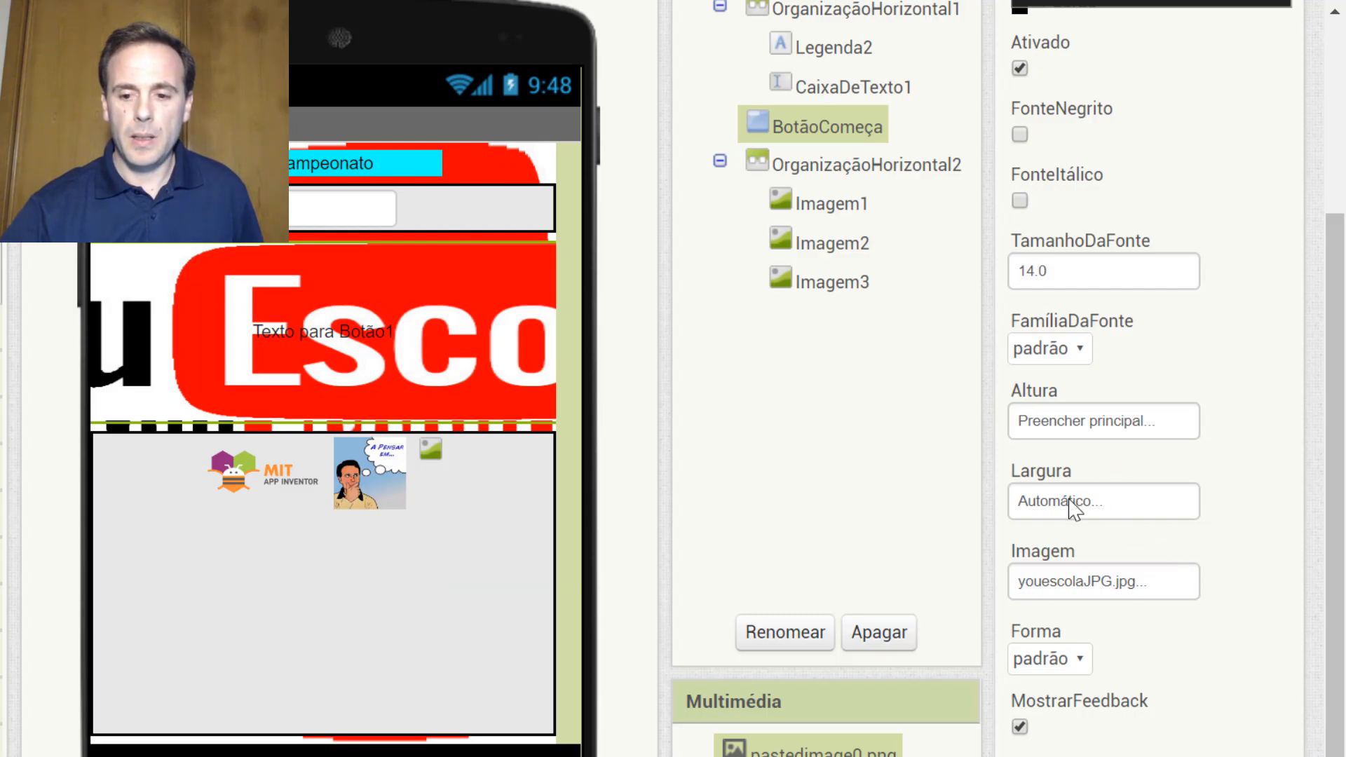
{"action": "left_click", "coordinate": [1051, 515]}
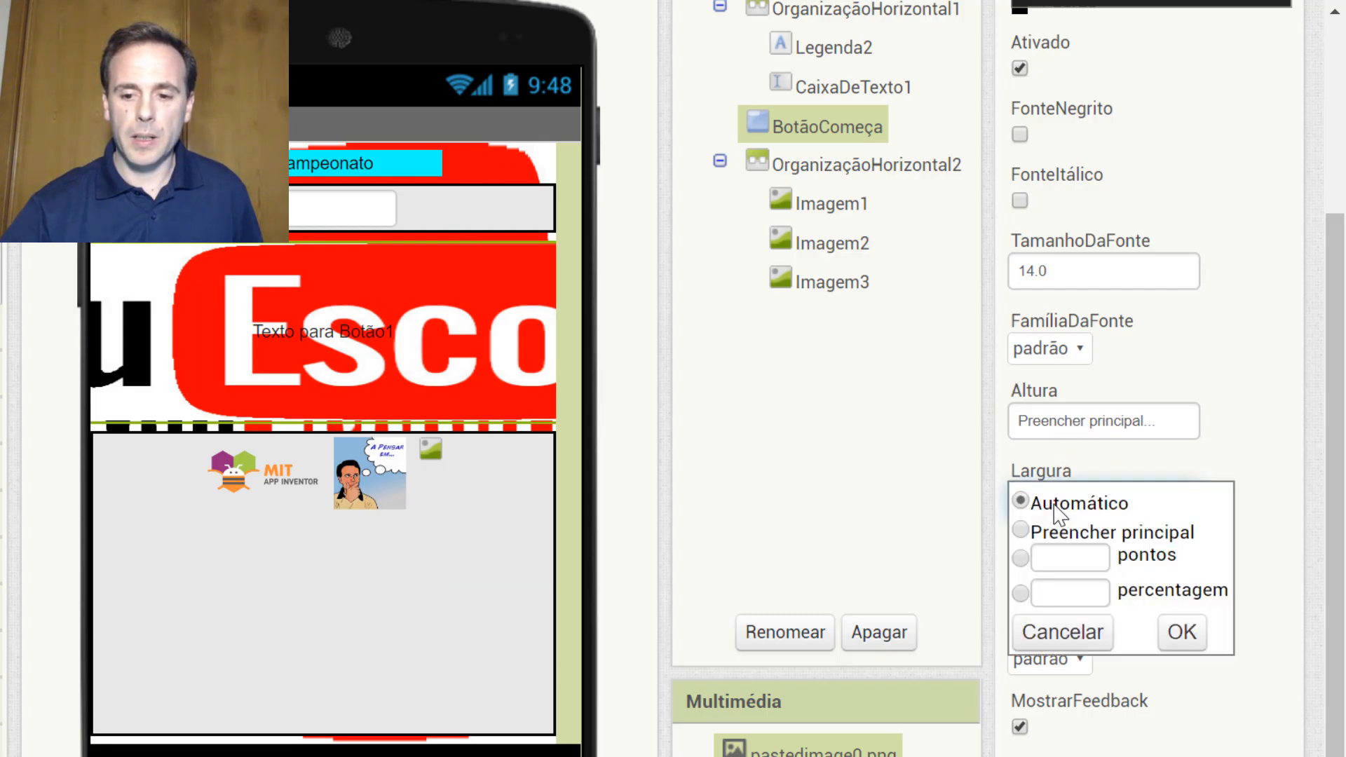
{"action": "left_click", "coordinate": [1067, 534]}
{"action": "left_click", "coordinate": [1182, 631]}
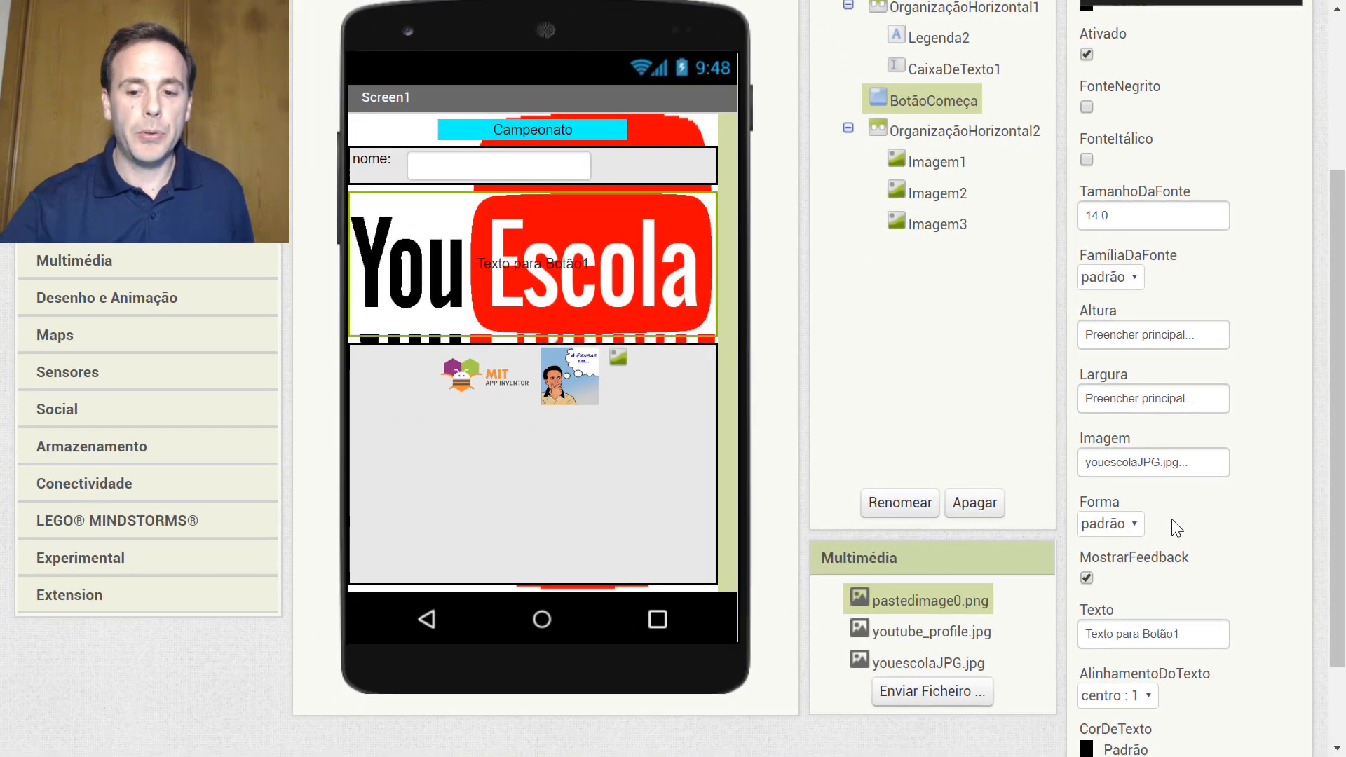
Clear the text of BotãoComeça so that the button has no caption.
{"action": "triple_click", "coordinate": [1145, 633]}
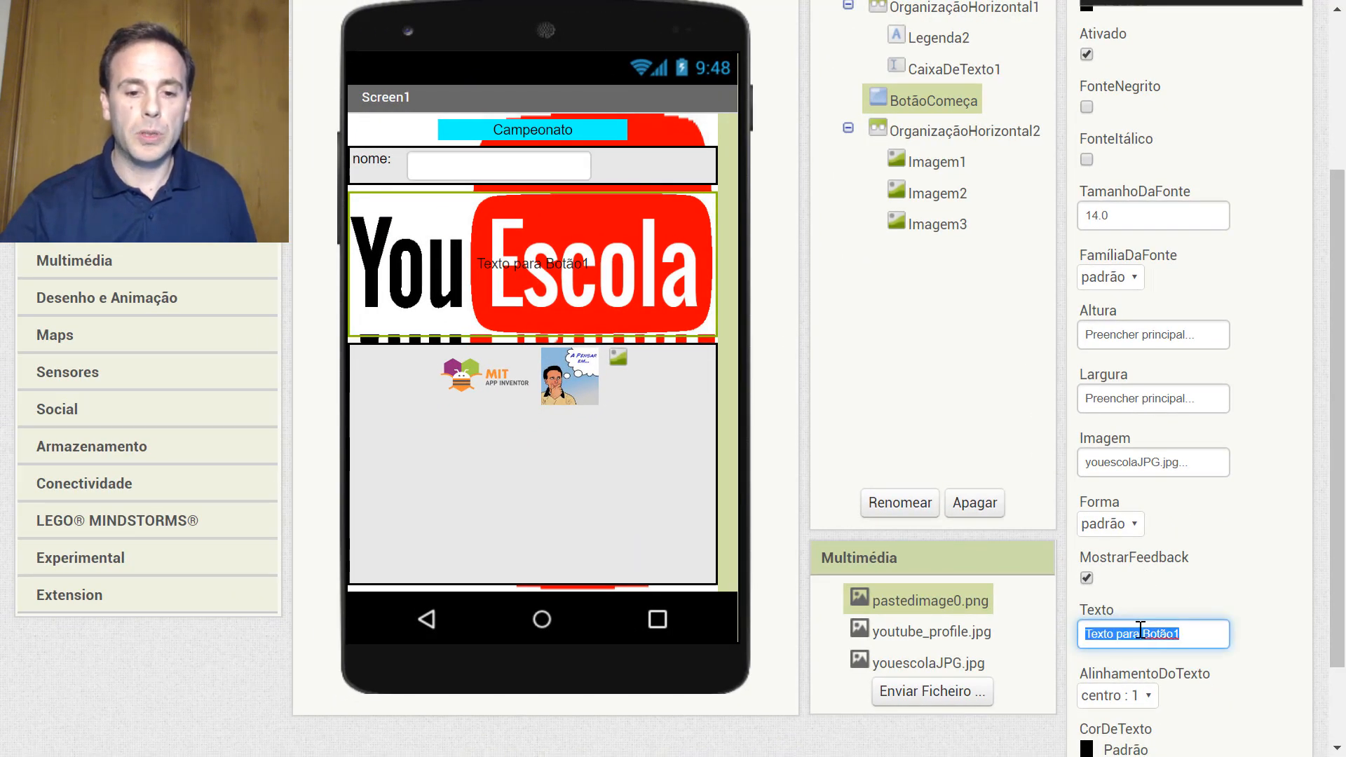
{"action": "key", "text": "BackSpace"}
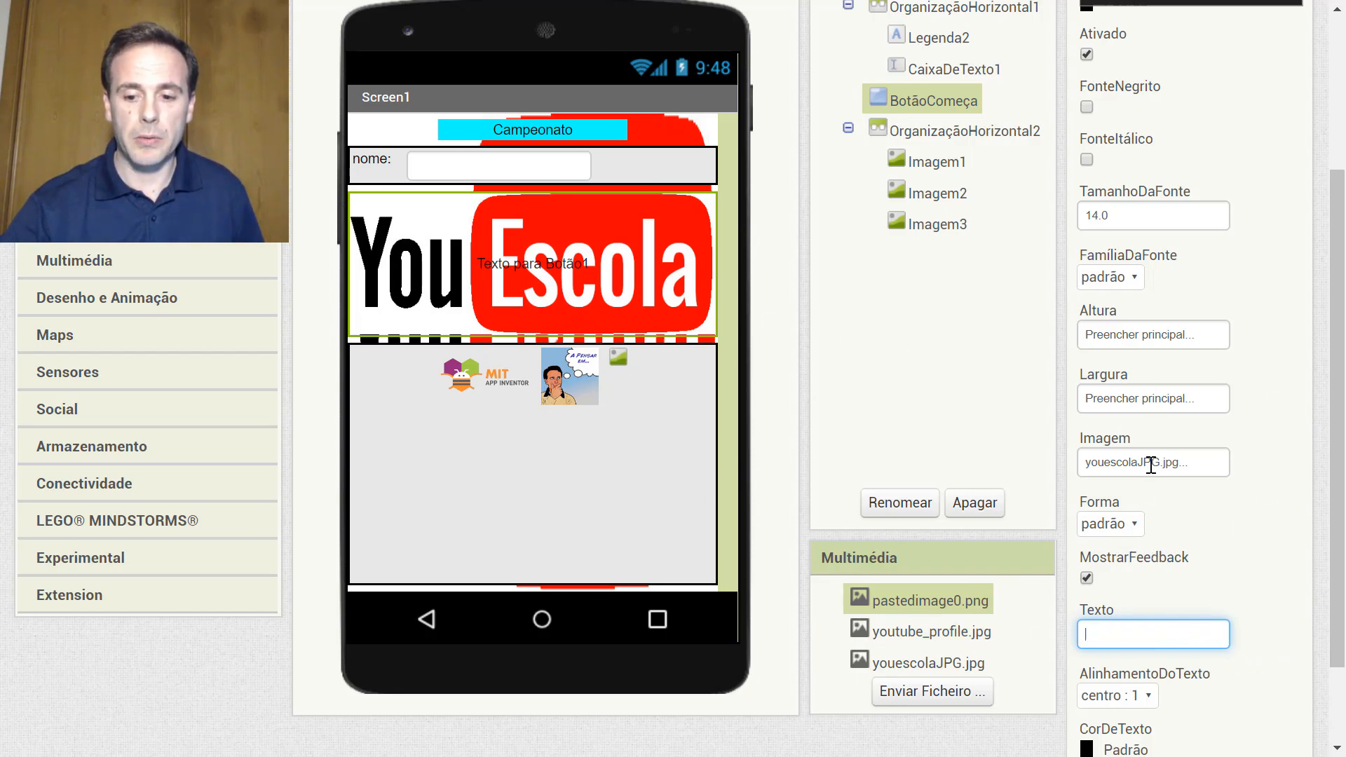
{"action": "left_click", "coordinate": [1150, 464]}
{"action": "left_click", "coordinate": [1163, 408]}
{"action": "left_click", "coordinate": [1261, 352]}
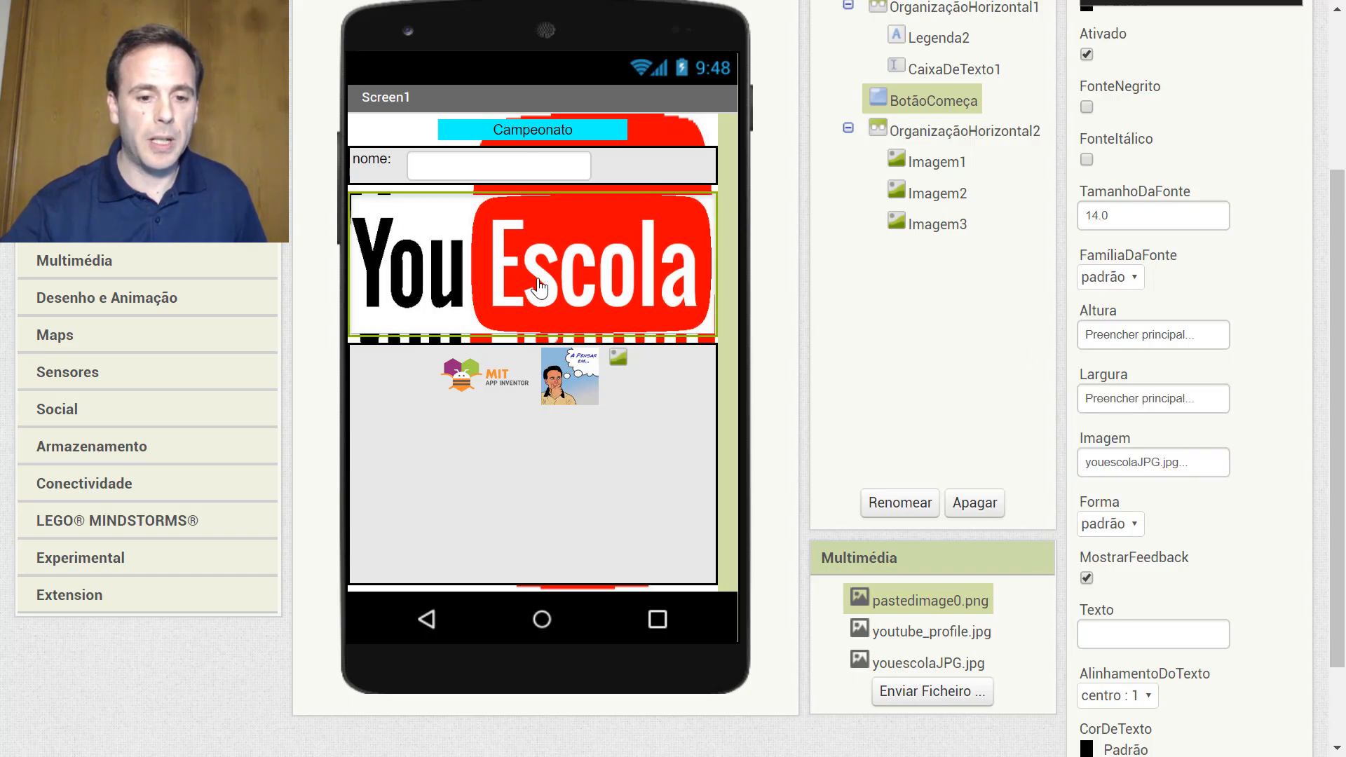